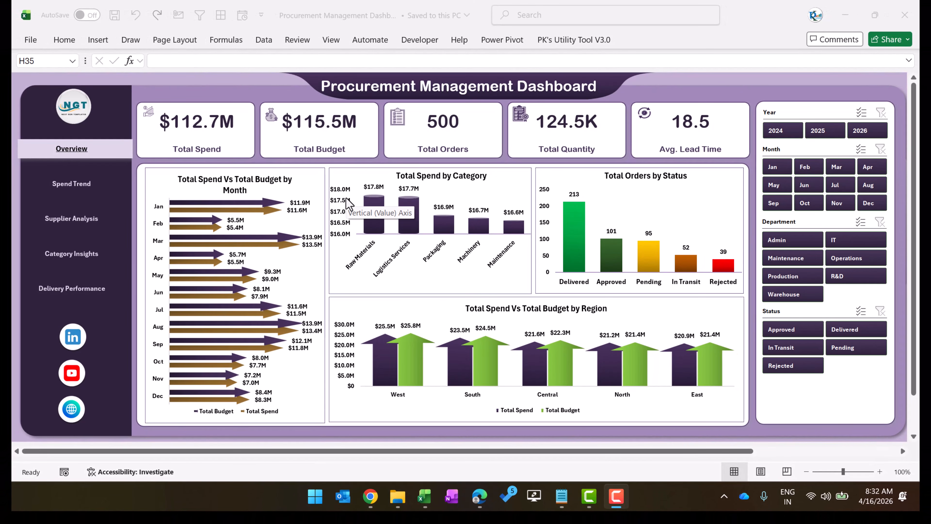
- Filter the Overview charts to year 2025 with departments Admin and IT in turn, and clear both filters
left_click(224, 163)
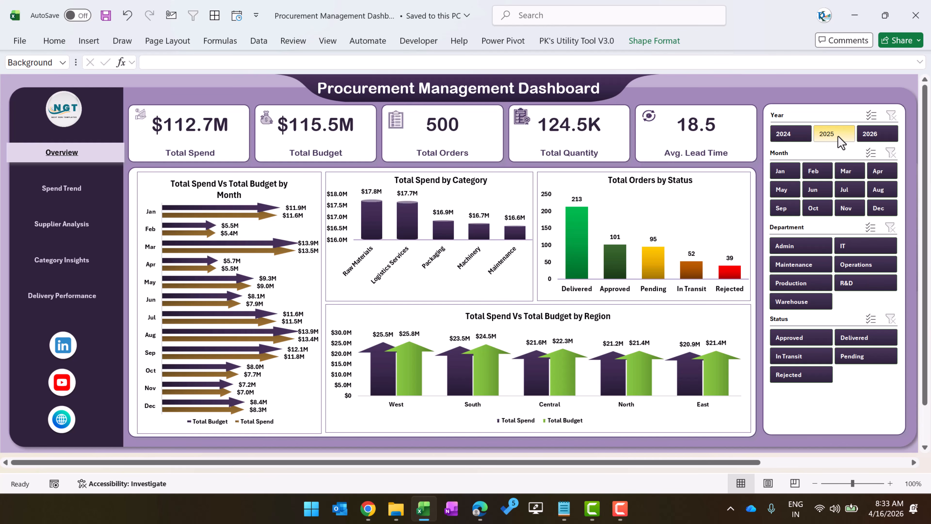
left_click(829, 134)
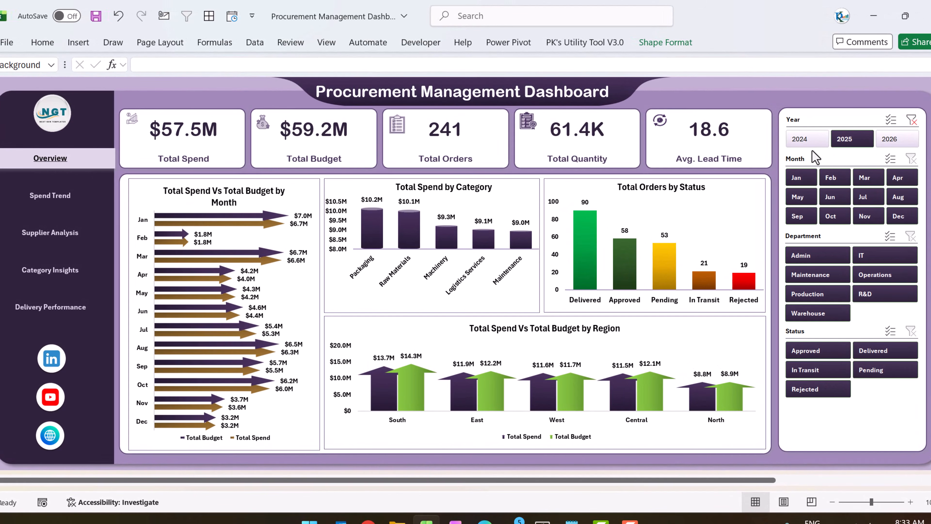
left_click(821, 256)
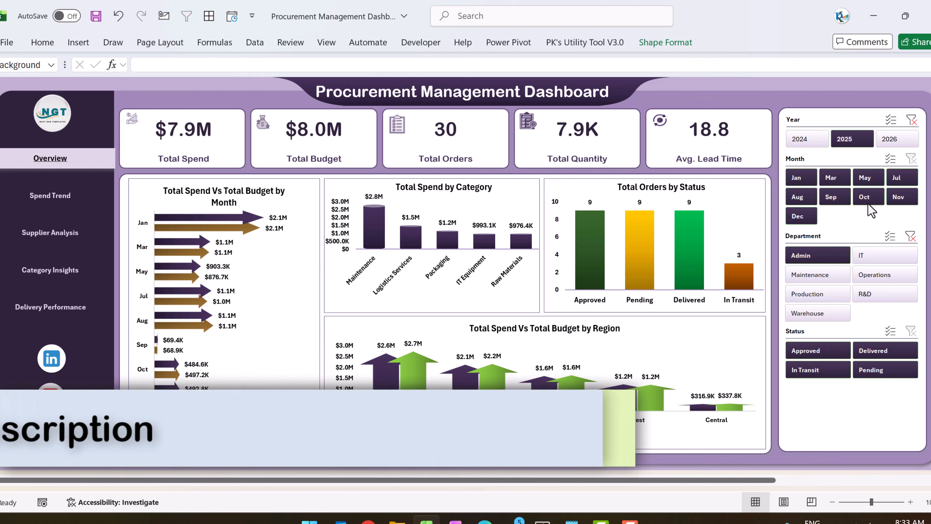
left_click(878, 258)
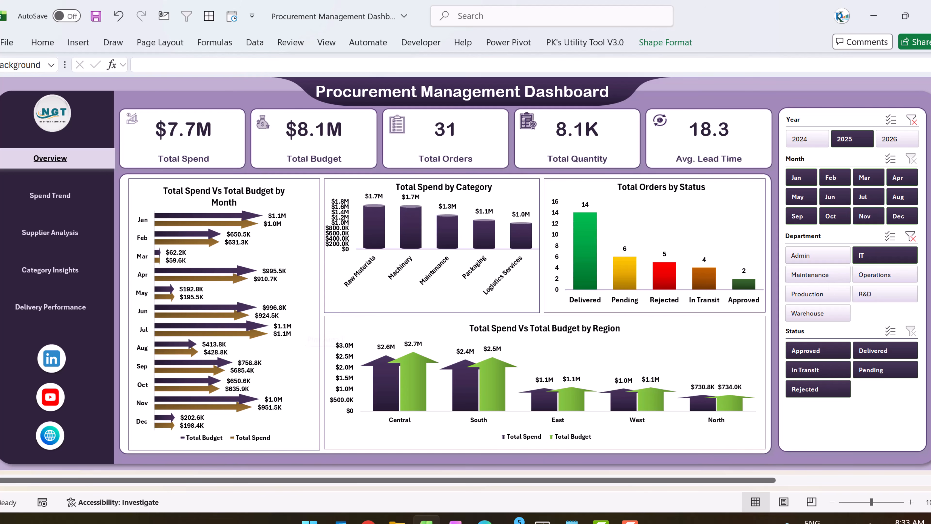
left_click(910, 236)
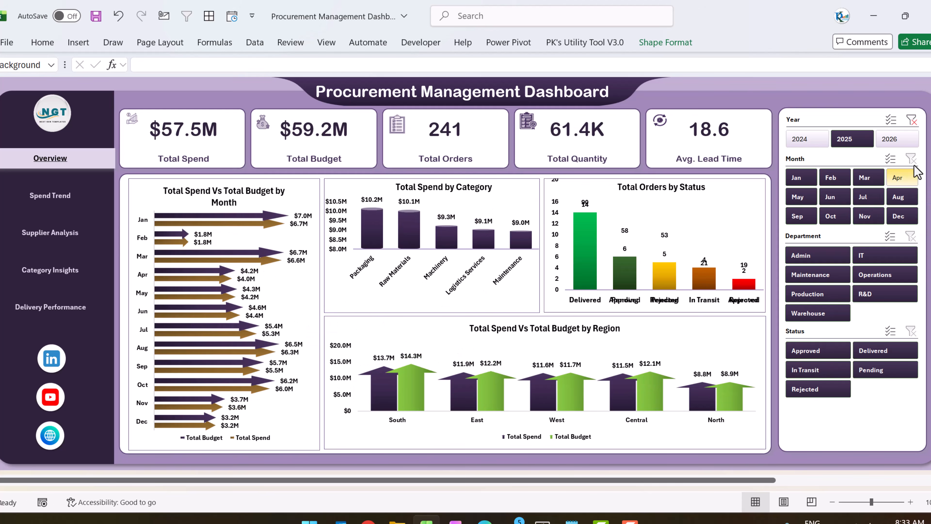
left_click(911, 120)
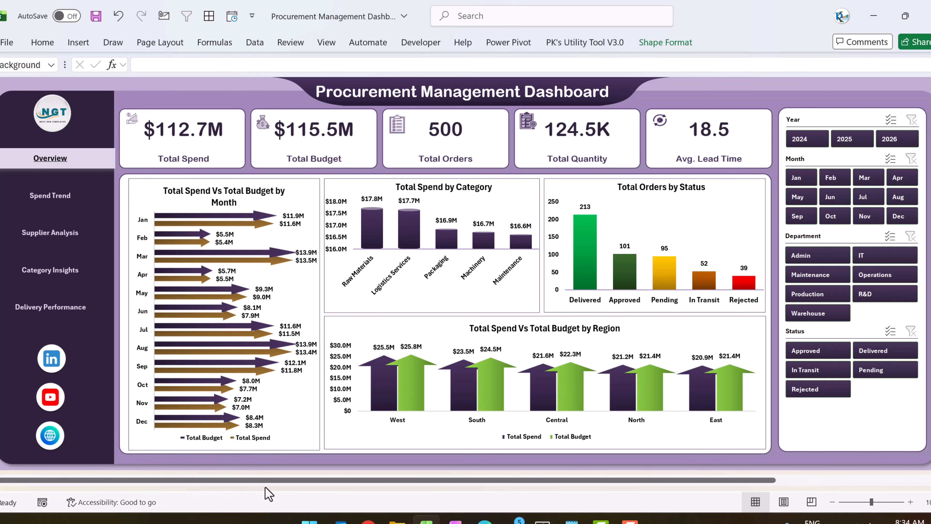
- Open the Spend Trend page and filter it to the Admin department and year 2025
left_click(57, 206)
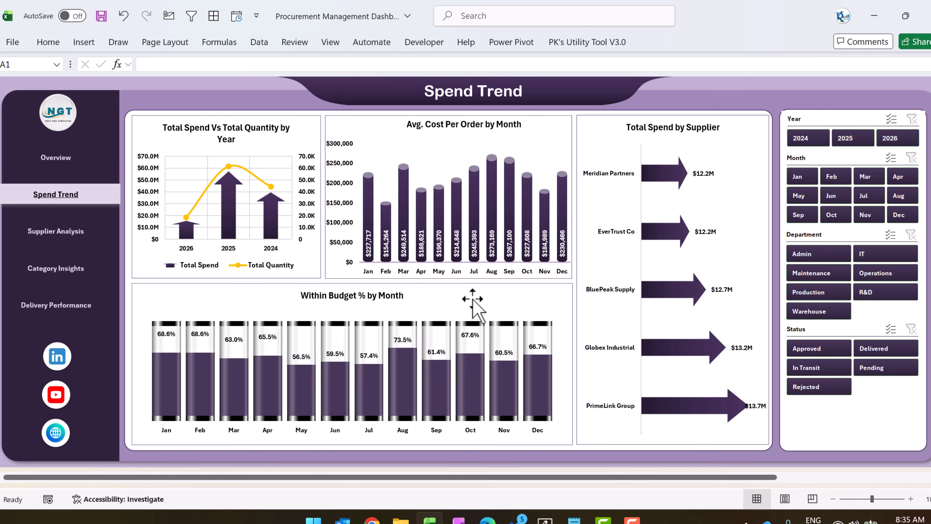
left_click(817, 254)
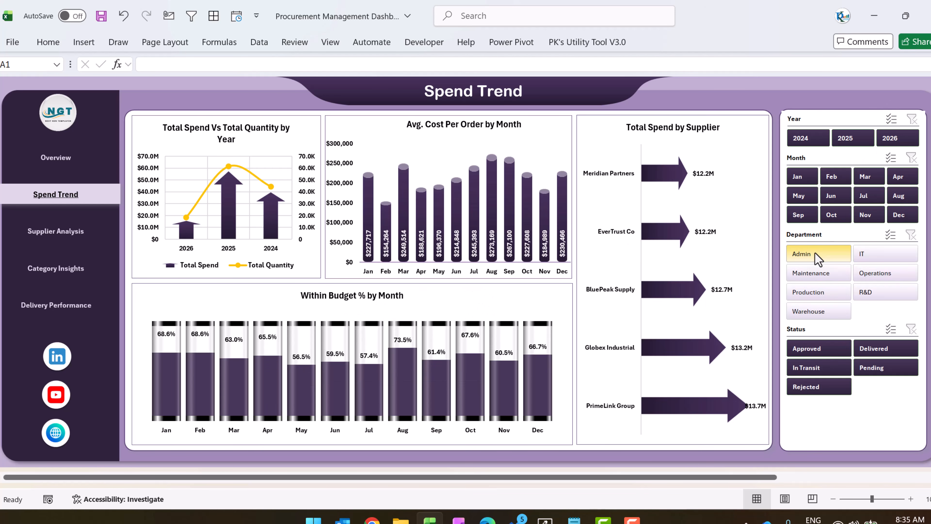
left_click(853, 138)
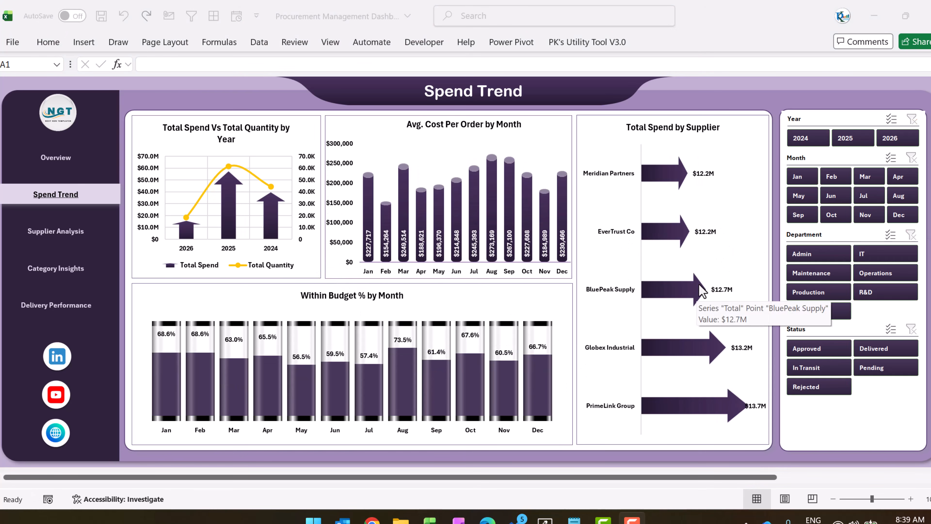
- View the Supplier Analysis, Category Insights and Delivery Performance pages of the dashboard in turn
left_click(73, 233)
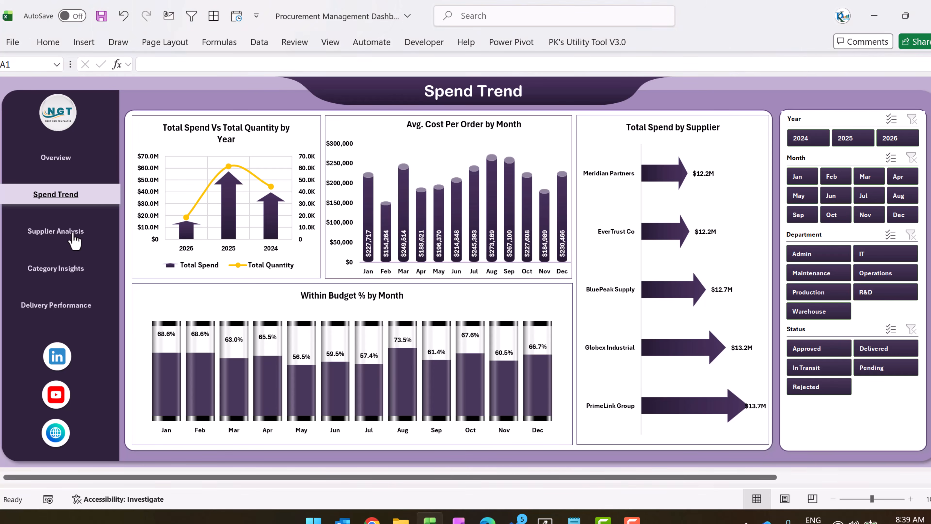
left_click(70, 238)
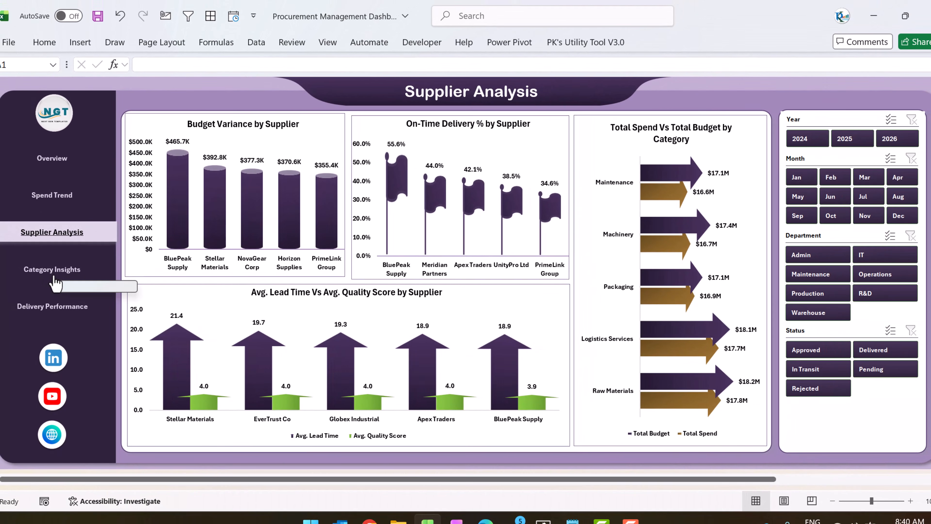
left_click(55, 282)
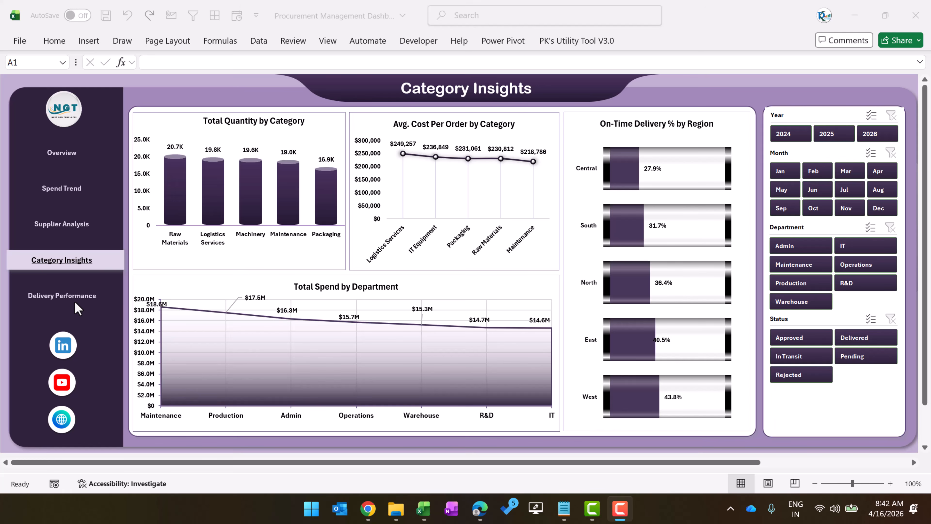
left_click(74, 302)
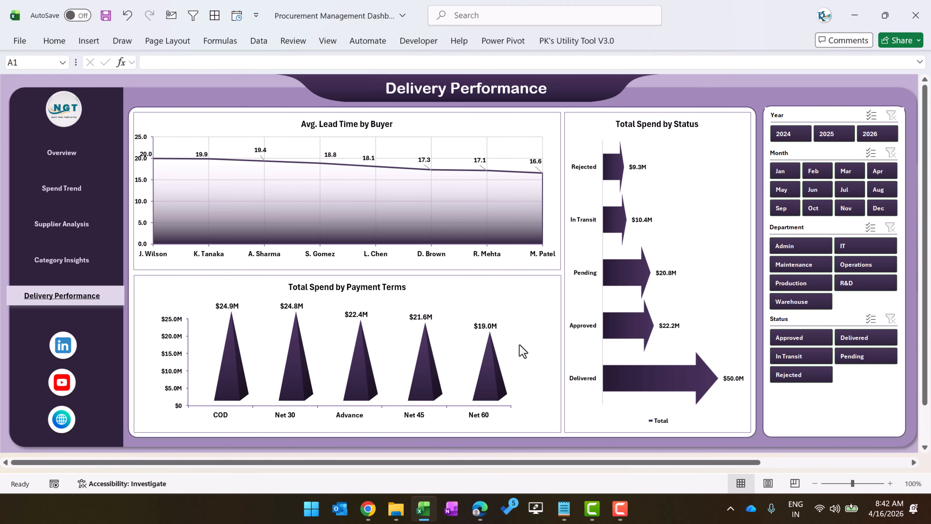
- Filter the Delivery Performance charts to the Admin and Maintenance departments in turn, and clear the department filter
left_click(819, 245)
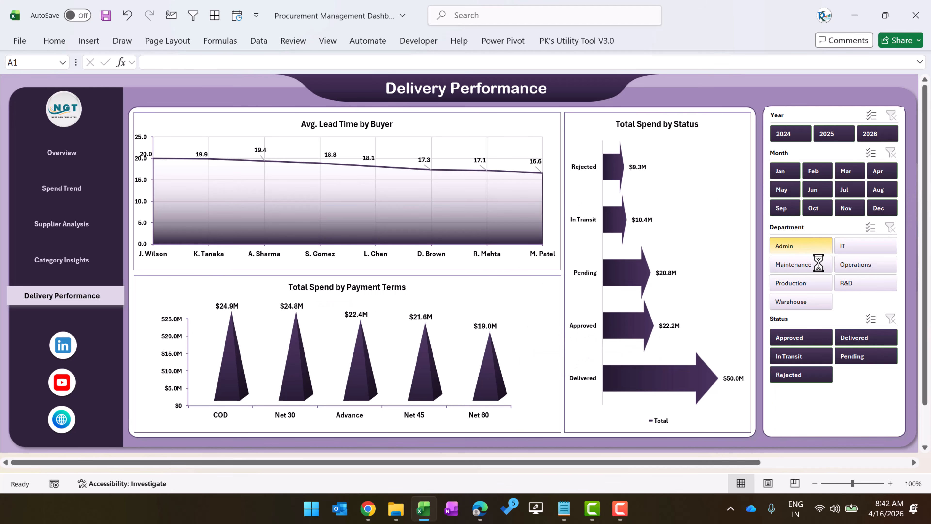
left_click(798, 265)
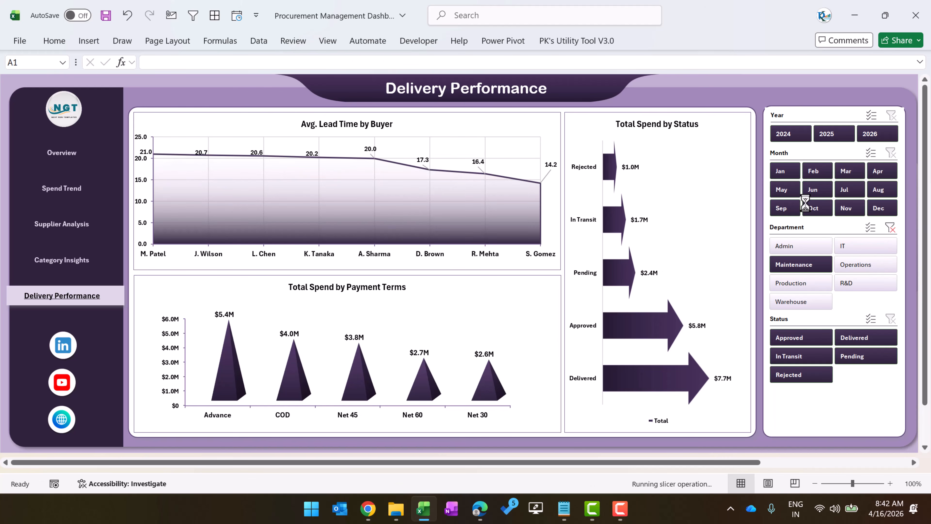
left_click(890, 227)
- Return to the Overview page and enable Show sheet tabs in the workbook's advanced display options
left_click(66, 152)
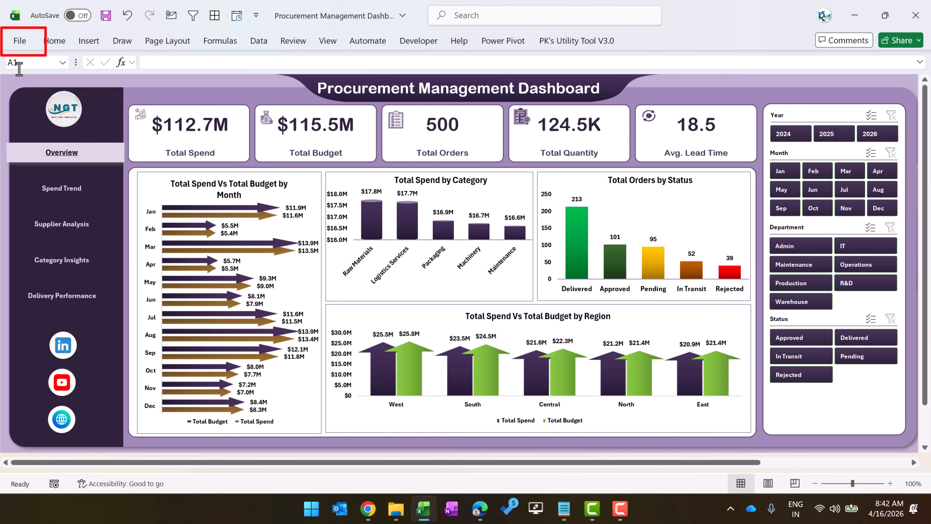
left_click(24, 44)
left_click(45, 474)
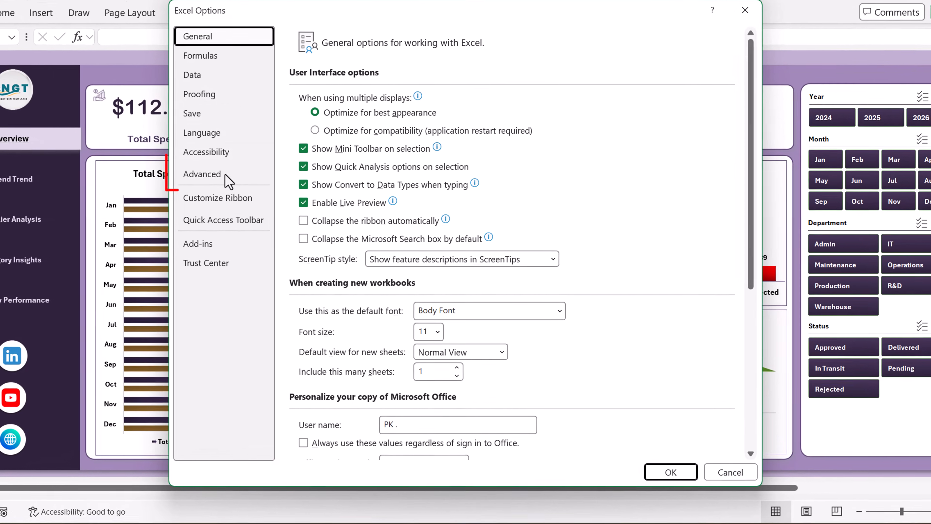
left_click(237, 185)
left_click_drag(756, 82, 737, 295)
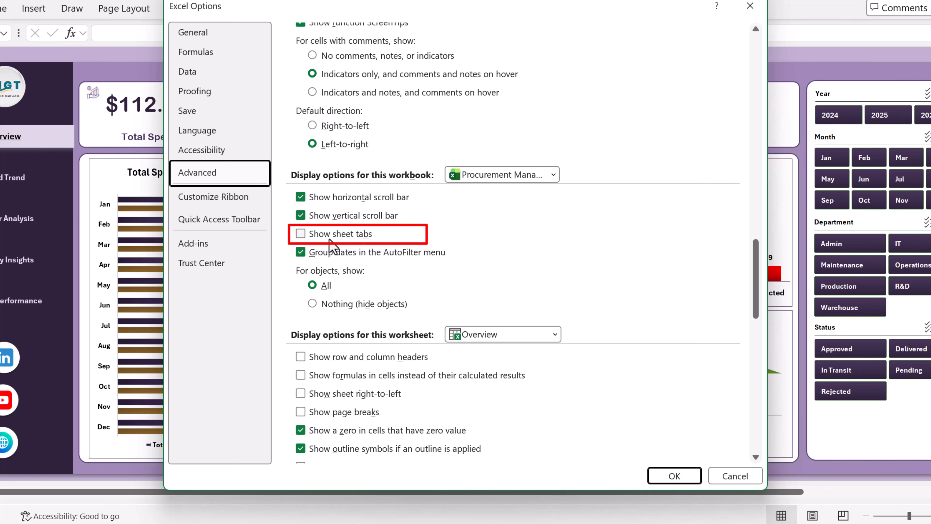
left_click(339, 234)
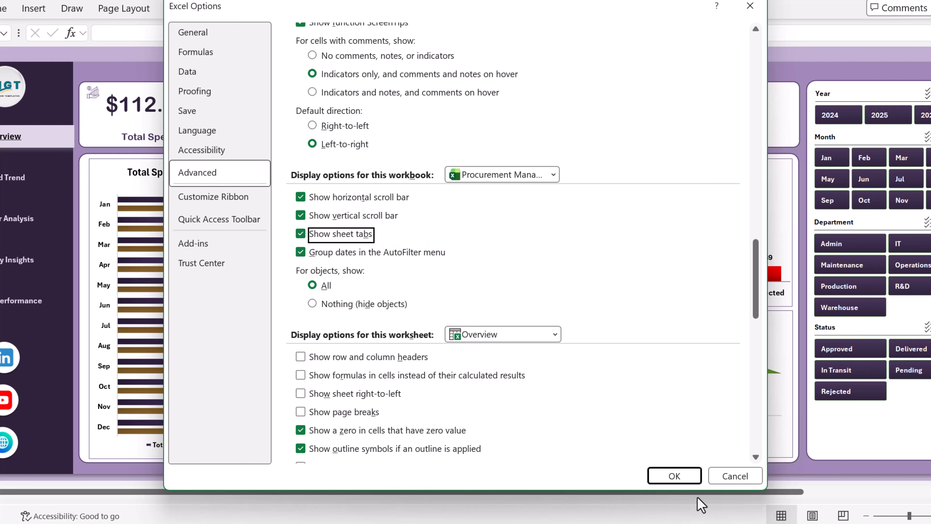
left_click(674, 475)
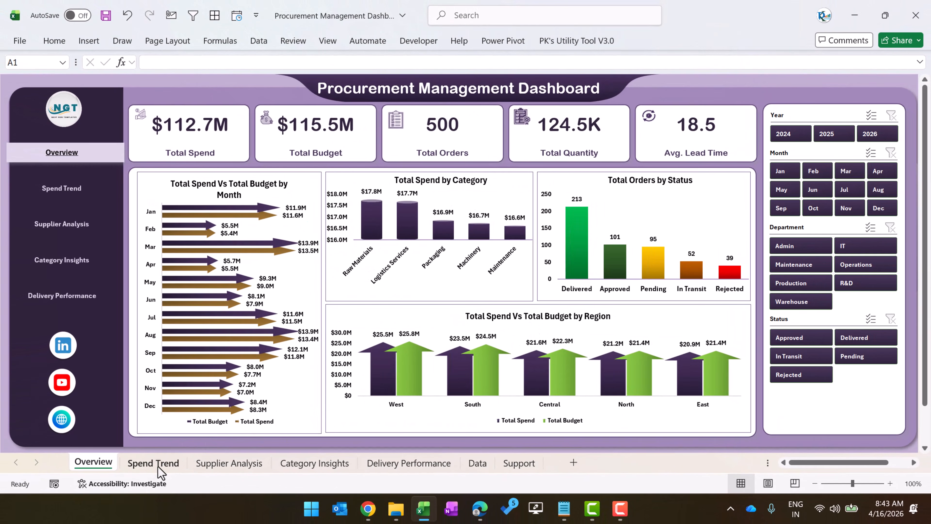
- Look through the Spend Trend, Supplier Analysis, Category Insights and Delivery Performance sheets and open the Data sheet
left_click(156, 464)
left_click(231, 463)
left_click(323, 463)
left_click(401, 463)
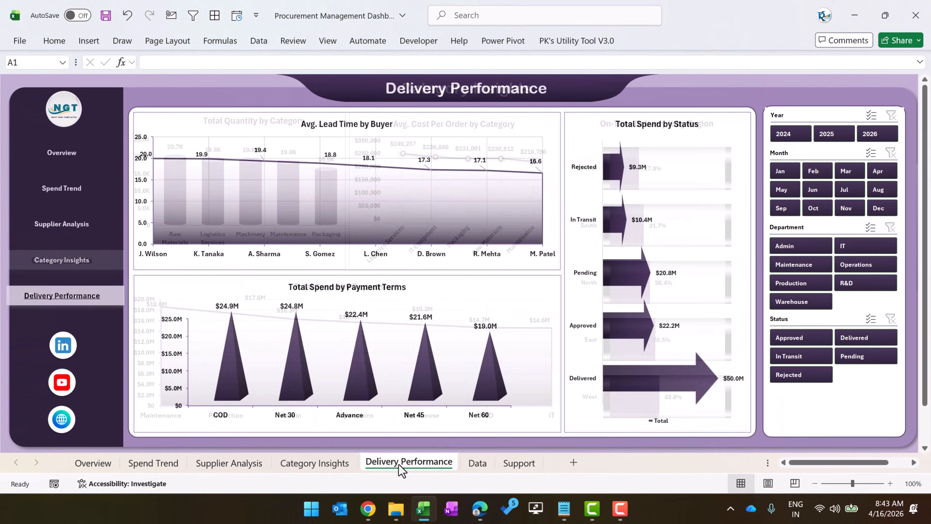
left_click(484, 470)
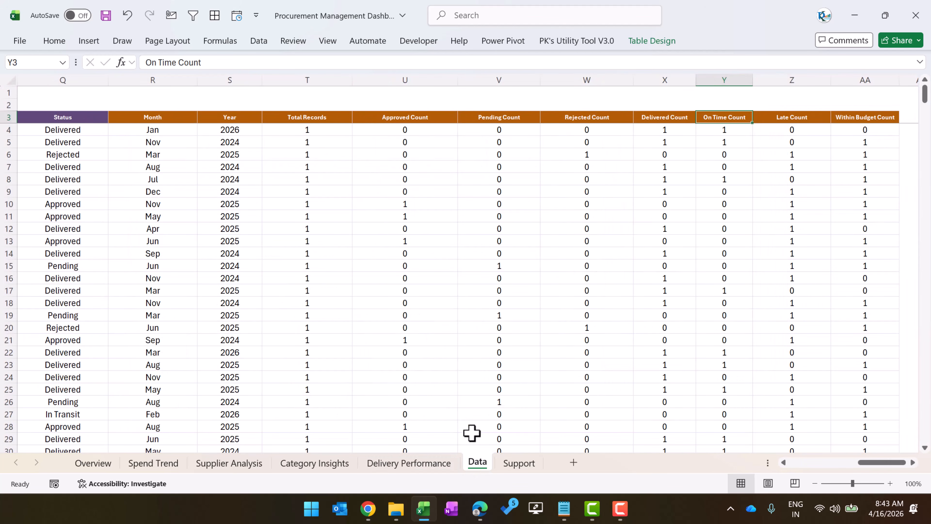
- Examine the first columns of the Data sheet's table, from PO ID through Date, Supplier and Category
left_click(366, 114)
left_click(413, 118)
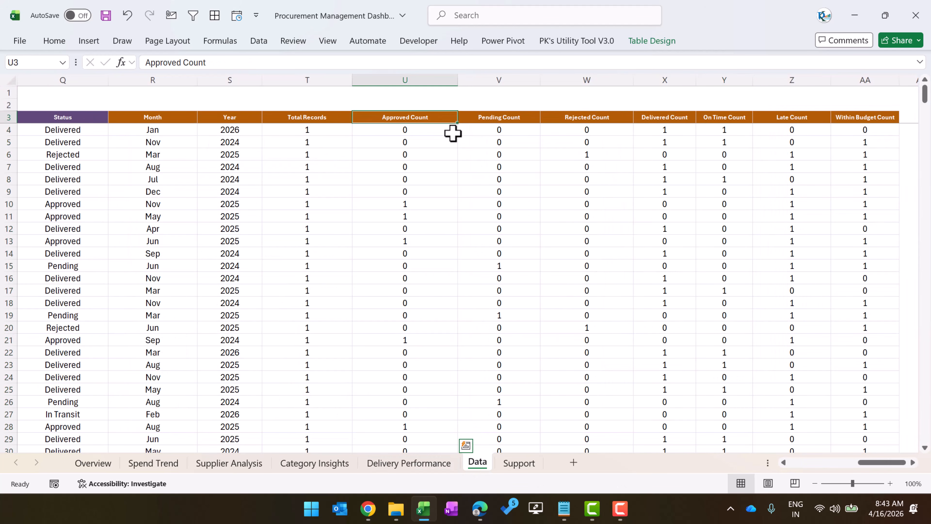
key("ctrl+Left")
key("Down")
key("Right")
key("Right")
key("Right")
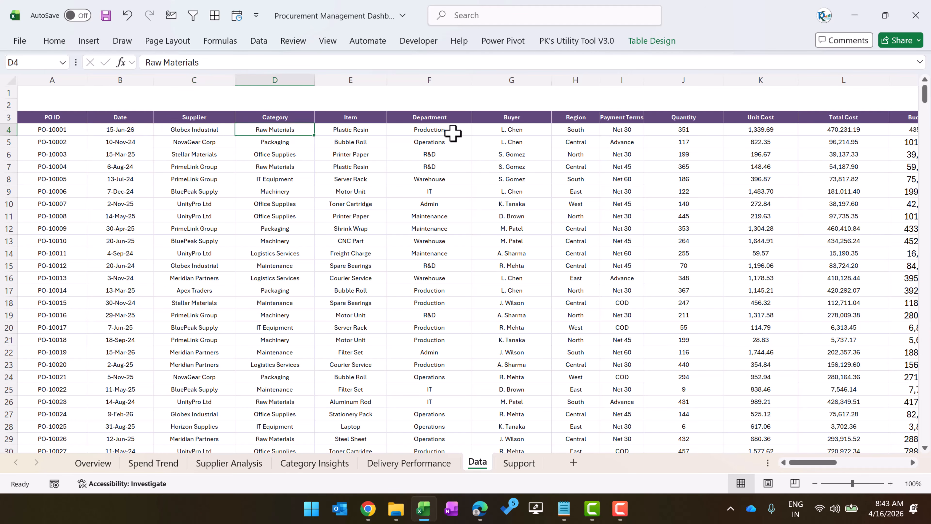
key("Left")
key("Left")
key("Left")
key("Up")
key("Right")
key("Right")
key("Down")
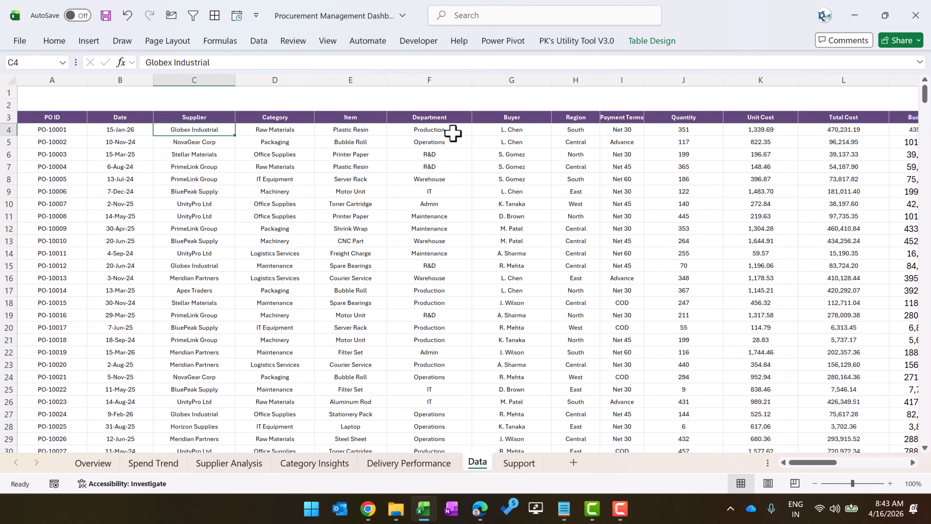
- Examine the Data table's header row from Category through Department, Region and Unit Cost to Lead Time Days
key("Right")
key("Up")
key("Right")
key("Right")
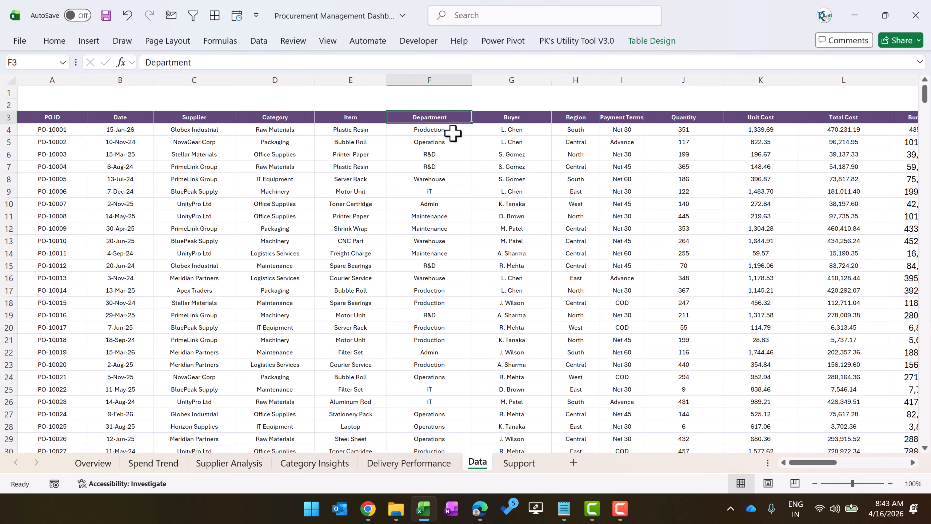
key("Right")
key("Right")
key("Right")
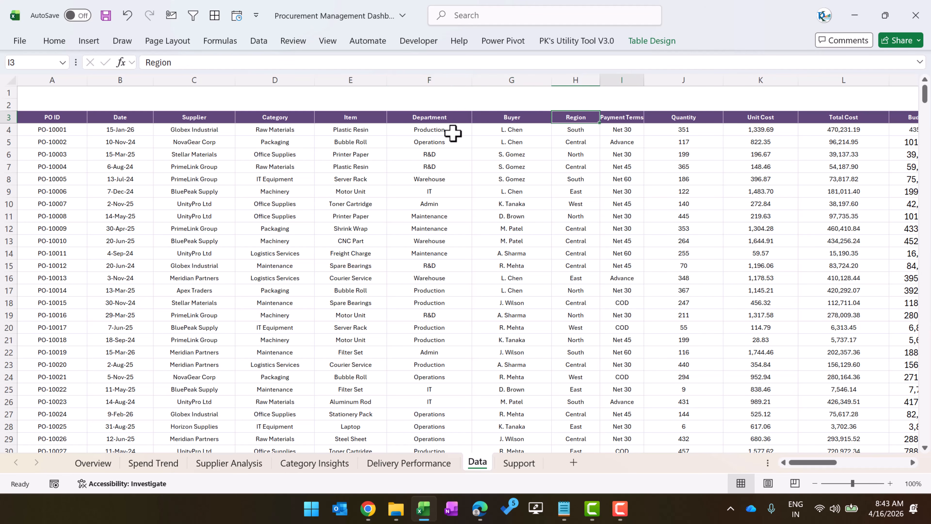
key("Right")
key("Right")
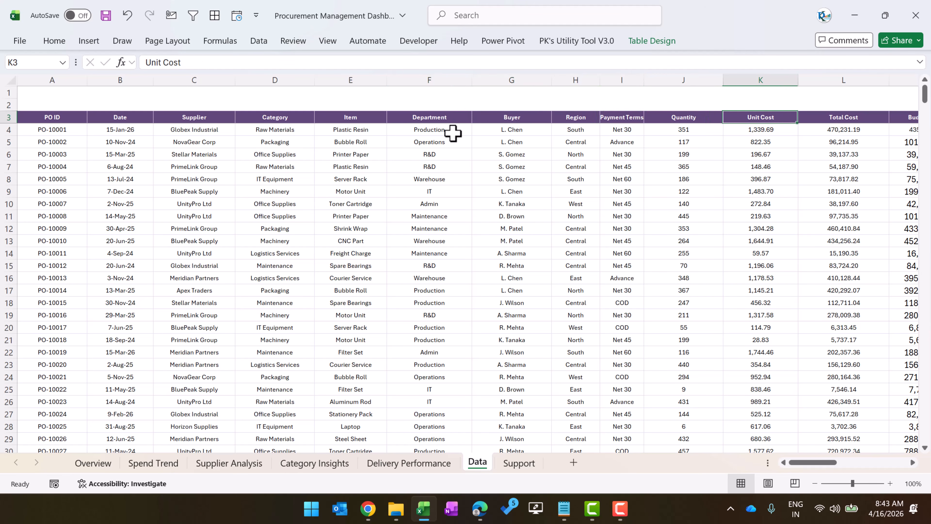
key("Right")
key("Right")
key("Right")
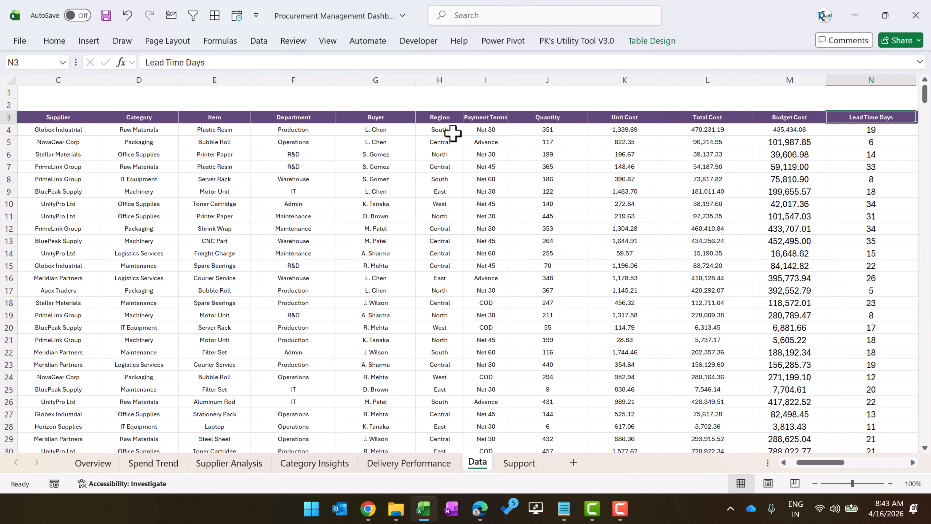
- Examine the Lead Time Days, Planned Lead Time, Quality Score and Status columns of the Data table
key("Right")
key("Left")
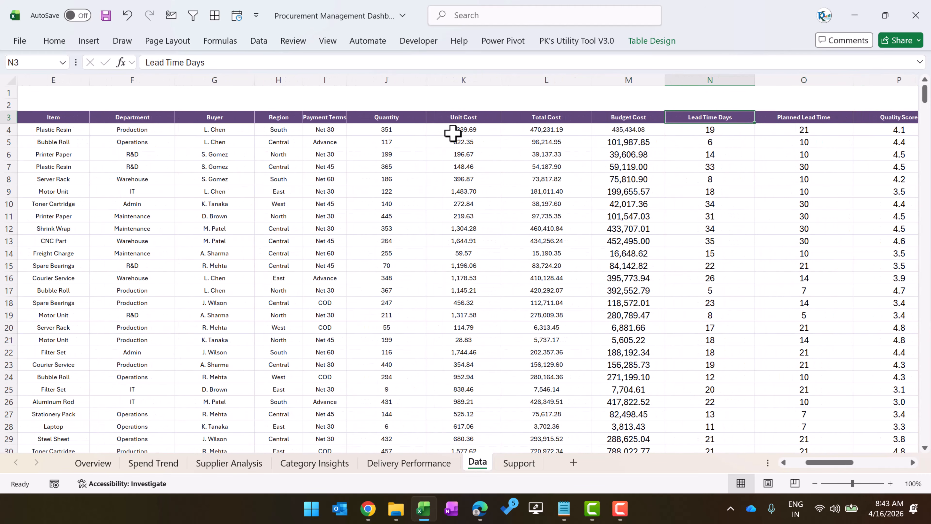
key("Right")
key("Right")
key("Right")
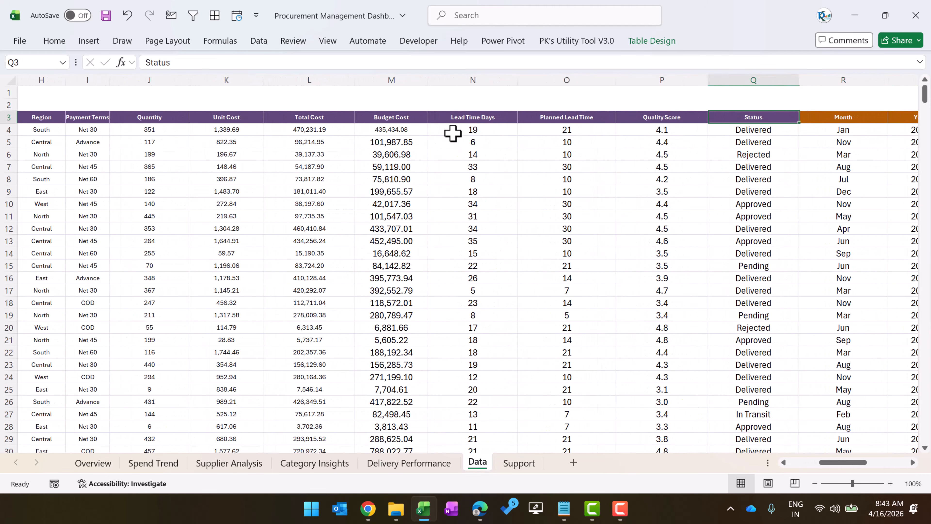
key("Left")
key("Left")
key("Up")
key("Down")
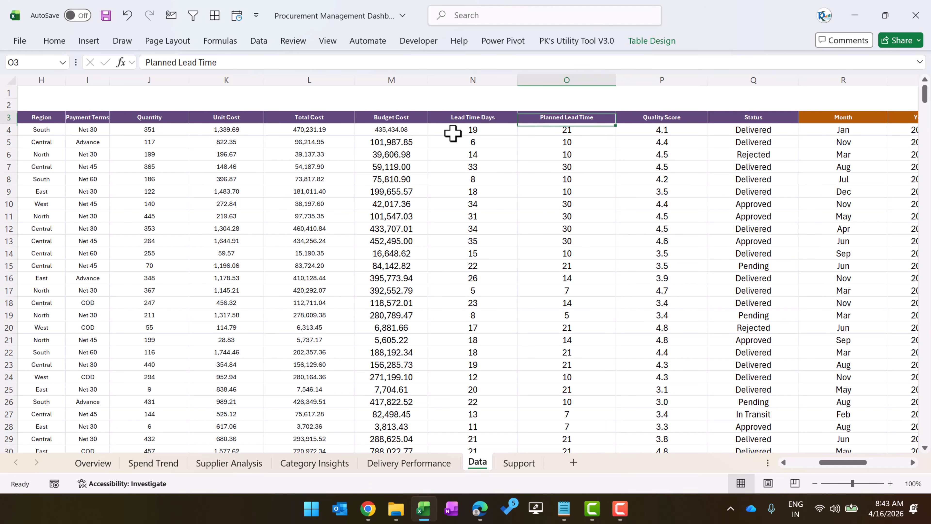
key("Right")
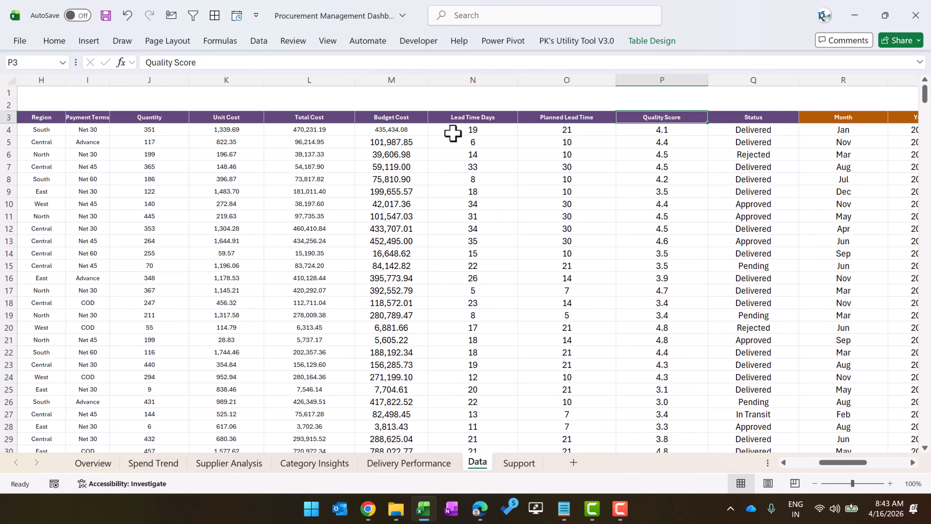
key("Down")
key("Up")
key("Right")
key("Right")
key("Left")
key("Left")
- Turn on filtering for the Data table's header row and inspect the list of Quality Score values
key("ctrl+shift+l")
key("Down")
key("Up")
key("alt+Down")
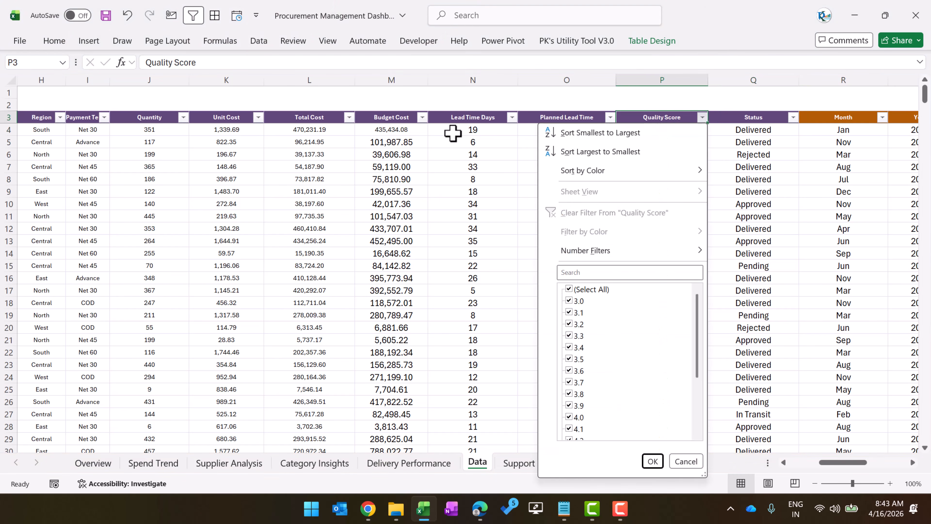
key("Escape")
- Examine the Status column of the Data table and where the calculated columns start at Month
key("Right")
key("Right")
key("Right")
key("Left")
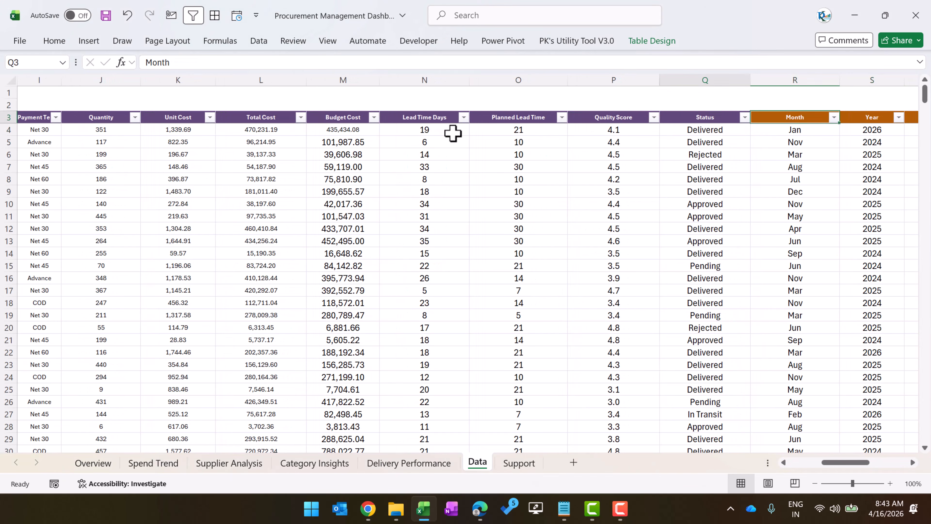
key("Left")
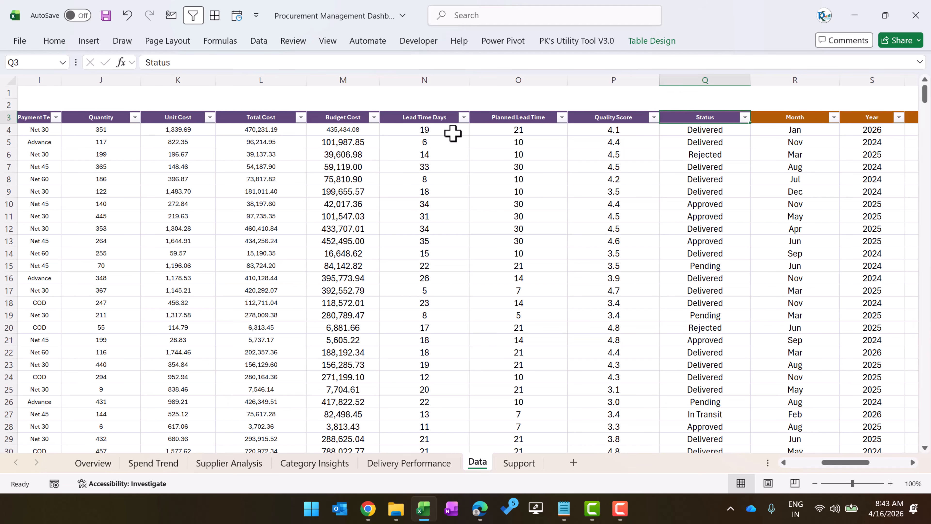
key("Down")
key("Up")
key("Right")
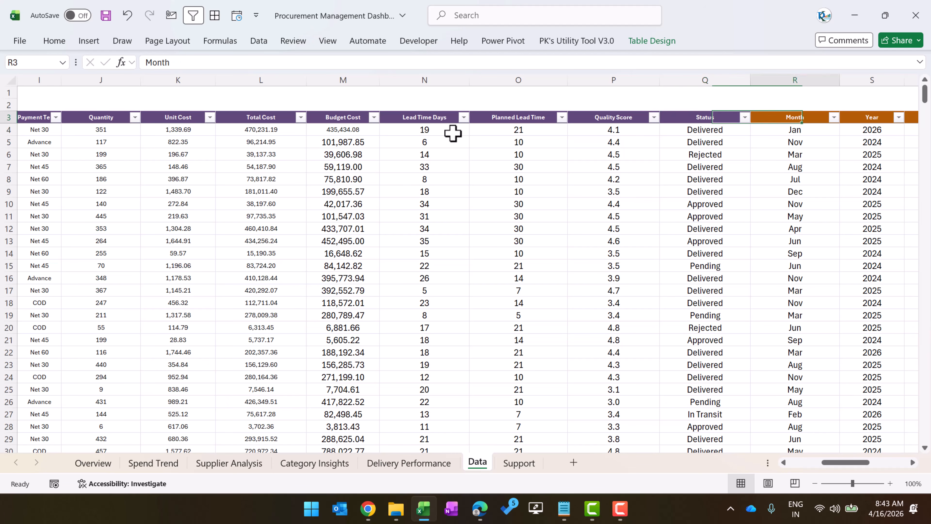
- Examine the calculated column headers from Year and Total Records through Approved, Pending and Rejected Count
key("Right")
key("Right")
key("Right")
key("Right")
key("Right")
key("Left")
key("Left")
key("Left")
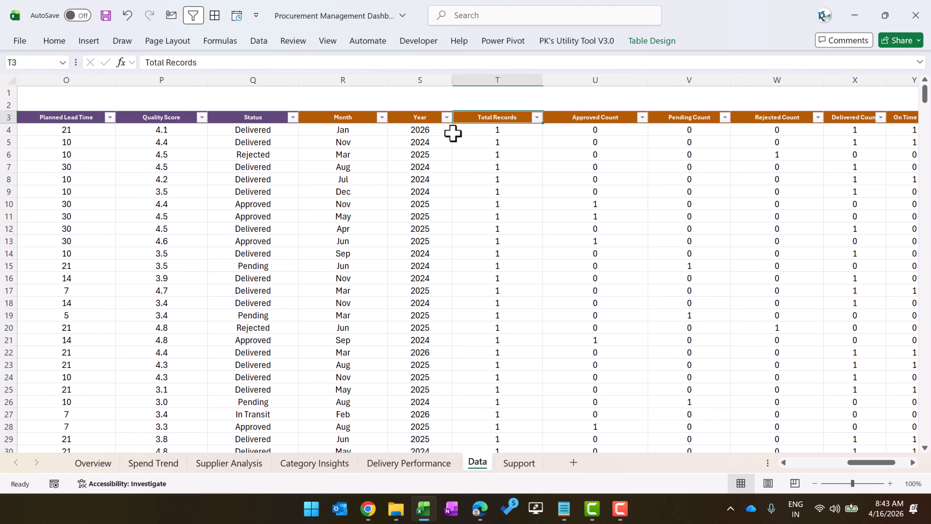
- Inspect the Month and Year formulas in row 4 of the Data table, leaving both unchanged
key("Left")
key("Left")
key("Down")
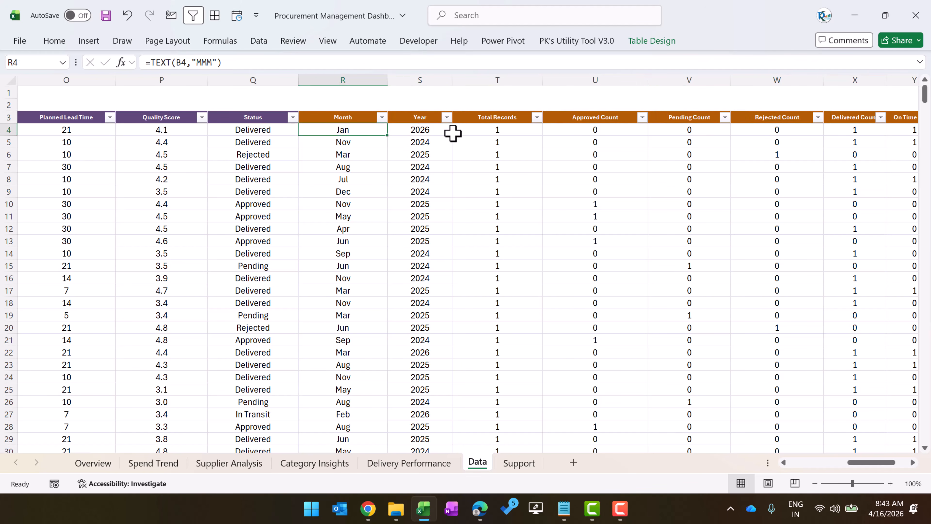
left_click(288, 63)
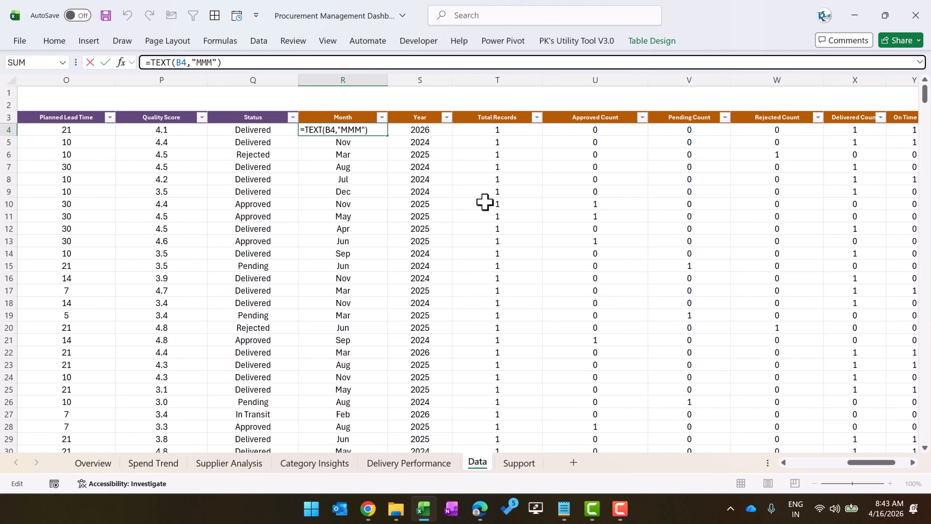
key("Escape")
key("Right")
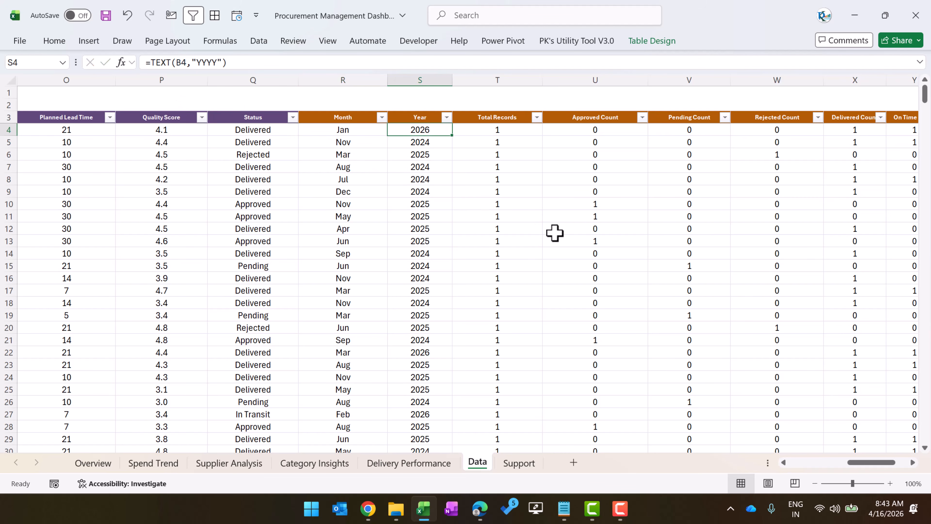
left_click(277, 63)
key("Escape")
- Review the Total Records column from its header to its last row and back to row 4
key("Right")
key("Up")
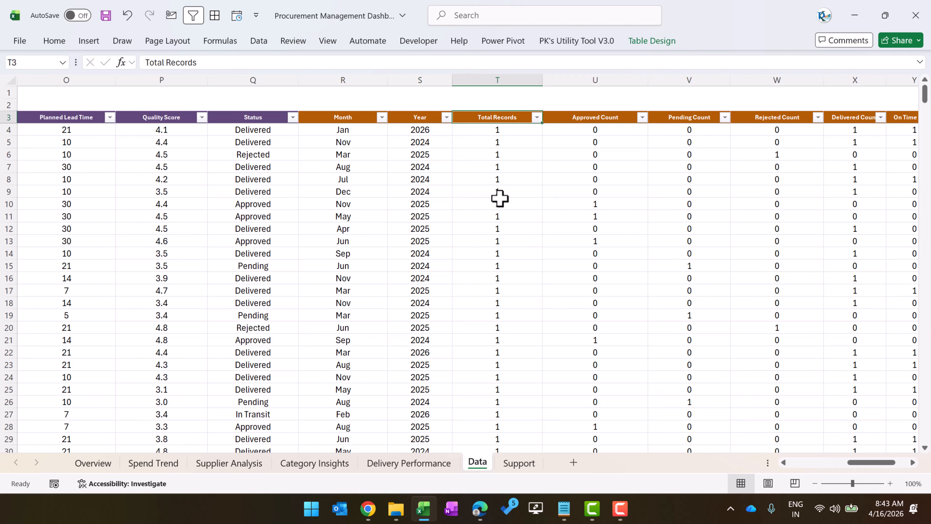
key("Down")
key("ctrl+Down")
key("ctrl+Up")
key("Down")
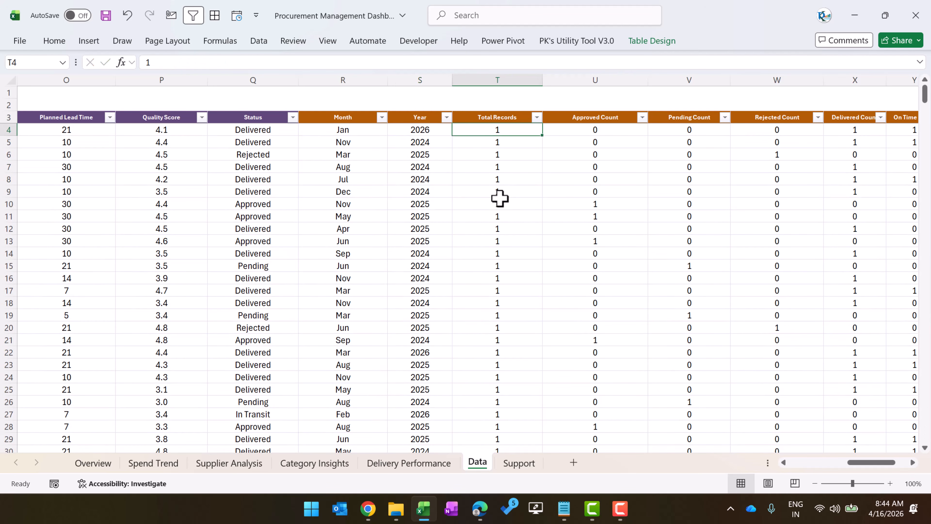
key("Up")
key("Down")
- Inspect the Approved Count formula in row 4 together with the Status cell it refers to
key("Right")
key("Right")
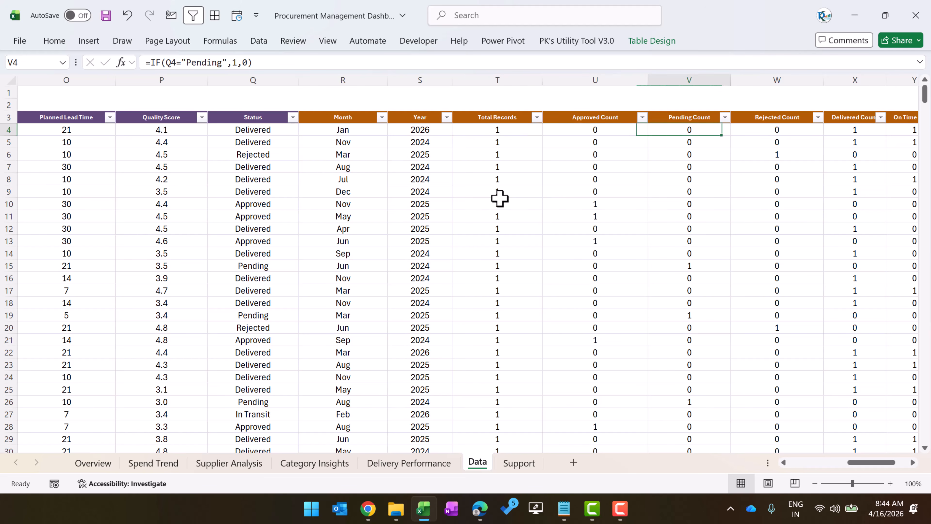
key("Left")
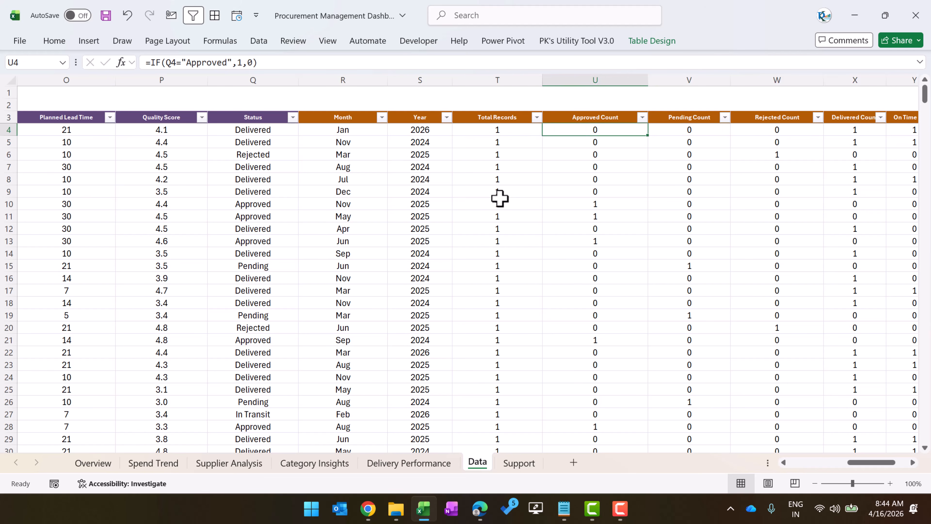
scroll(243, 132, "left", 3)
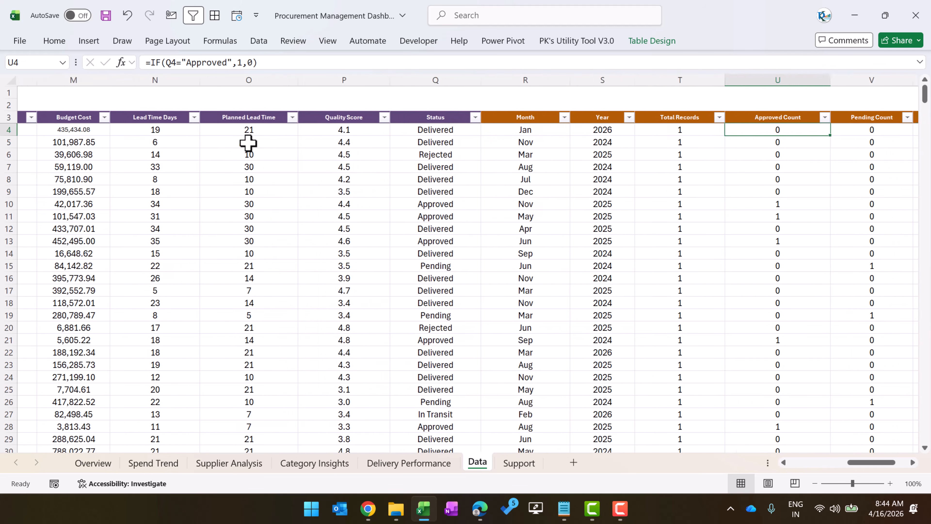
left_click(469, 130)
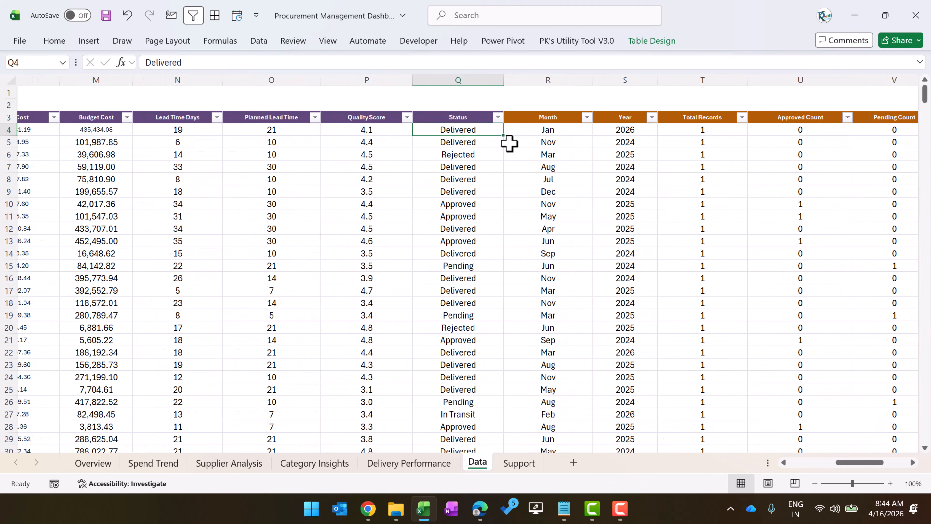
scroll(509, 141, "right", 3)
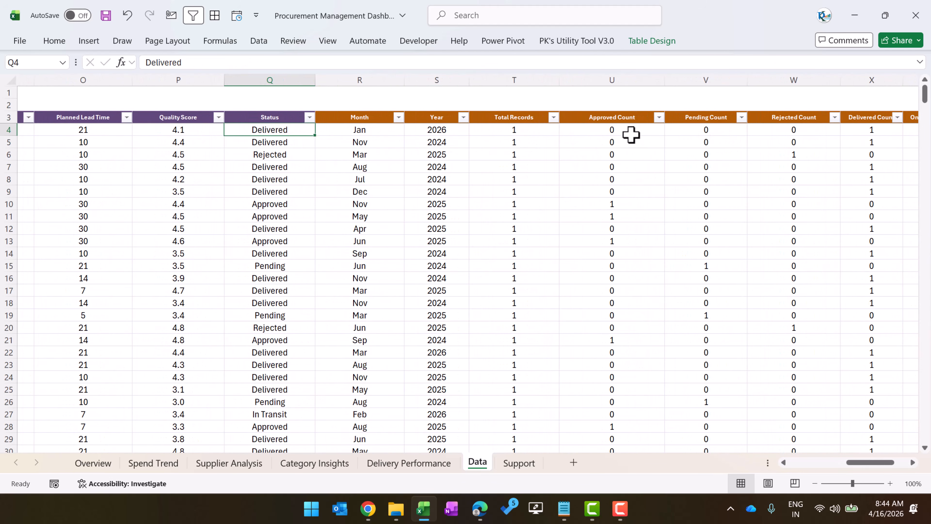
left_click(630, 135)
left_click(242, 63)
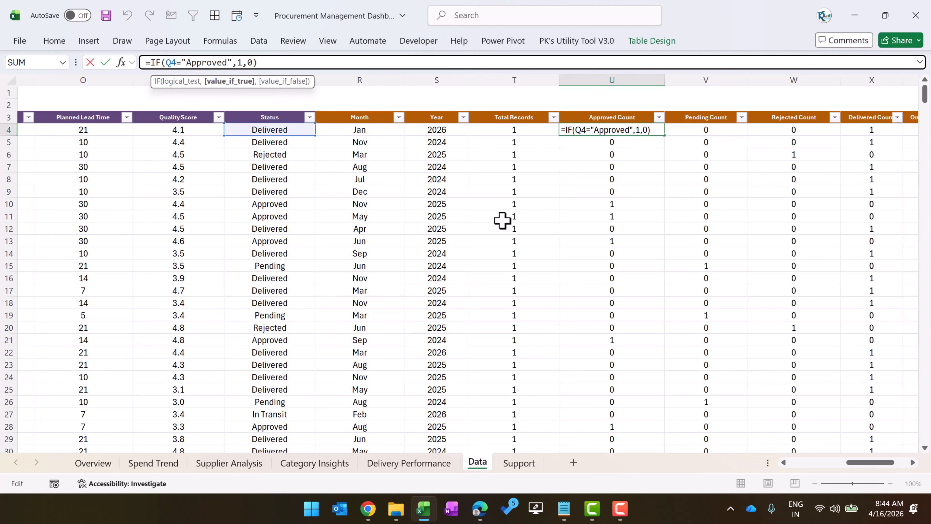
- Inspect the Pending Count formula in row 4 and continue along the row past Within Budget Count
key("Tab")
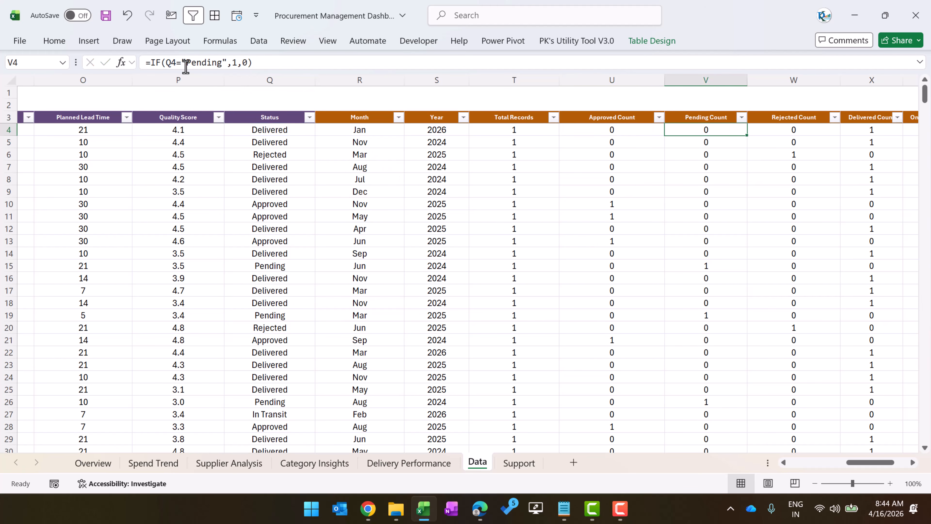
left_click(200, 63)
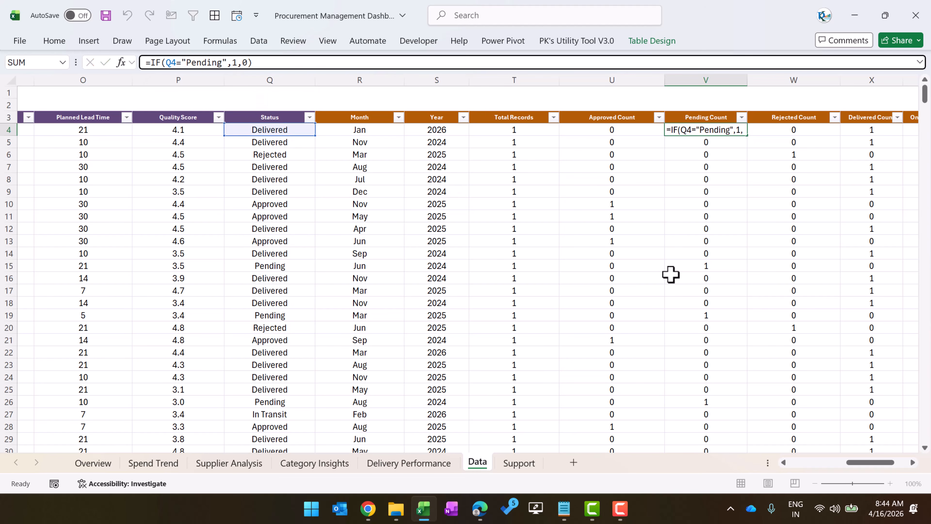
key("Tab")
key("Tab")
key("Tab")
key("Tab")
key("Right")
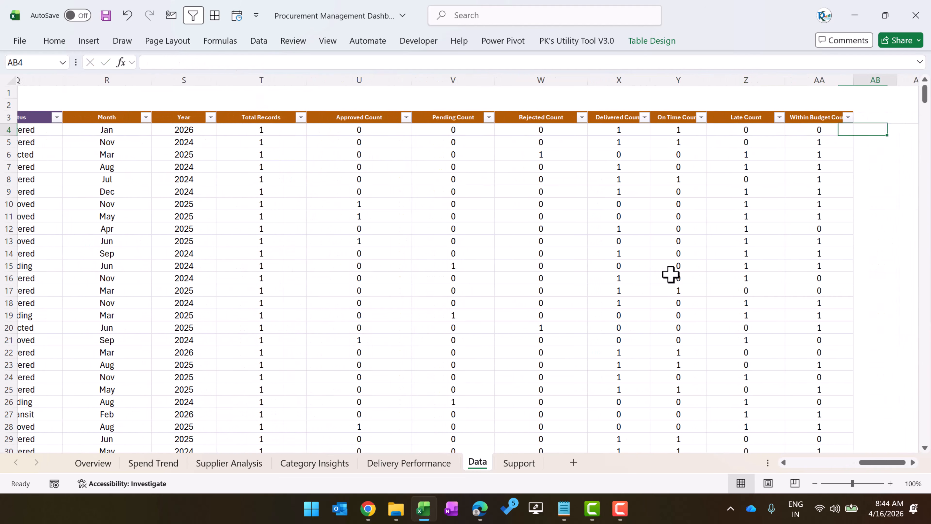
- Inspect the On Time Count and Delivered Count formulas in row 4 against the Status column
key("Left")
key("Left")
key("Left")
key("Right")
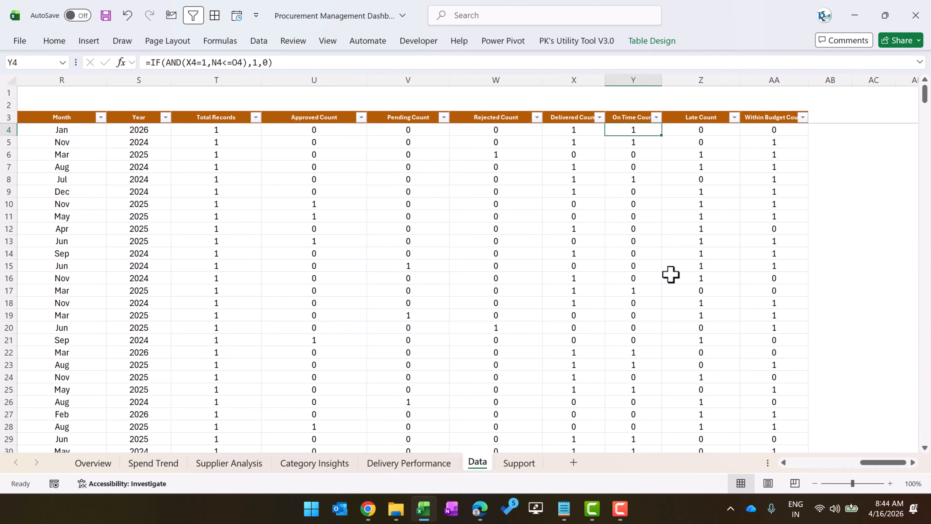
key("Left")
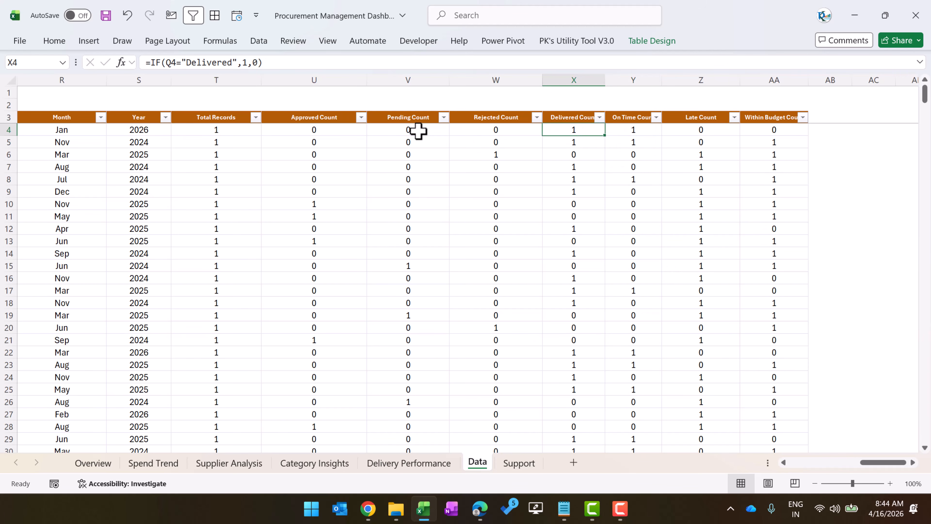
scroll(583, 221, "left", 2)
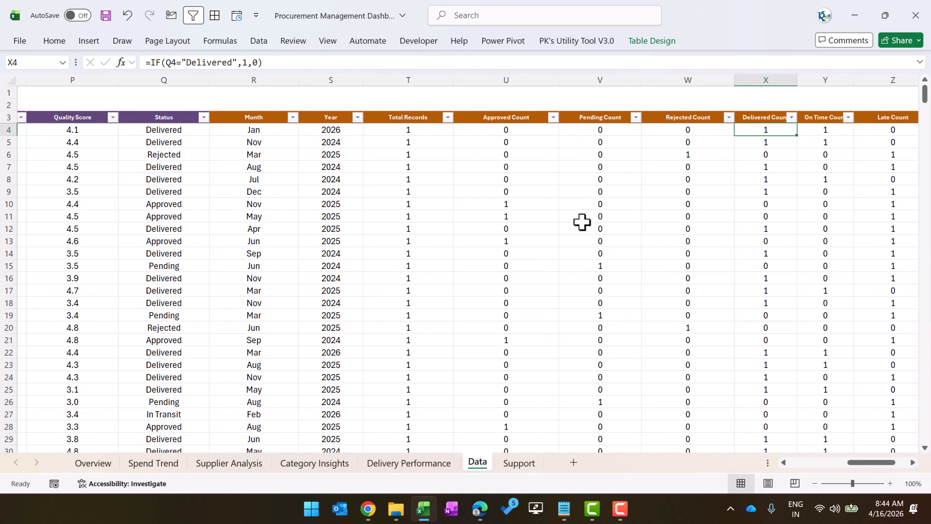
- Go through the row 4 formulas from Delivered Count to Within Budget Count and back
key("Right")
key("Right")
key("Right")
key("Right")
key("Left")
key("Left")
key("Left")
key("Left")
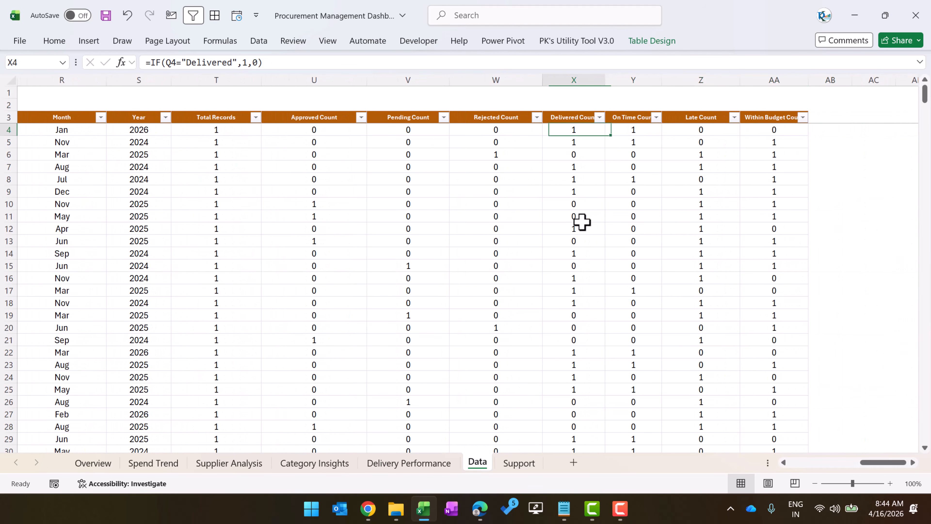
- Select a cell inside the Data table and show the table's design settings, including its Table Name
key("Home")
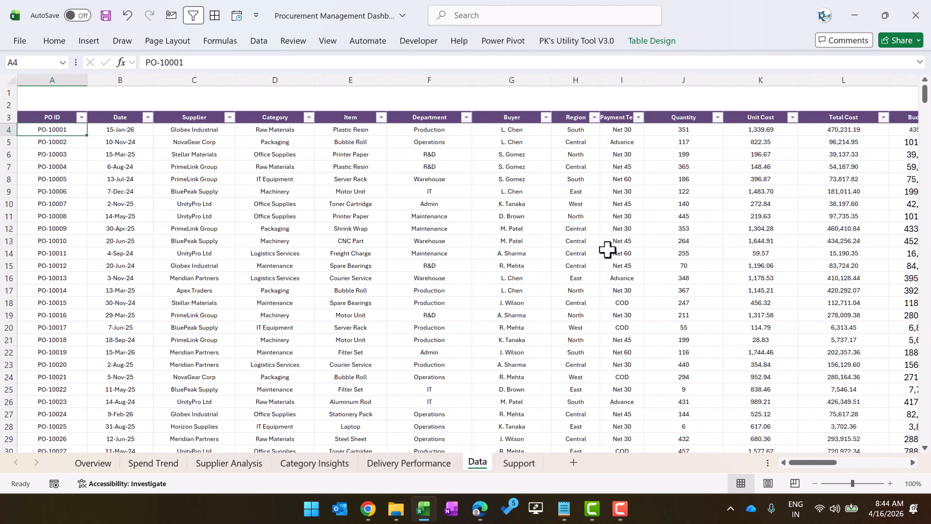
scroll(608, 250, "right", 5)
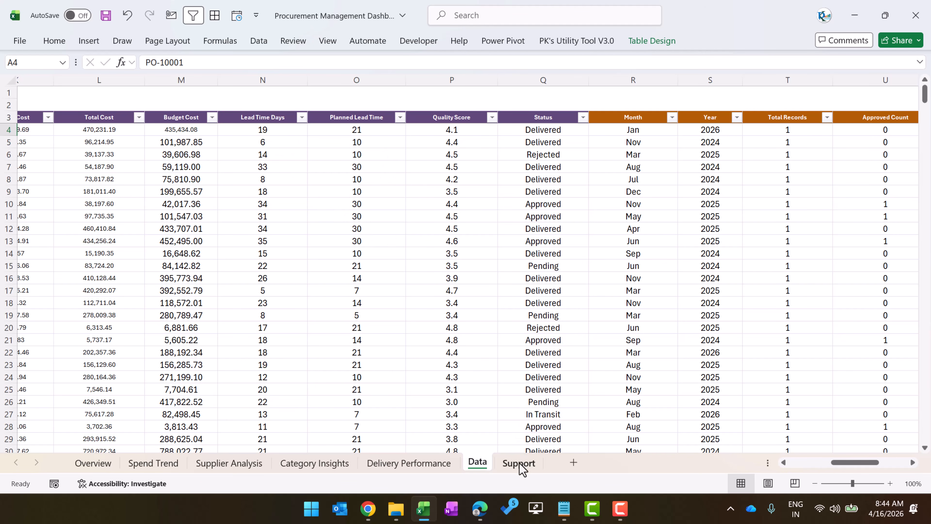
left_click(462, 199)
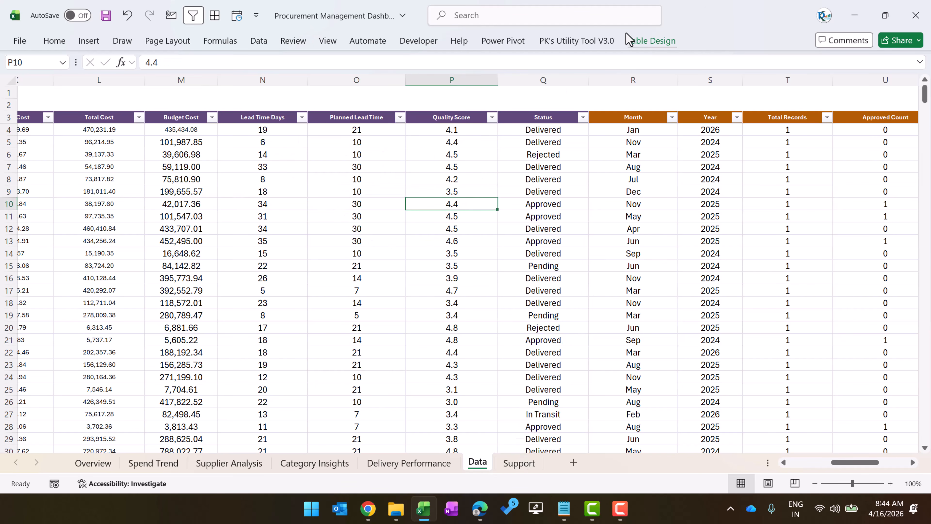
left_click(667, 42)
left_click(666, 42)
left_click(656, 47)
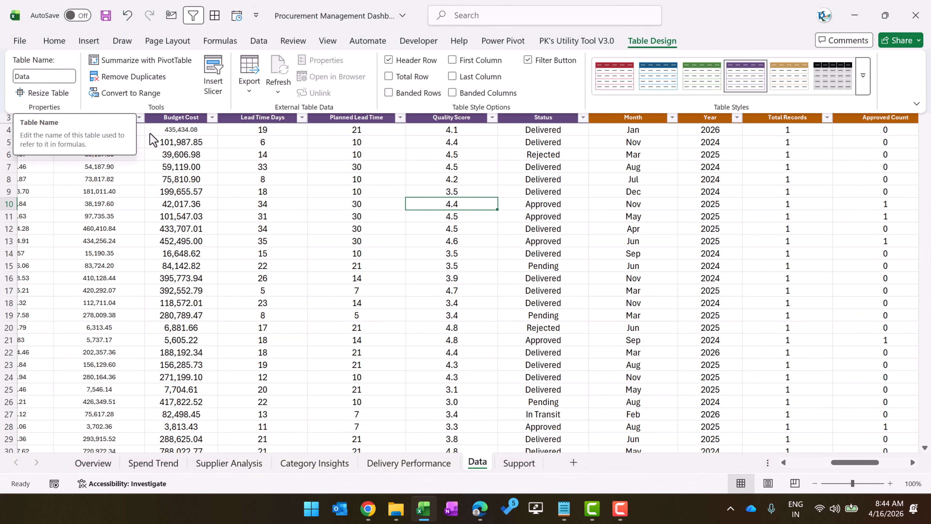
- Switch to the Support sheet and examine the Total Spend and Total Budget pivot tables in its Overview section
left_click(447, 303)
left_click(466, 315)
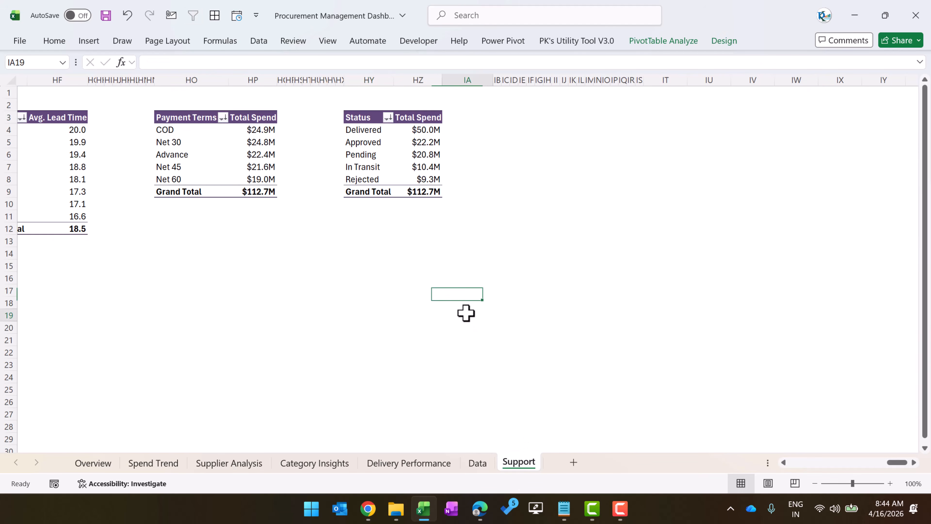
key("ctrl+Home")
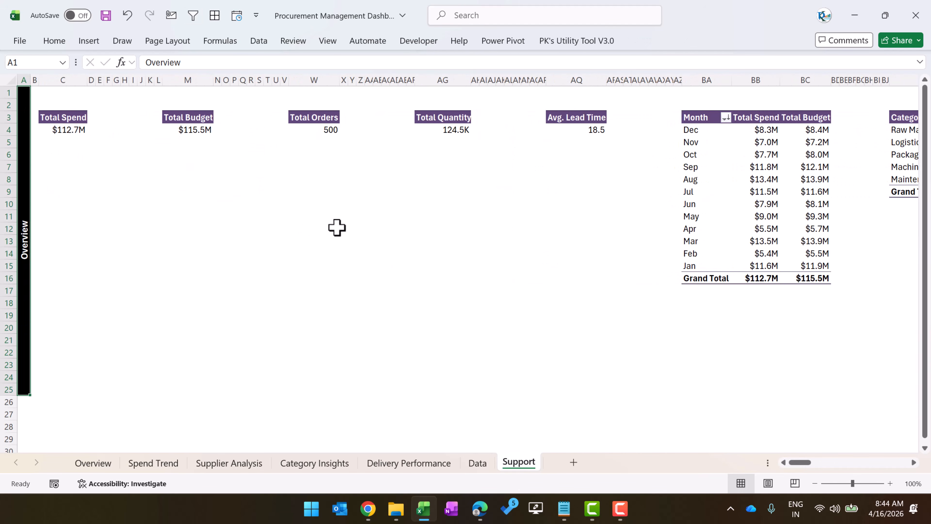
left_click(70, 129)
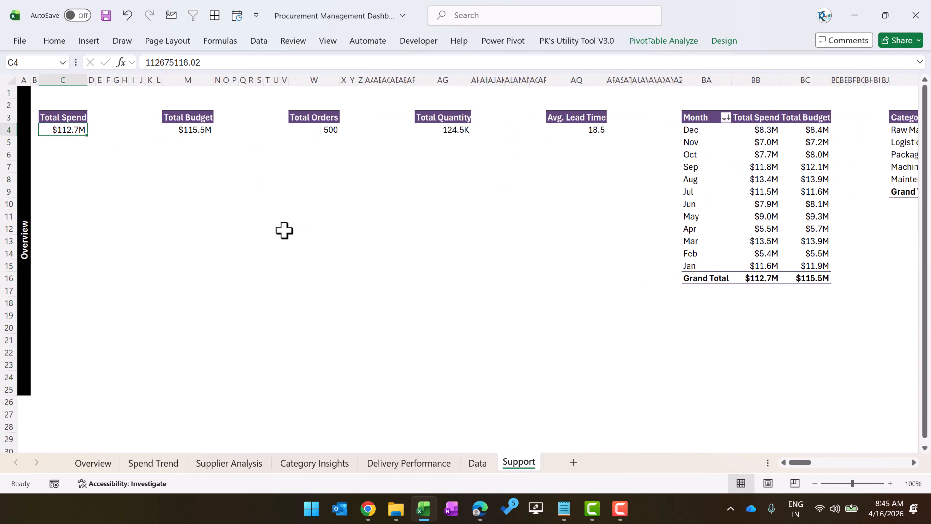
left_click(194, 132)
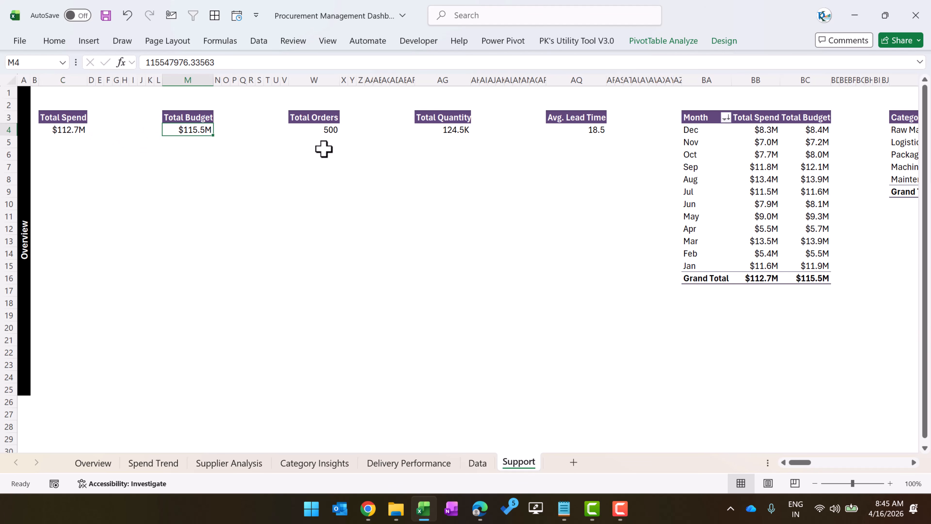
left_click(26, 209)
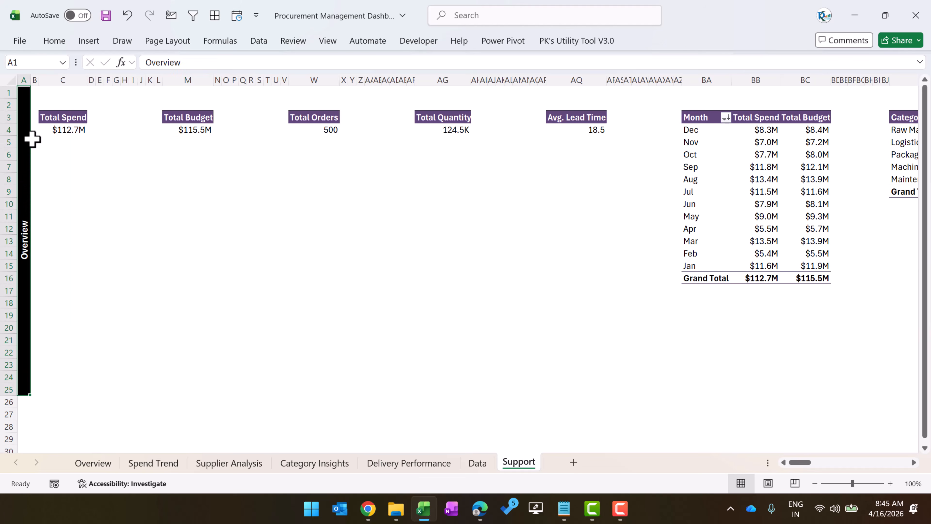
- Compare the Overview page's KPI cards with the Total Spend and Total Budget pivots on Support, ending on the Overview page
left_click(94, 462)
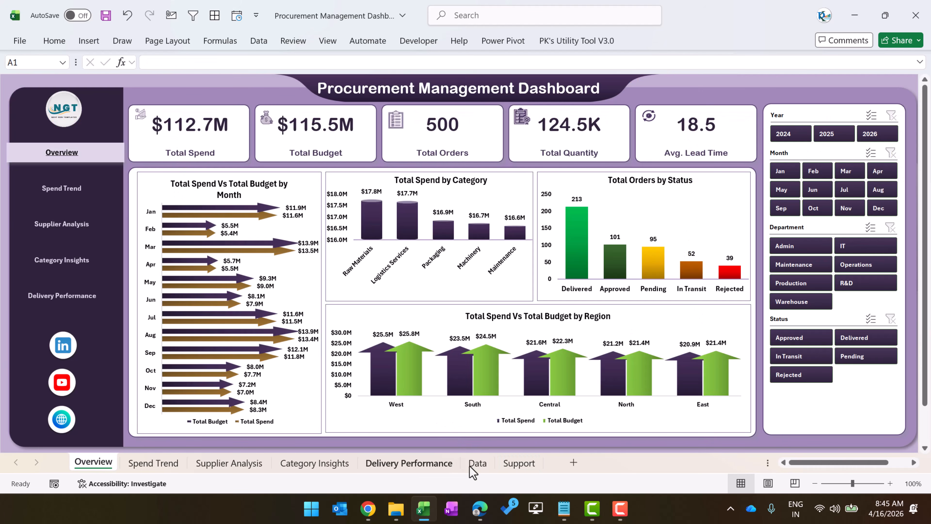
left_click(518, 463)
left_click(69, 129)
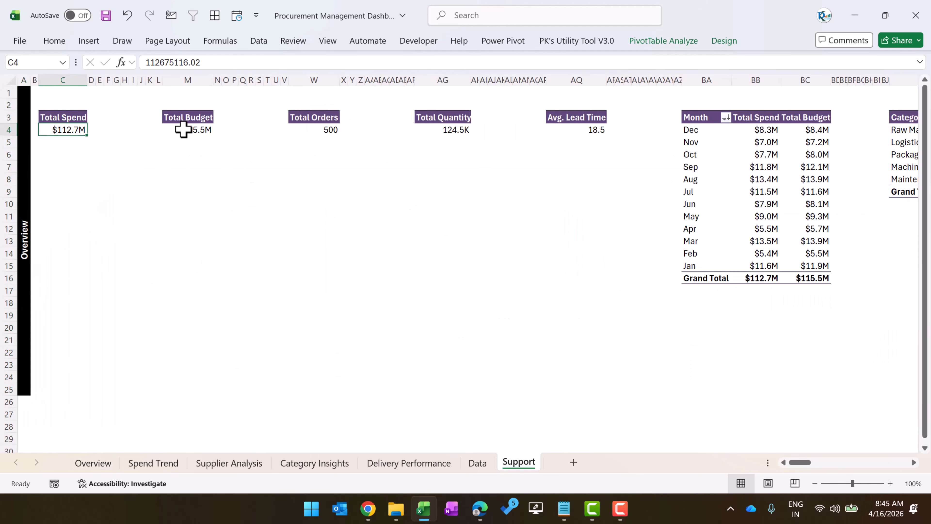
left_click(184, 129)
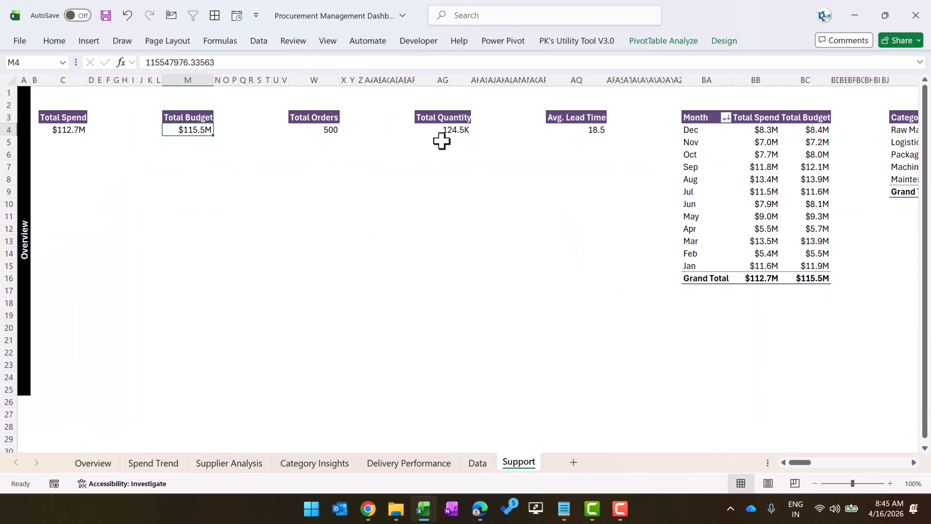
left_click(92, 463)
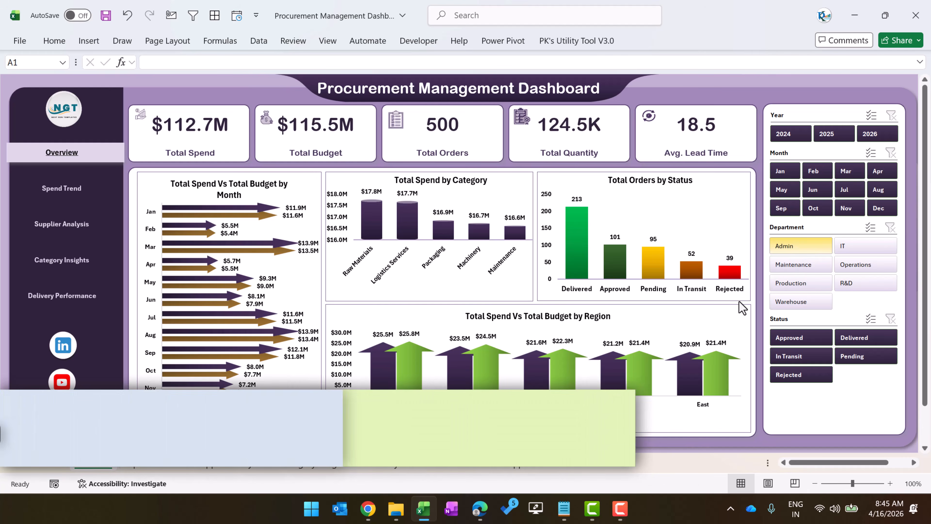
- Clear the Department slicer filter on the Overview page and compare the Support sheet's KPI pivots with the Admin filter and without it
left_click(519, 463)
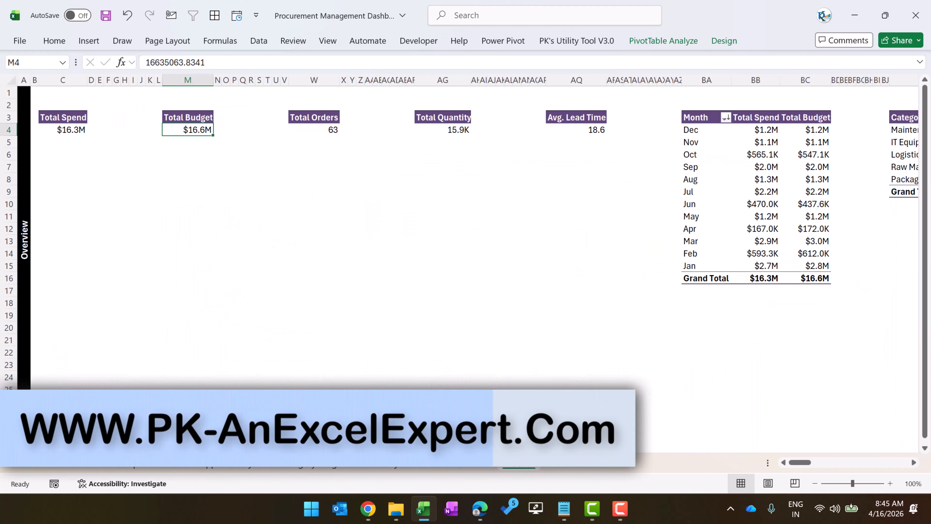
left_click(102, 465)
left_click(891, 227)
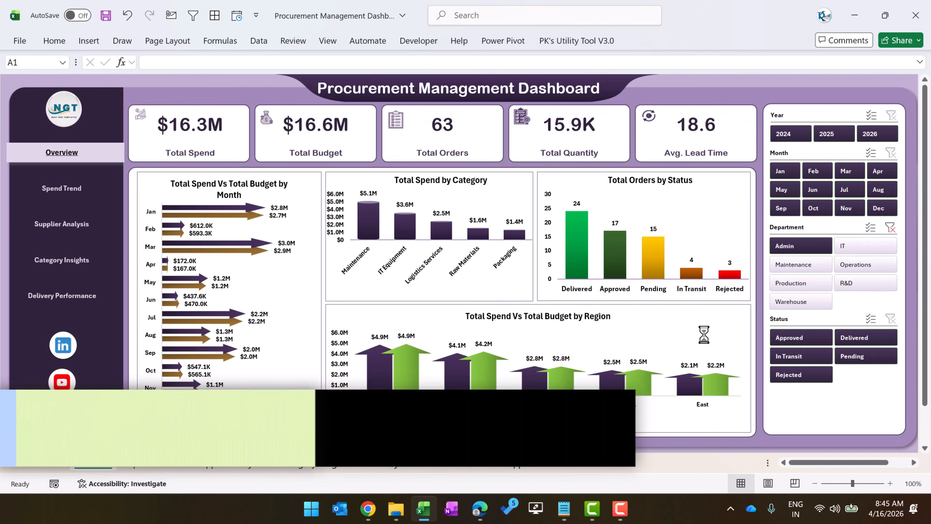
left_click(519, 463)
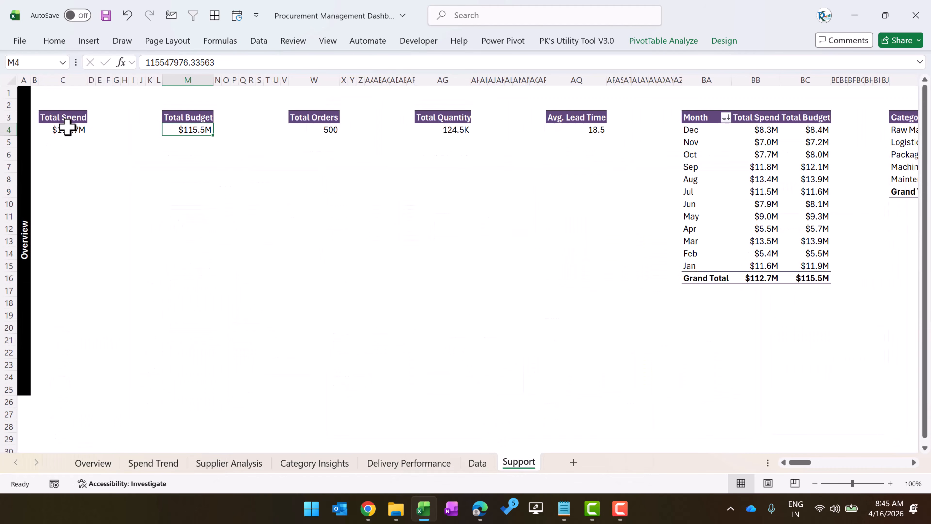
left_click(67, 127)
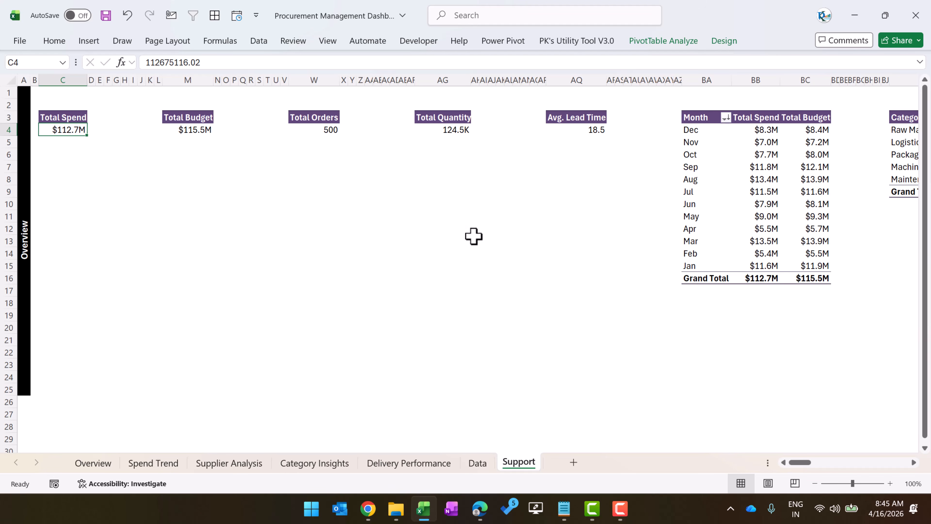
- Review the Support sheet's month, category, status and region pivots and the pivots in its Spend Trend section
scroll(477, 200, "right", 10)
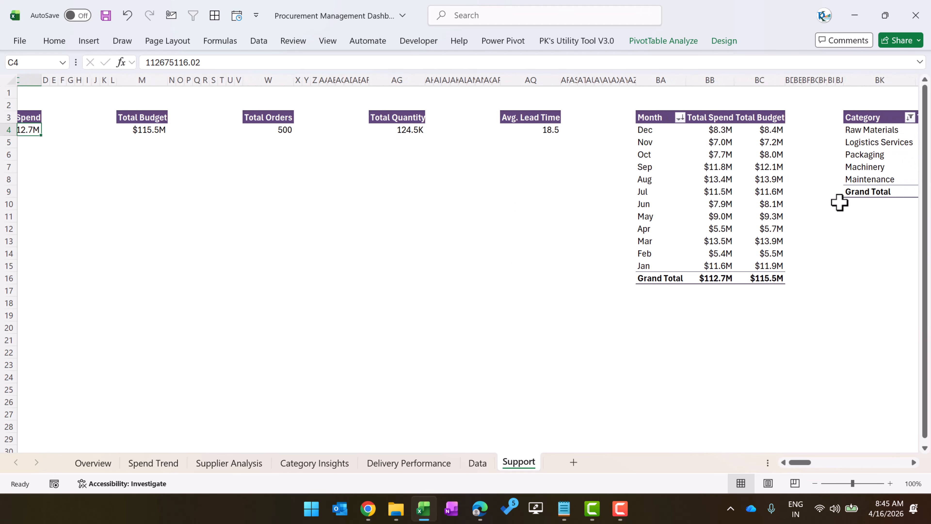
scroll(839, 202, "right", 5)
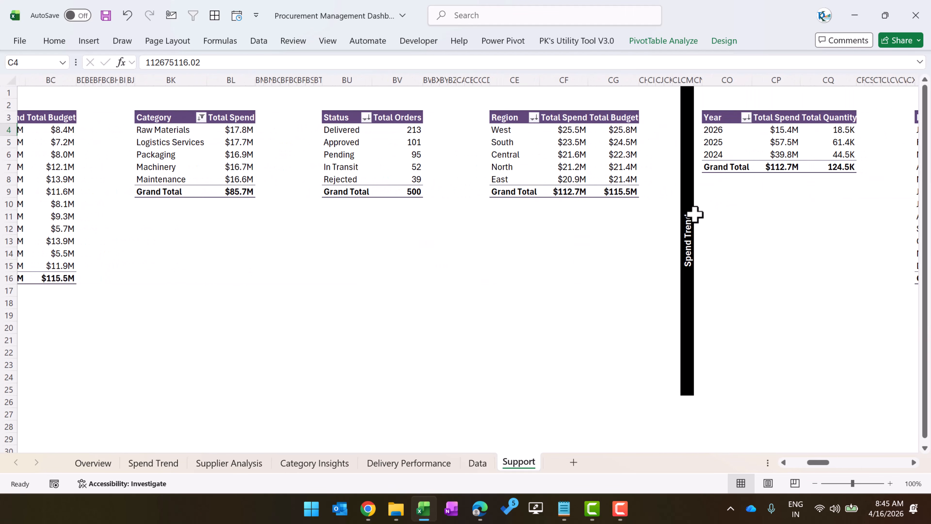
left_click(691, 214)
scroll(794, 228, "right", 1)
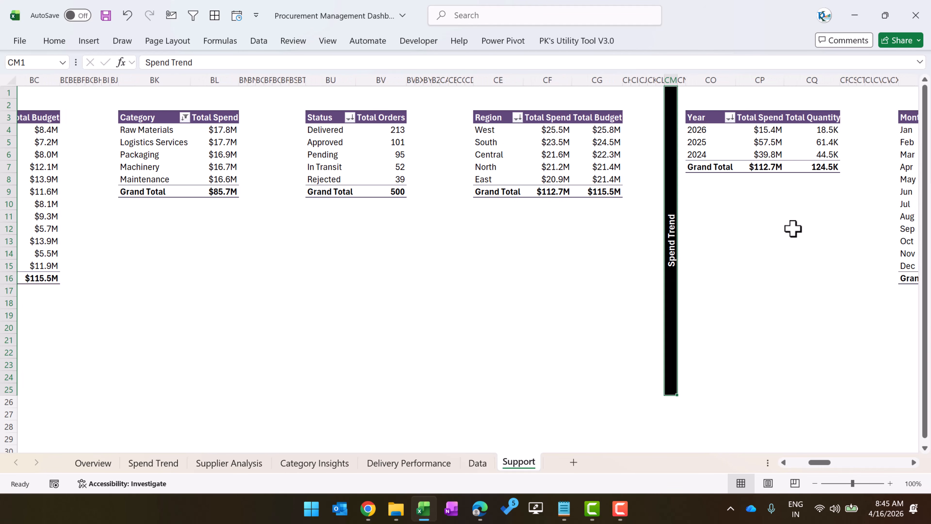
scroll(793, 229, "right", 8)
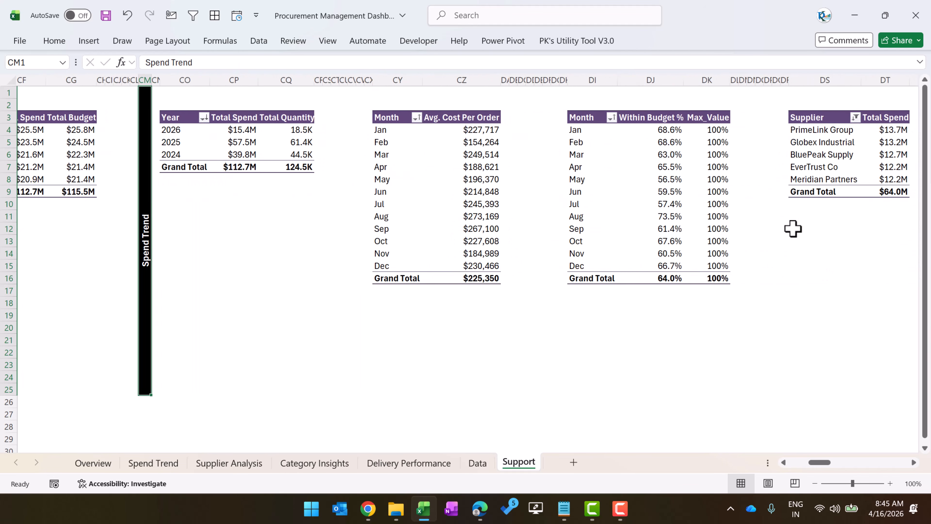
scroll(793, 228, "right", 10)
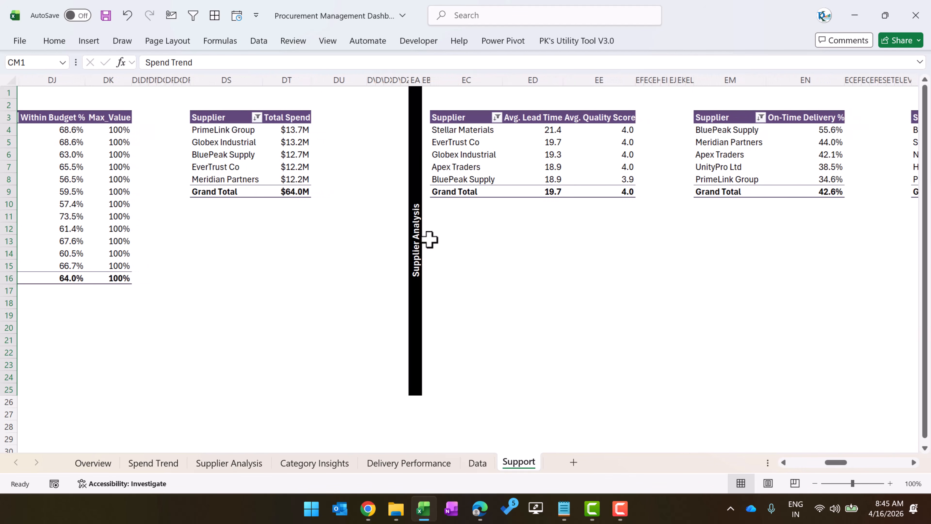
- Review the pivots from the Supplier Analysis section through Category Insights to the last pivot, Total Spend by Status
left_click(412, 220)
scroll(678, 281, "right", 10)
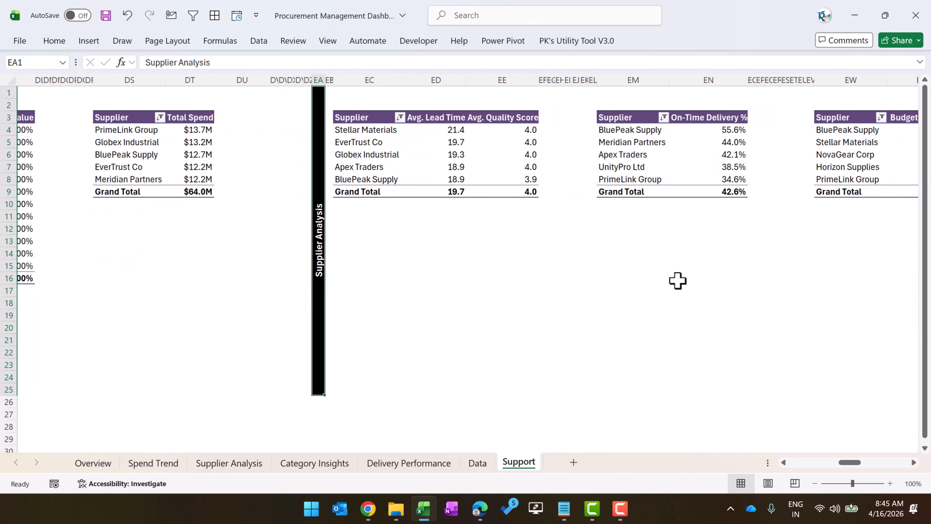
scroll(678, 280, "right", 6)
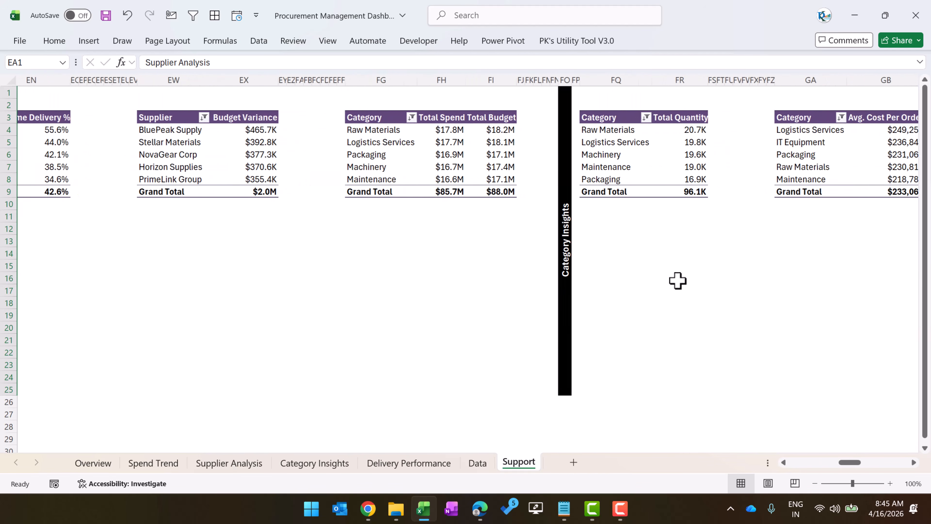
left_click(513, 218)
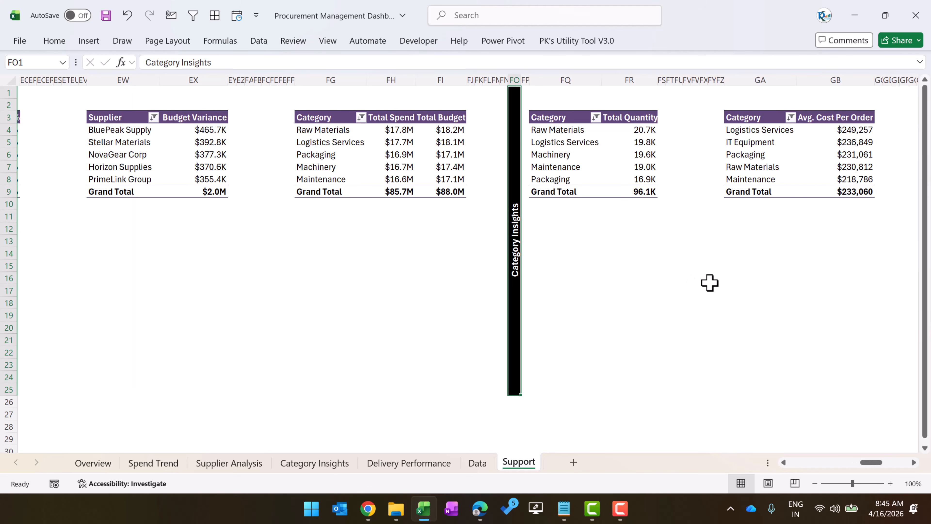
scroll(708, 281, "right", 6)
scroll(710, 282, "right", 10)
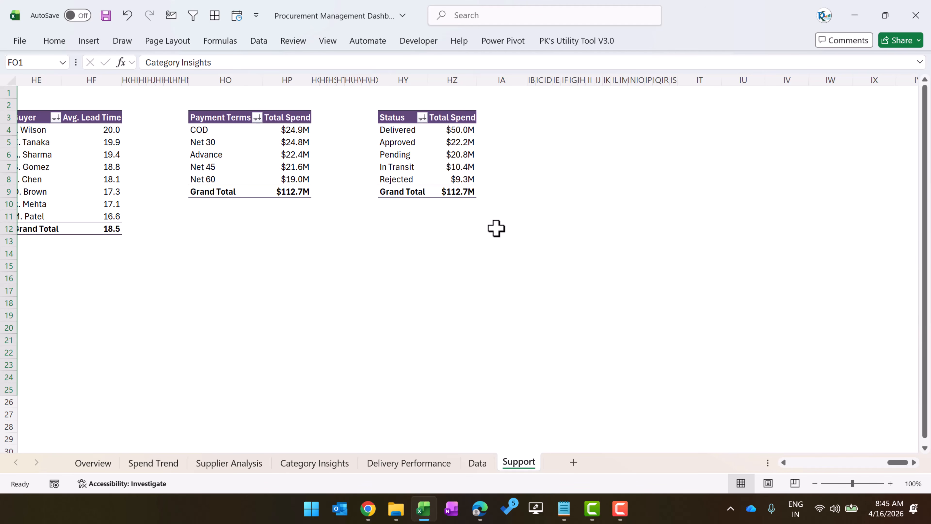
- Switch to the Data sheet, turn off the table's filter buttons and return to the PO ID header
left_click(477, 463)
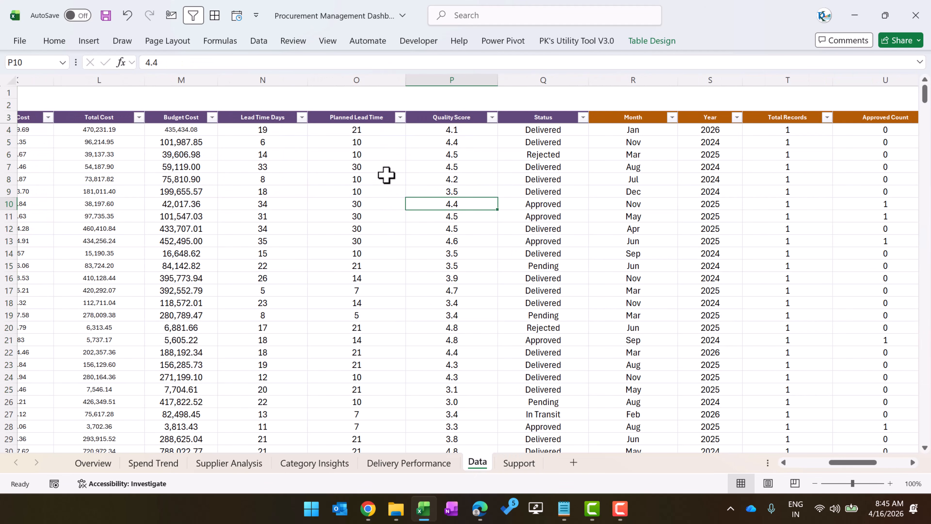
left_click(372, 120)
key("ctrl+shift+l")
key("ctrl+Left")
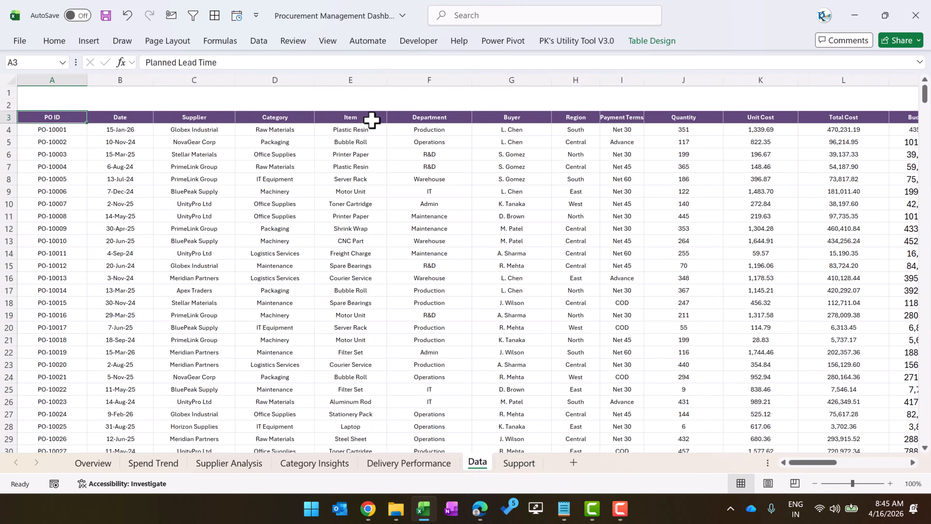
- Delete the contents of all table records from row 5 down to the last row, keeping only the first record
key("Down")
key("Down")
key("Up")
key("Up")
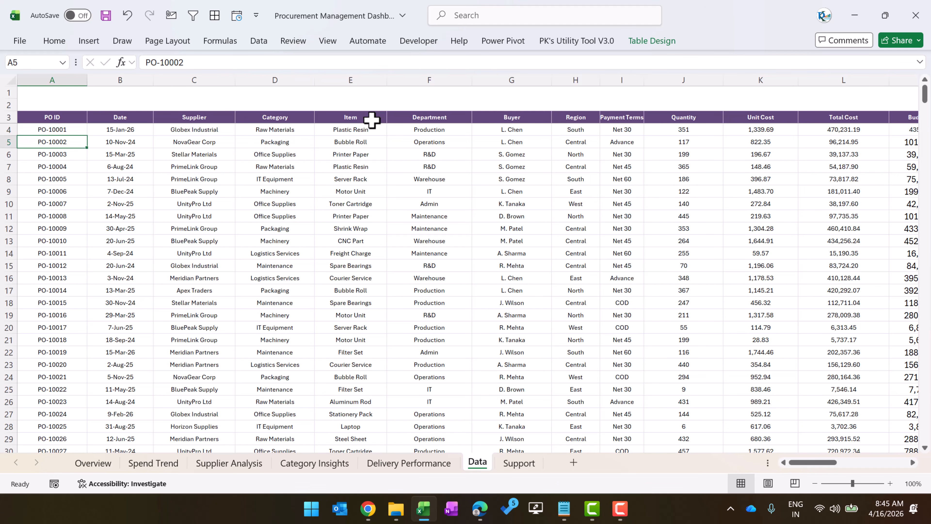
key("ctrl+shift+End")
key("Delete")
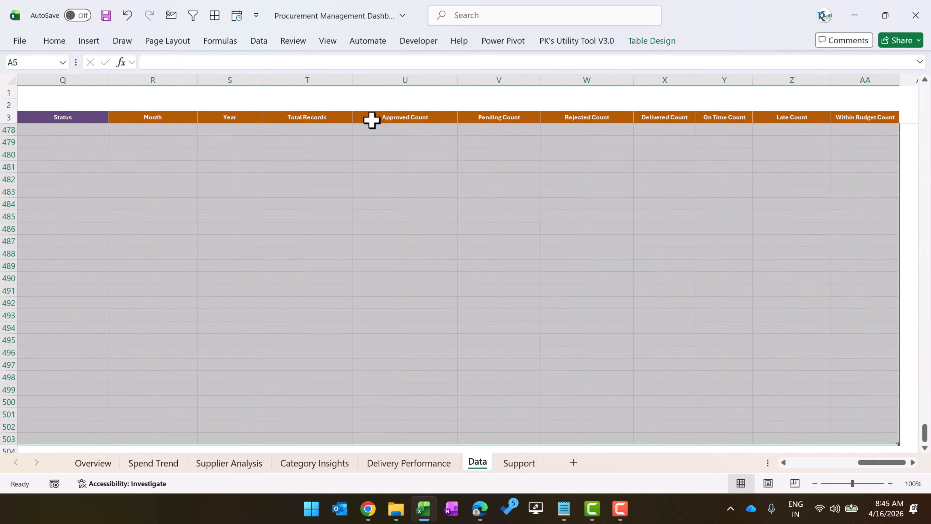
- Go through the remaining record's data-entry columns in row 4, from PO ID across to Status
key("ctrl+Up")
key("Right")
key("Right")
key("Right")
key("Right")
key("Right")
key("Right")
key("Right")
key("Right")
key("Right")
key("Right")
key("Right")
key("Right")
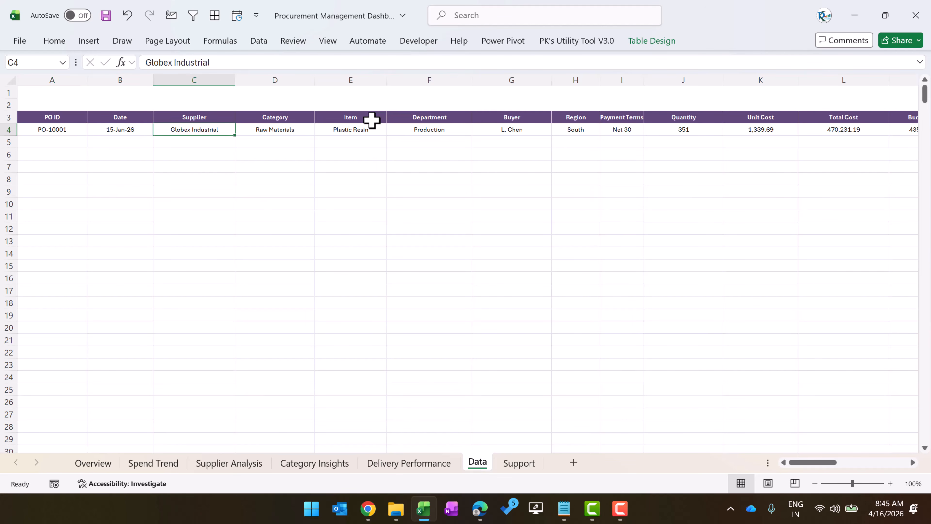
key("Right")
key("Right")
key("Right")
key("Right")
key("Right")
key("Right")
key("Right")
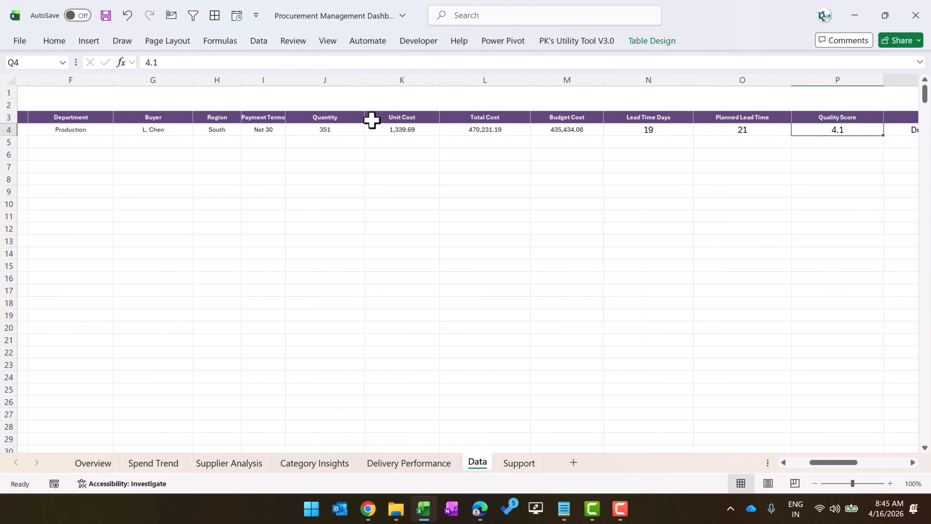
- Examine where the entered data ends at Status and the Month and Year formula columns begin in row 4
key("Left")
key("Left")
key("Right")
key("Right")
key("Right")
key("Right")
key("Right")
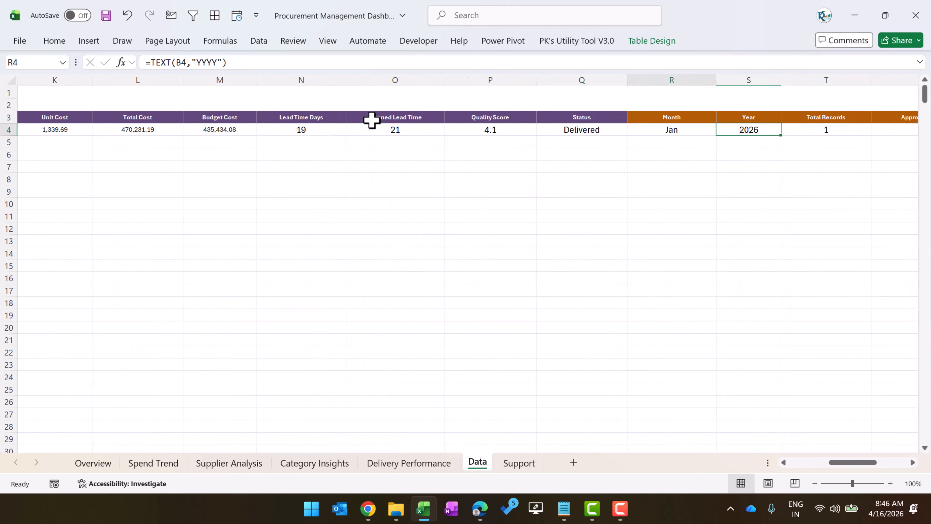
key("Left")
key("Left")
key("Left")
key("Left")
key("Left")
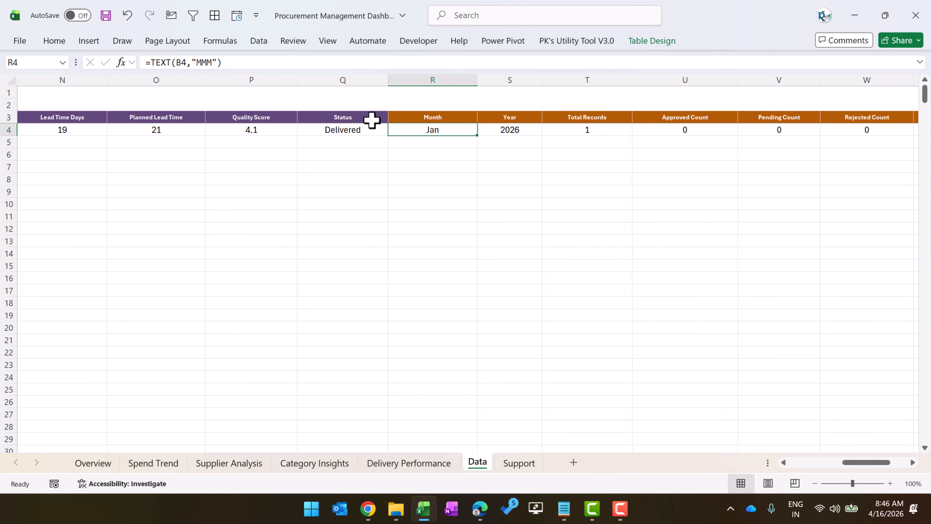
- Undo the deletion of the records from row 5 down and select cell A5
key("ctrl+z")
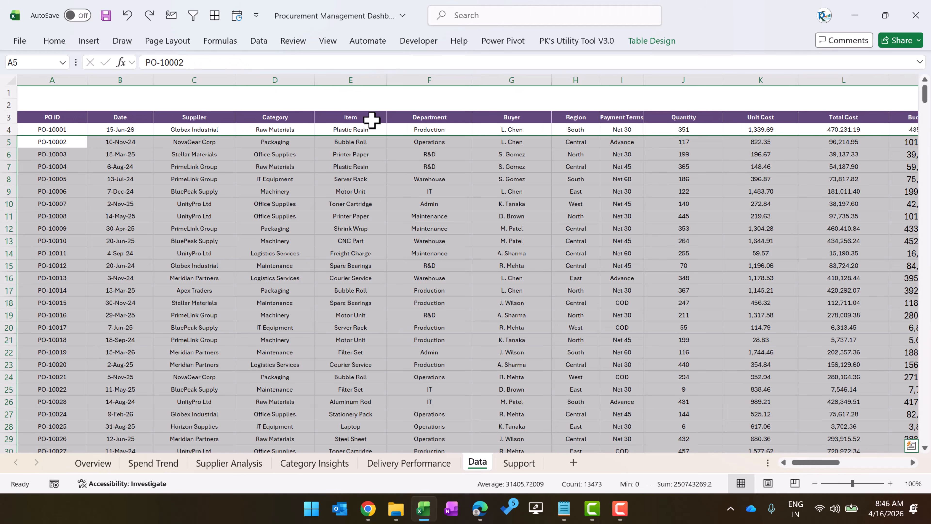
key("Up")
key("Down")
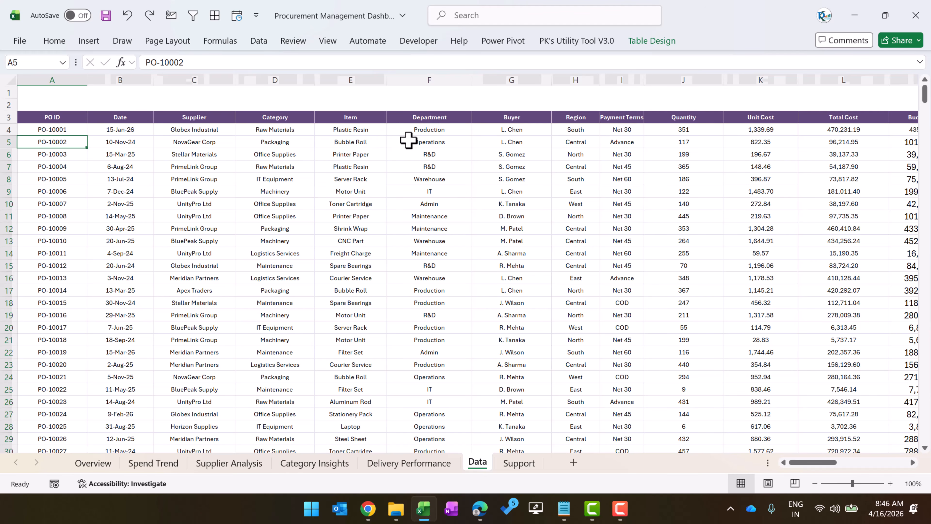
- Show the Refresh All command for updating the workbook's data sources, and return to the Overview page
left_click(260, 43)
left_click(243, 90)
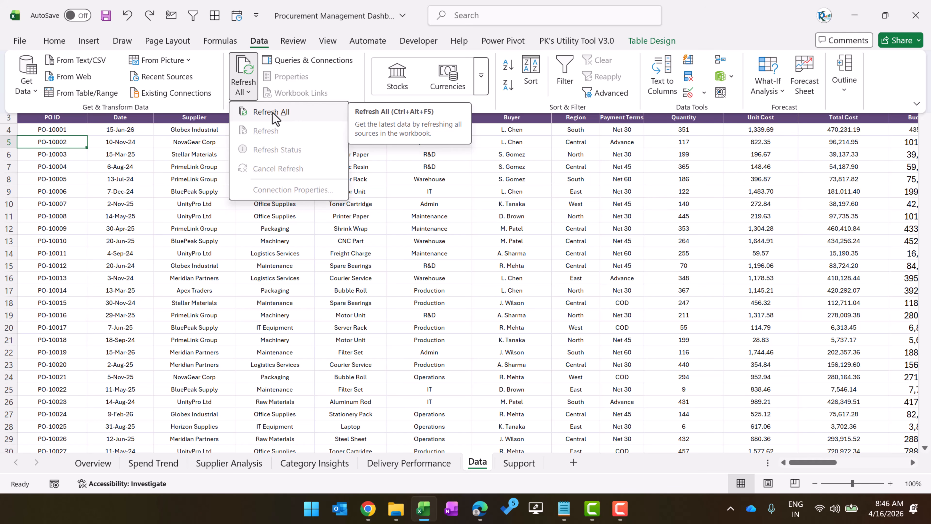
left_click(578, 273)
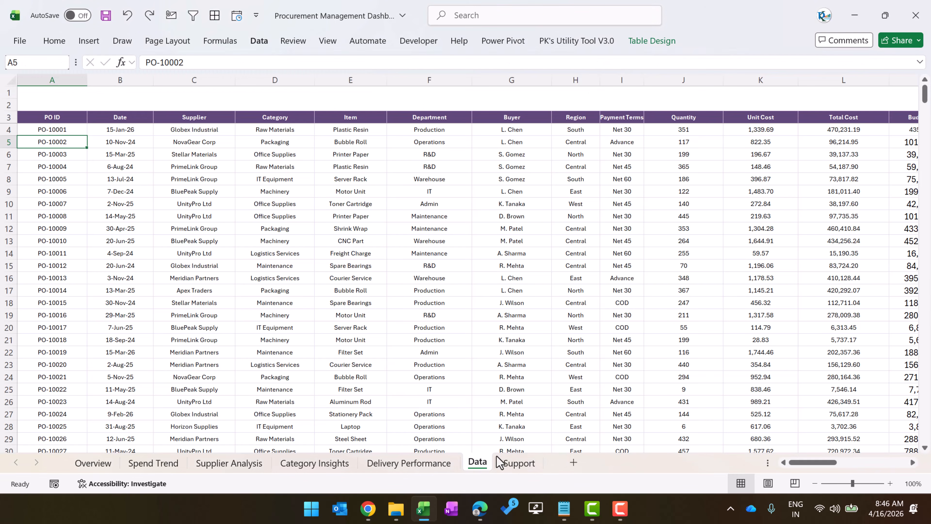
left_click(94, 463)
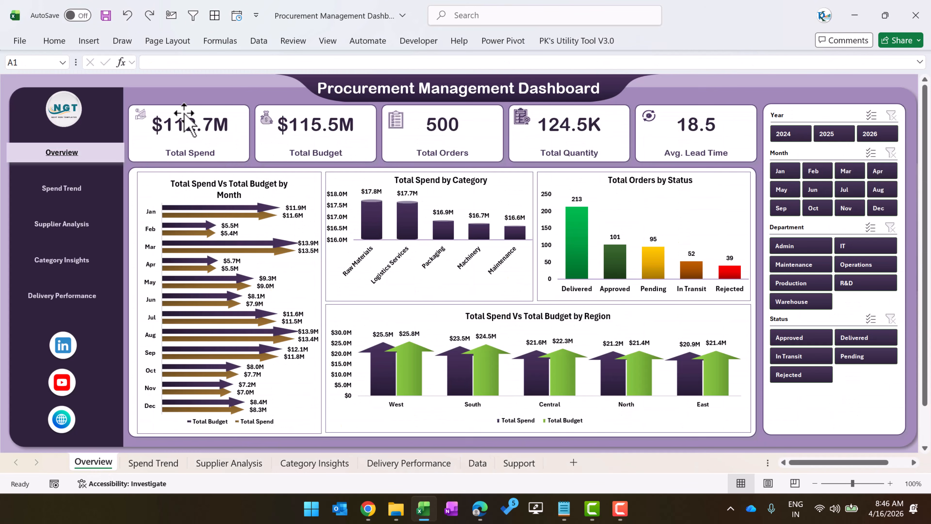
- Move the Background shape out from behind the dashboard to the empty area below it on the Overview page
left_click(204, 102)
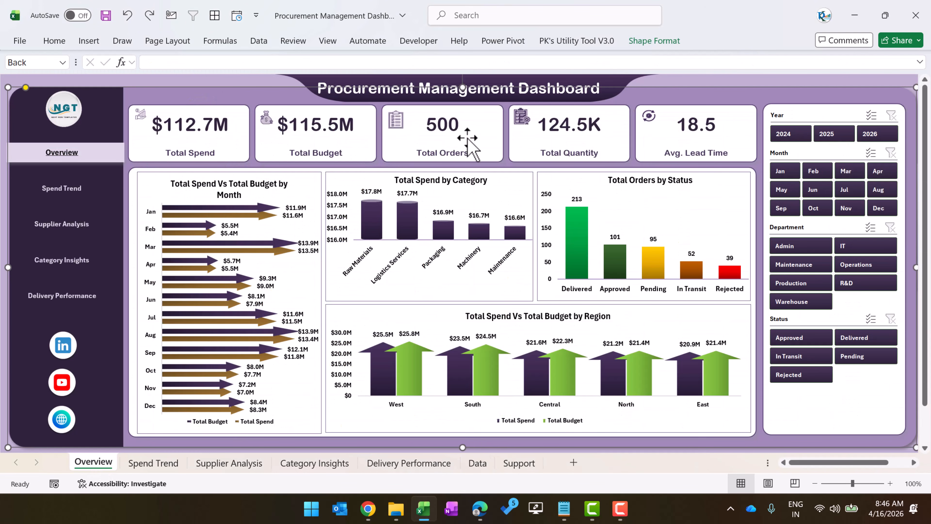
left_click(235, 81)
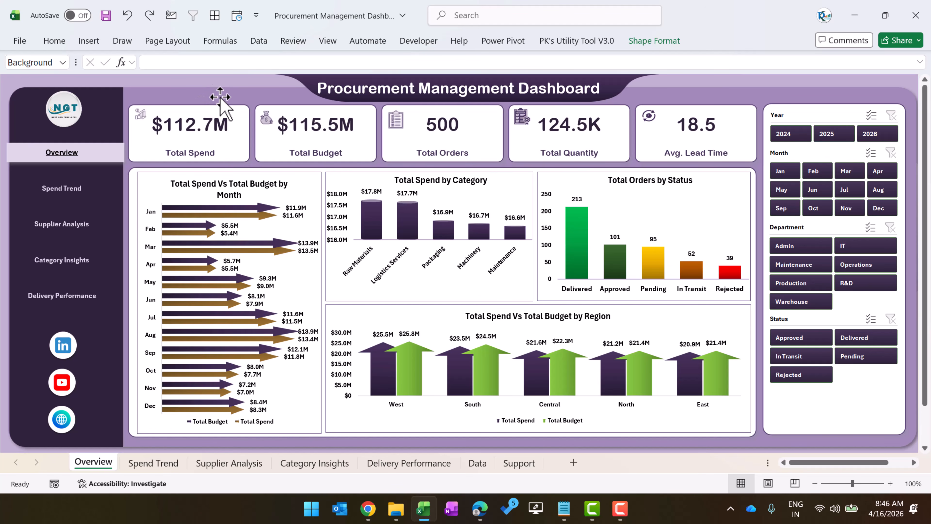
scroll(256, 99, "down", 3)
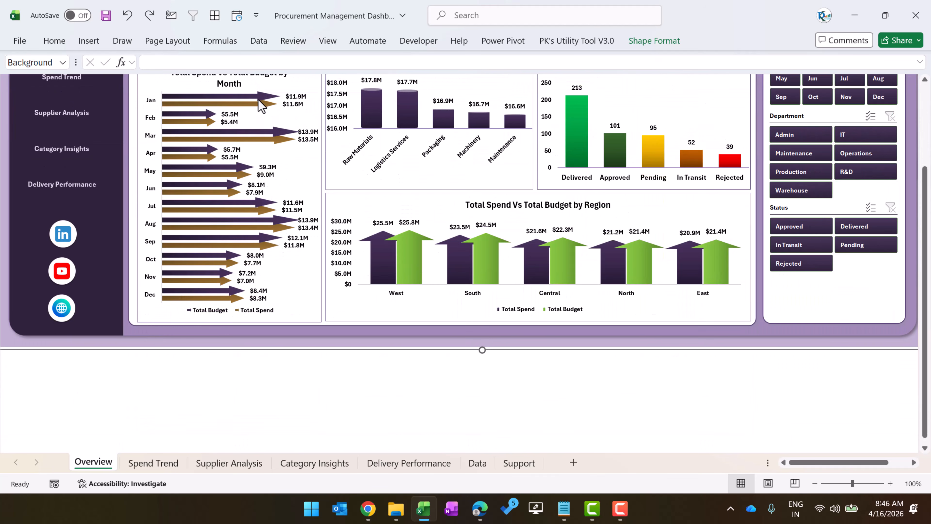
left_click_drag(160, 347, 324, 447)
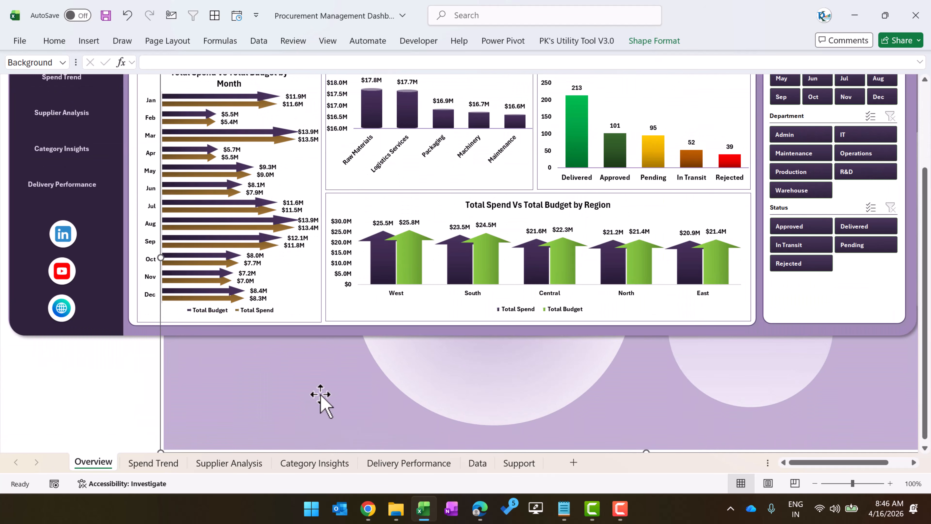
scroll(262, 370, "down", 5)
left_click_drag(346, 238, 376, 444)
scroll(333, 309, "down", 3)
left_click_drag(335, 144, 262, 374)
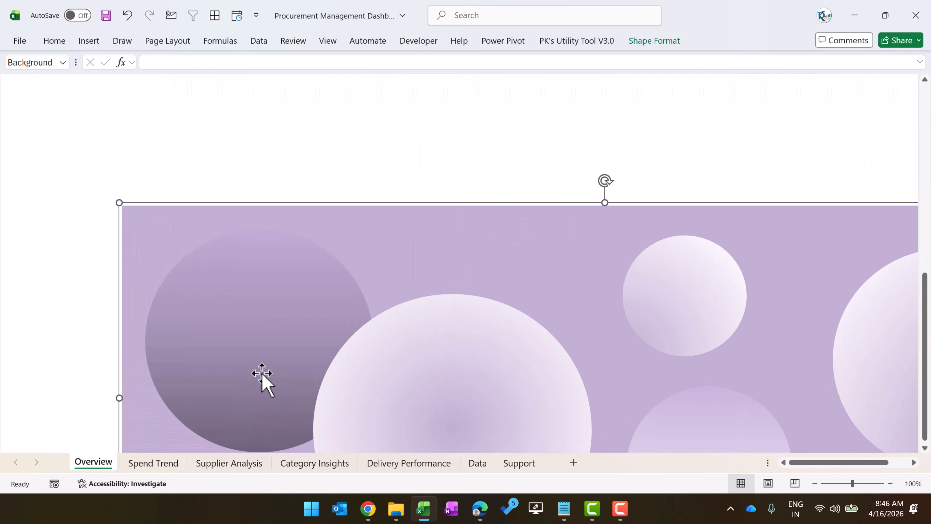
left_click(255, 338)
left_click_drag(239, 307, 280, 211)
- Undo all moves of the Background shape and go back to the dashboard's header
key("ctrl+z")
key("ctrl+z")
key("ctrl+z")
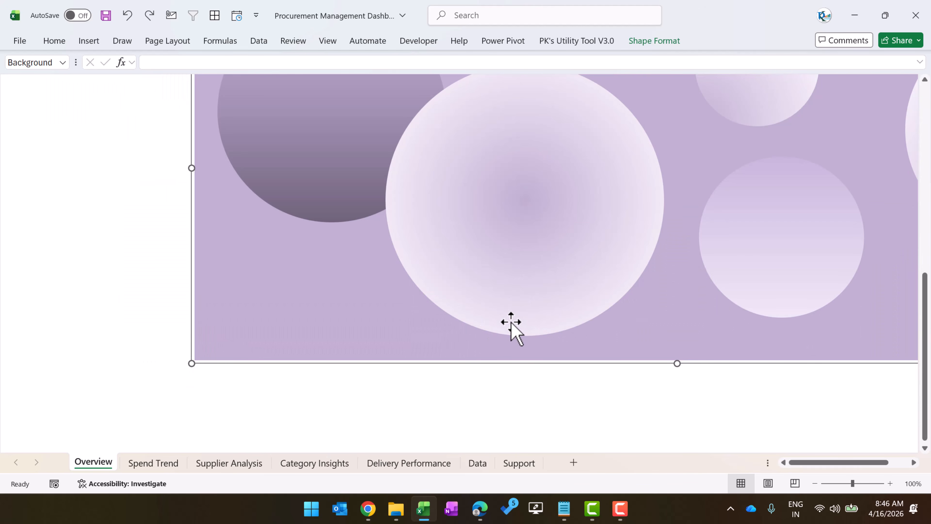
scroll(512, 324, "up", 3)
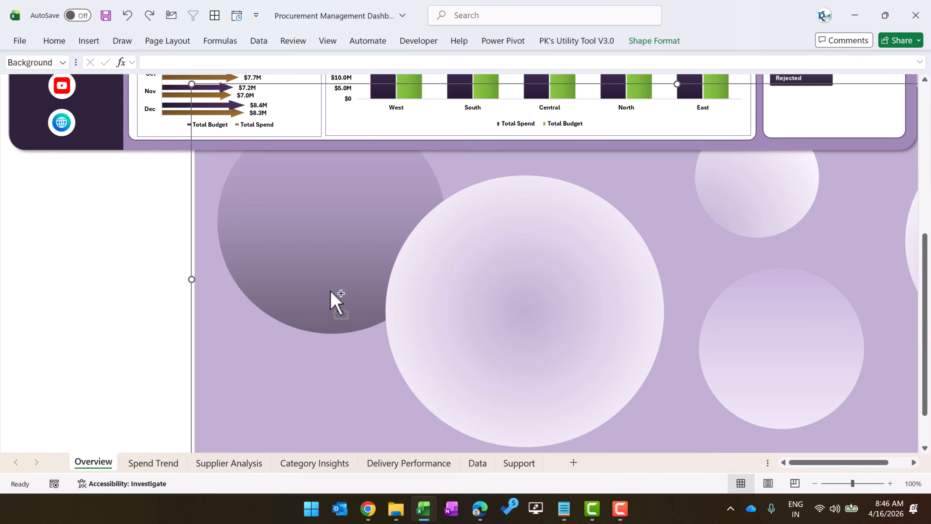
key("ctrl+z")
key("ctrl+z")
scroll(359, 318, "up", 9)
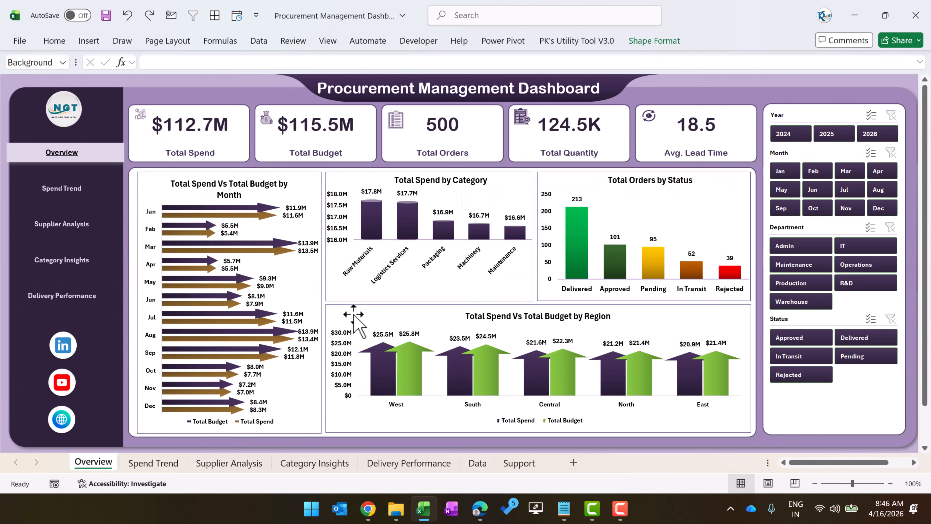
- Try moving the navigation panel over the charts and shifting the Overview highlight box, undoing each move
left_click(116, 100)
left_click_drag(117, 100, 237, 89)
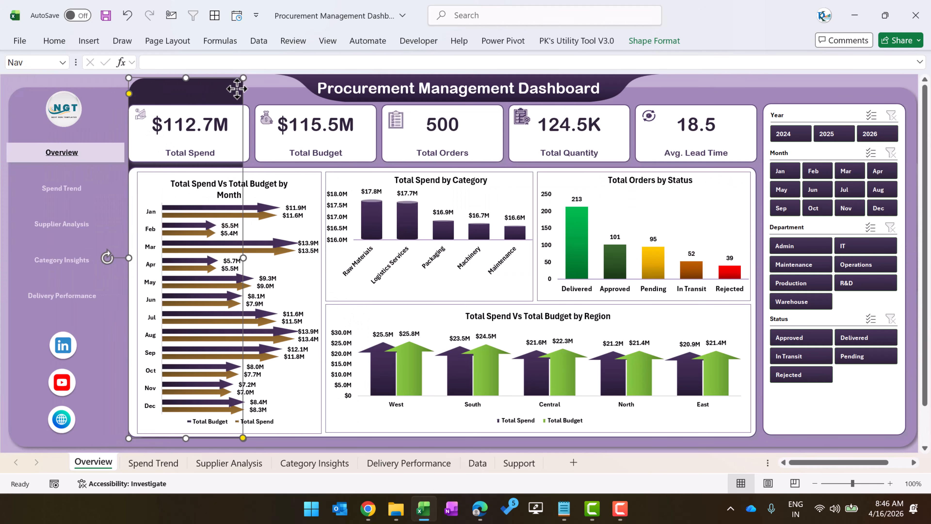
key("ctrl+z")
left_click(111, 160)
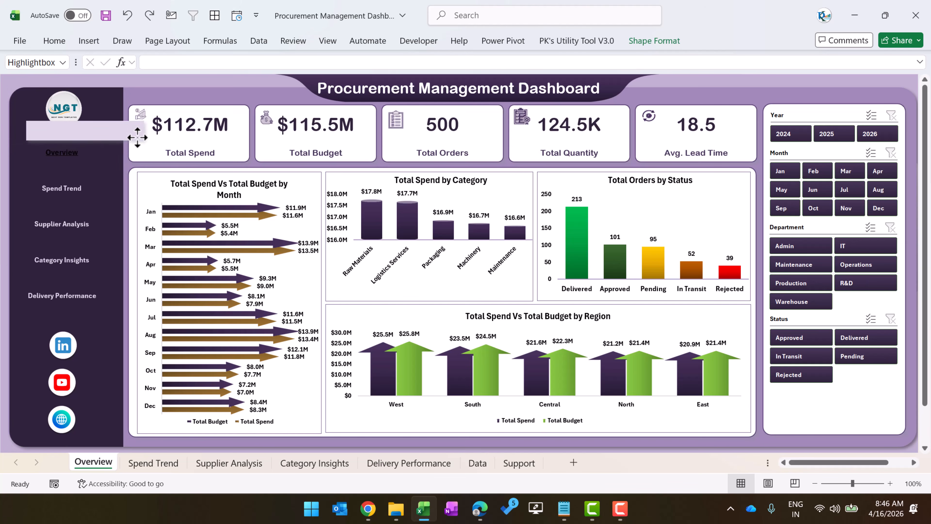
right_click(76, 157)
key("Escape")
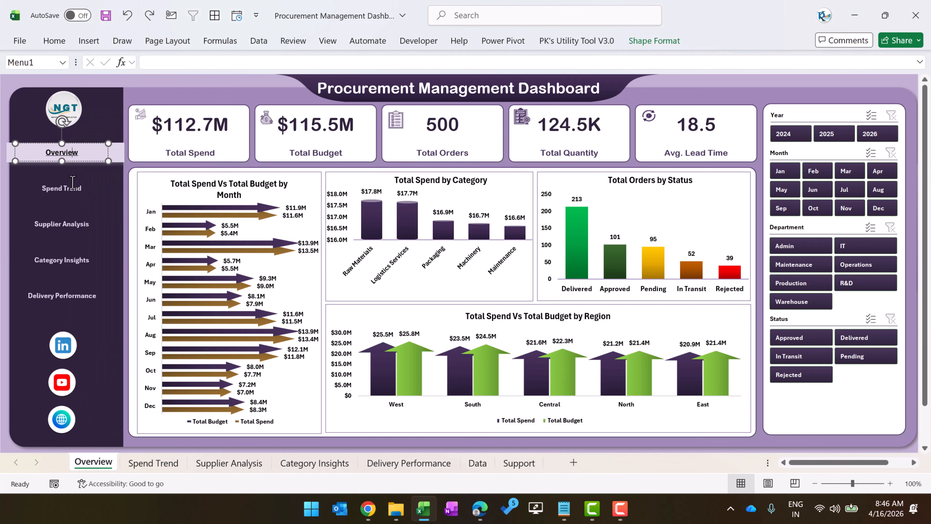
- Inspect the logo, the dashboard's back panel, the header box and the Total Spend card's icon as separate objects
left_click(82, 107)
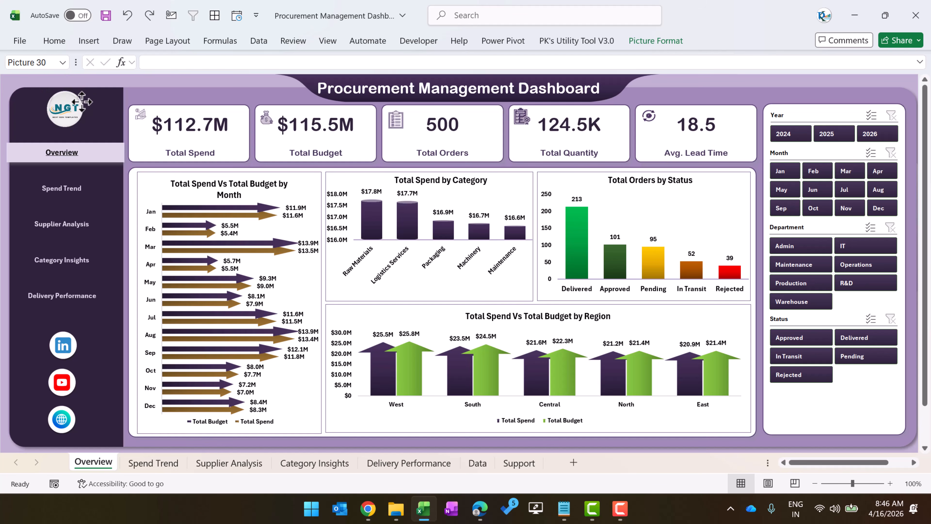
left_click(246, 97)
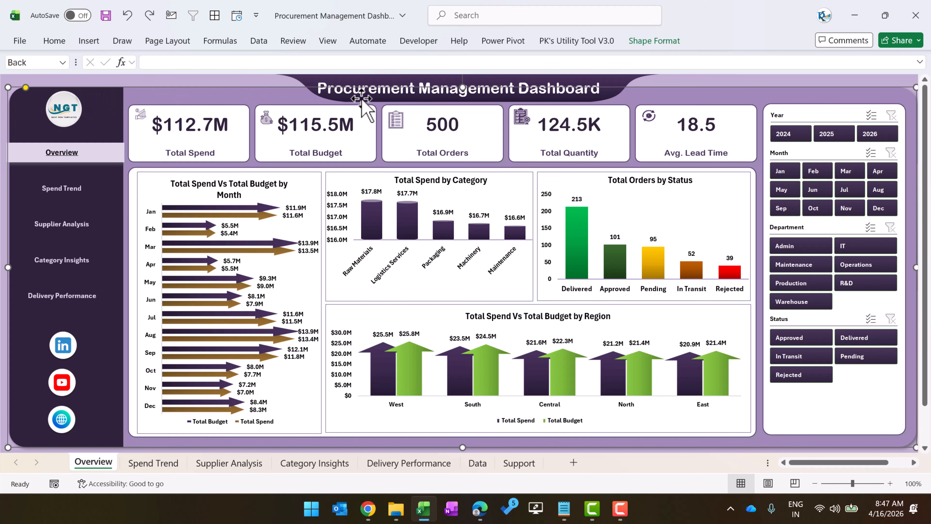
left_click(301, 78)
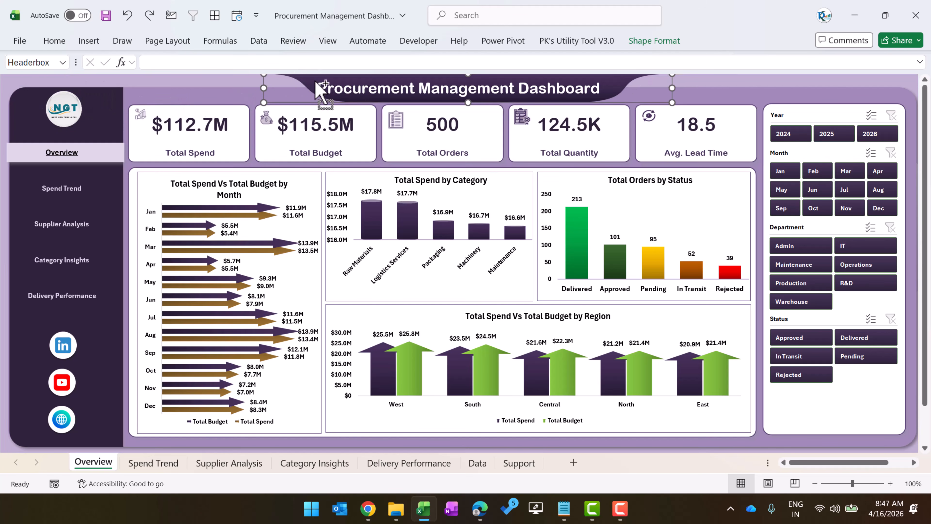
mouse_move(240, 106)
left_mouse_down()
mouse_move(247, 99)
mouse_move(240, 106)
left_mouse_up()
left_click(148, 109)
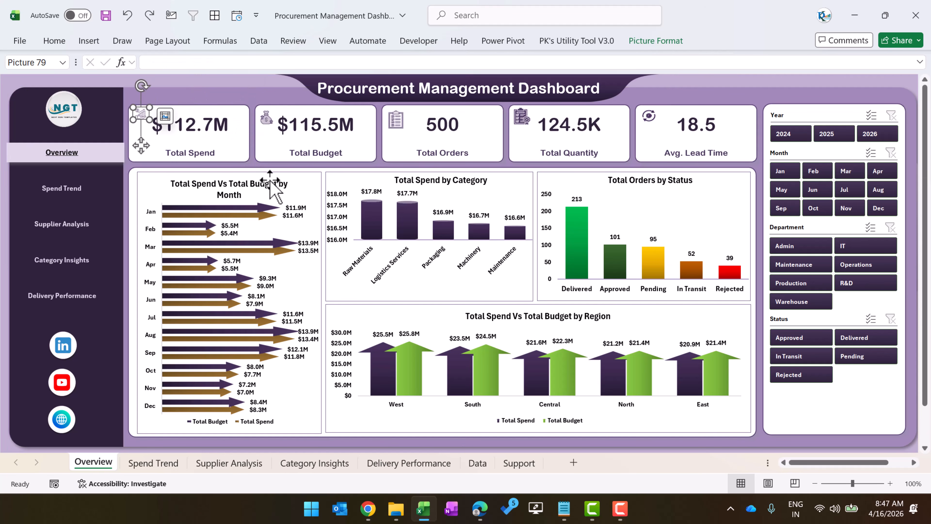
- Try moving the box behind the Total Spend Vs Total Budget by Month chart up over the cards, and undo it
left_click(297, 182)
left_click_drag(298, 182, 341, 89)
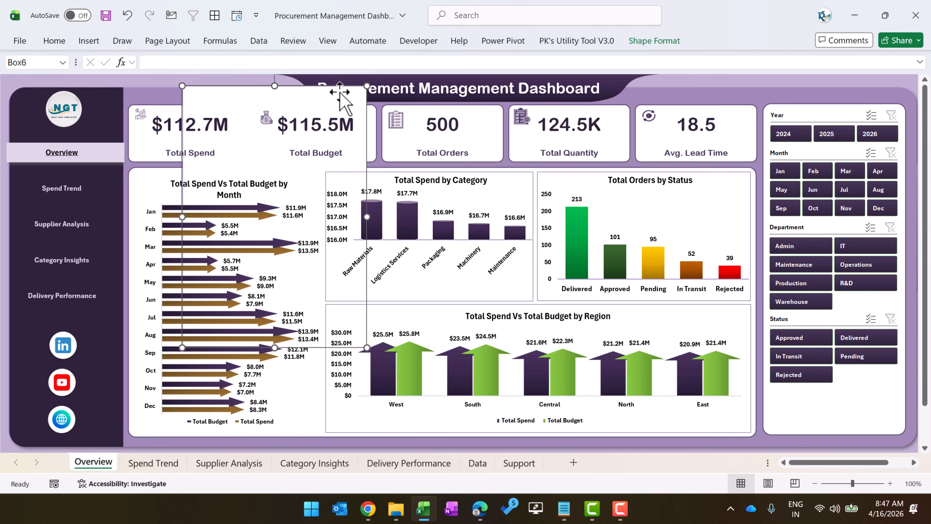
key("ctrl+z")
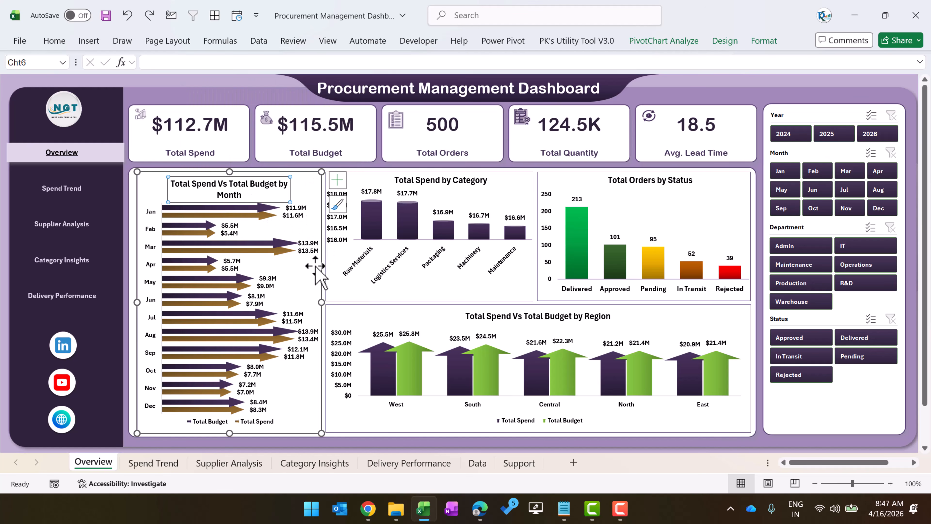
left_click(317, 371)
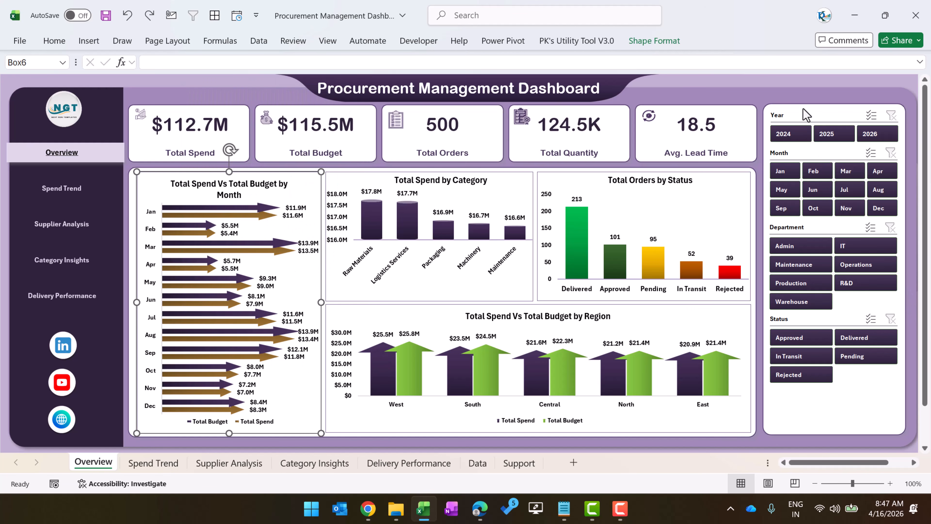
- Try moving the white box behind the slicers away from them, undo the move and select an empty cell beside the dashboard
left_click(781, 105)
left_click_drag(781, 106, 843, 95)
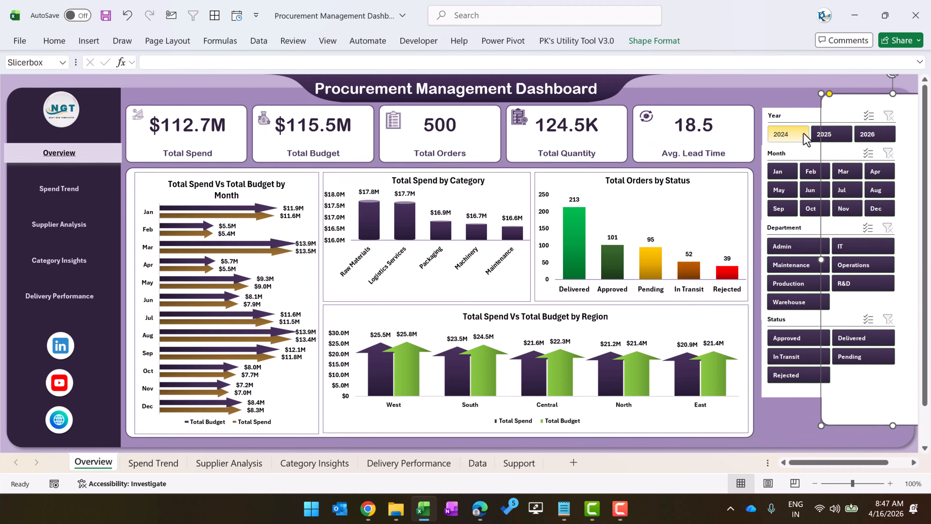
scroll(803, 137, "right", 3)
left_click(683, 108)
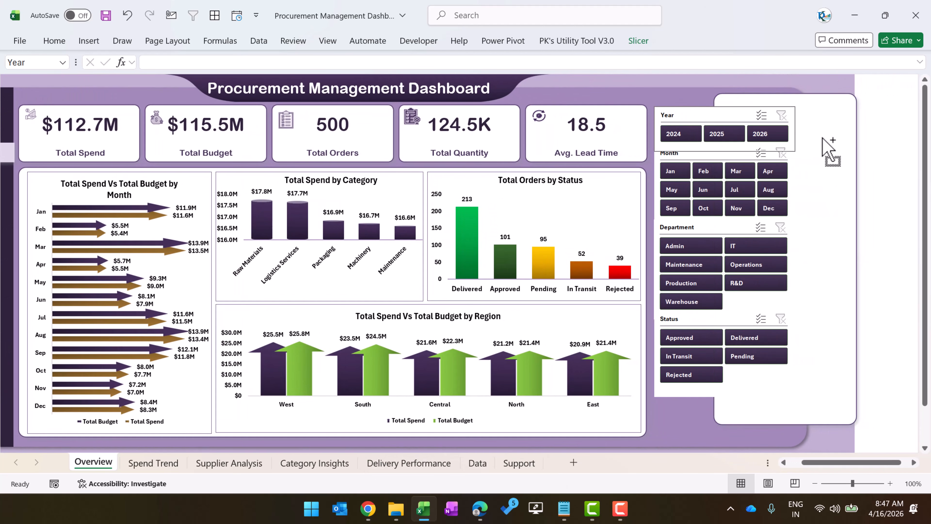
key("ctrl+z")
left_click(846, 149)
left_click(872, 157)
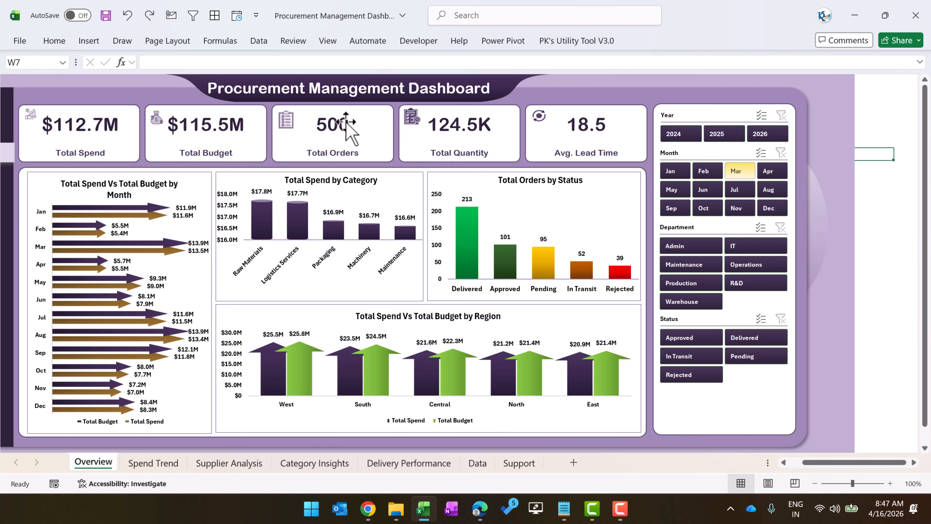
- Draw a rounded rectangle in the empty sheet area beside the dashboard
left_click(92, 46)
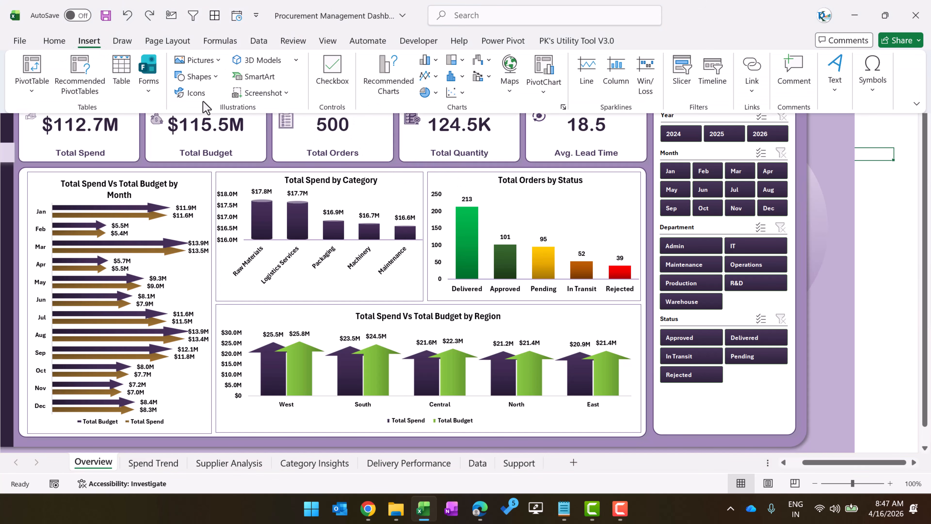
left_click(200, 77)
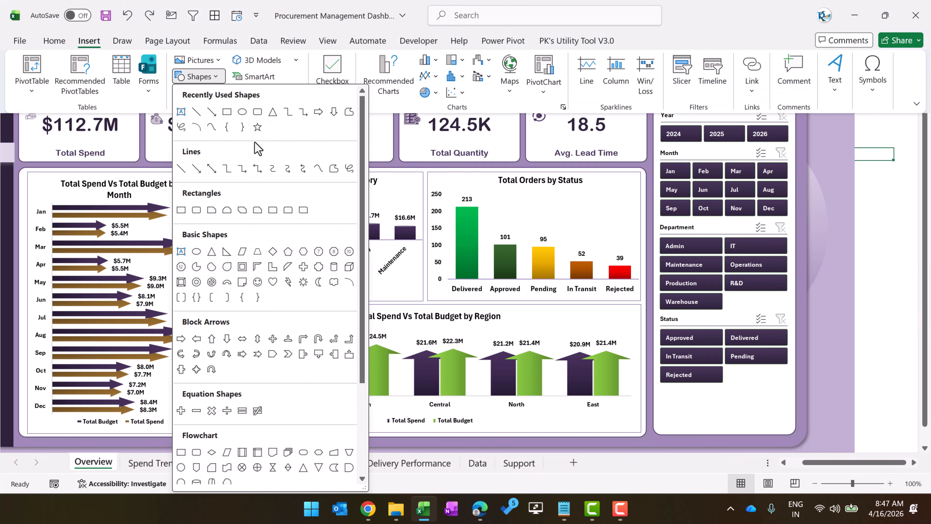
left_click(197, 215)
scroll(869, 270, "right", 10)
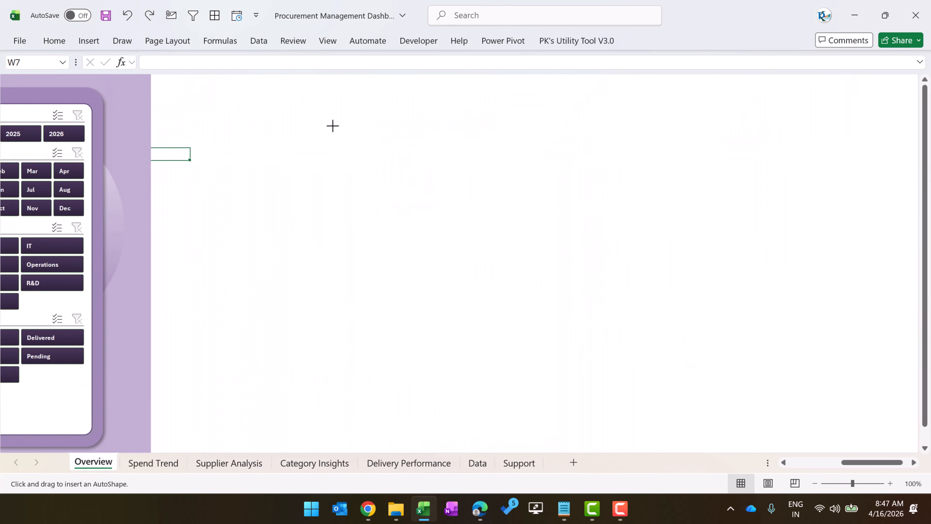
left_click_drag(332, 126, 560, 203)
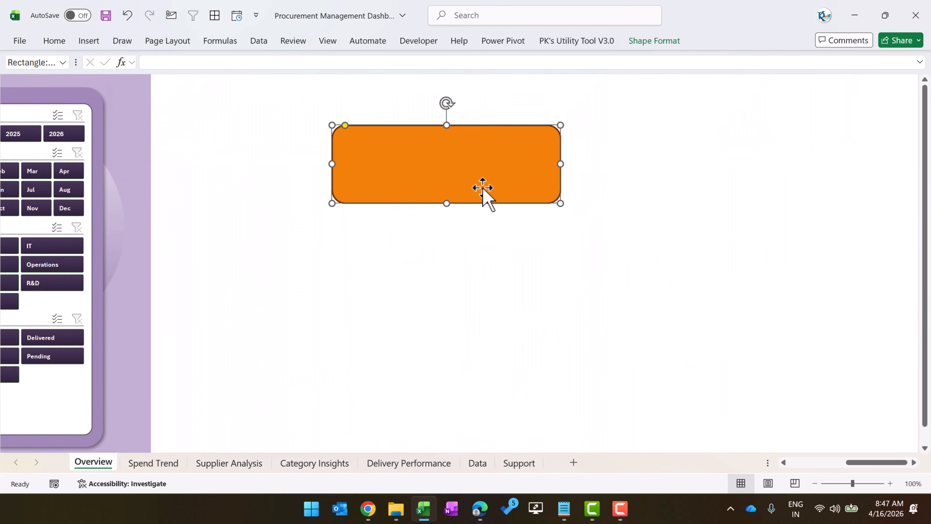
mouse_move(484, 191)
left_mouse_down()
mouse_move(482, 162)
mouse_move(484, 181)
left_mouse_up()
- Compare the new rounded rectangle with the dashboard's boxes and delete it
scroll(425, 248, "left", 10)
scroll(295, 198, "left", 5)
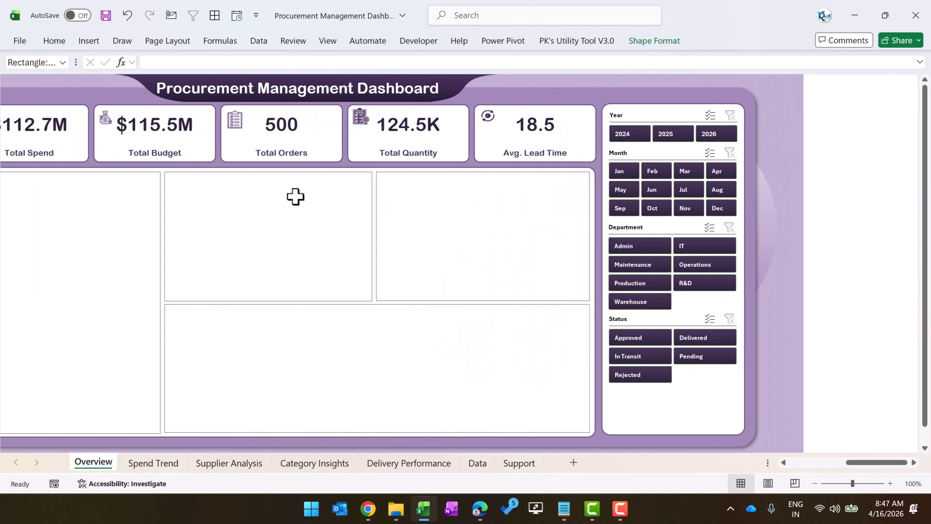
scroll(363, 170, "right", 15)
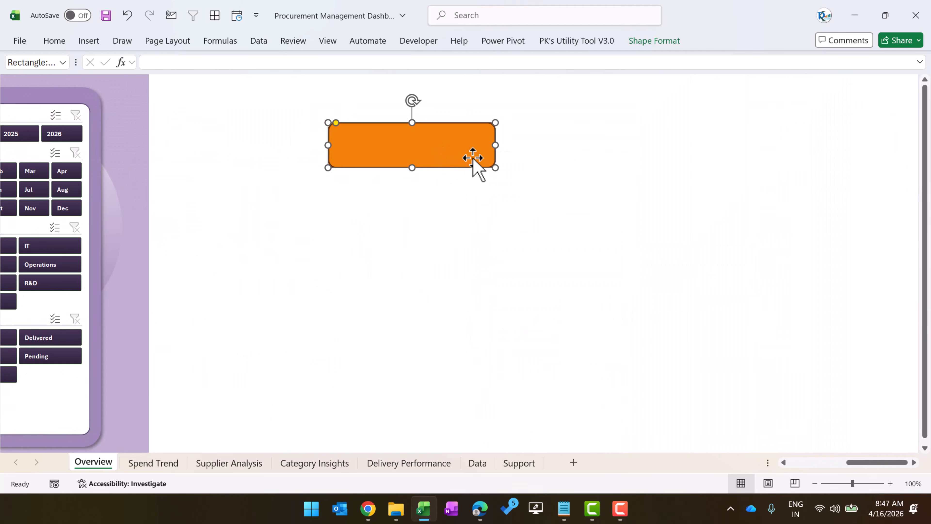
key("Delete")
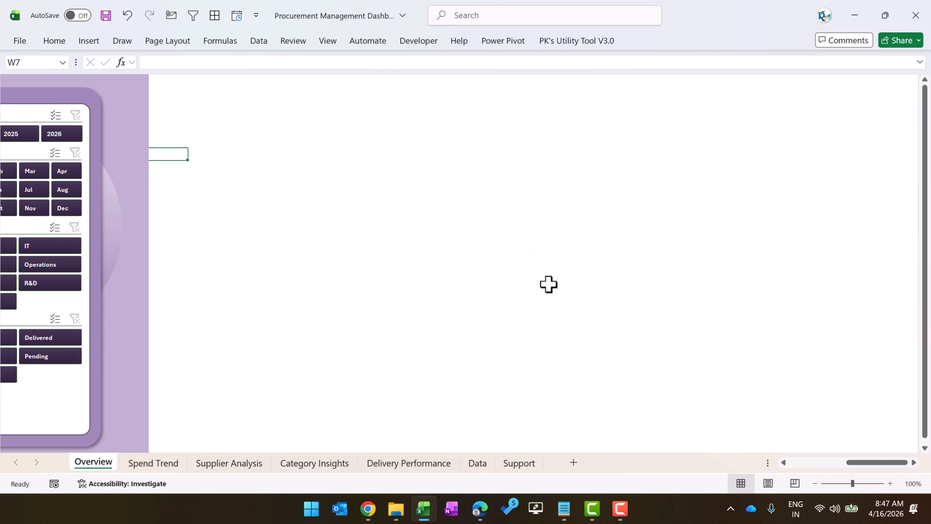
- On the Data sheet, select the whole table from the PO ID header in A3 through its last record
left_click(478, 463)
left_click(403, 203)
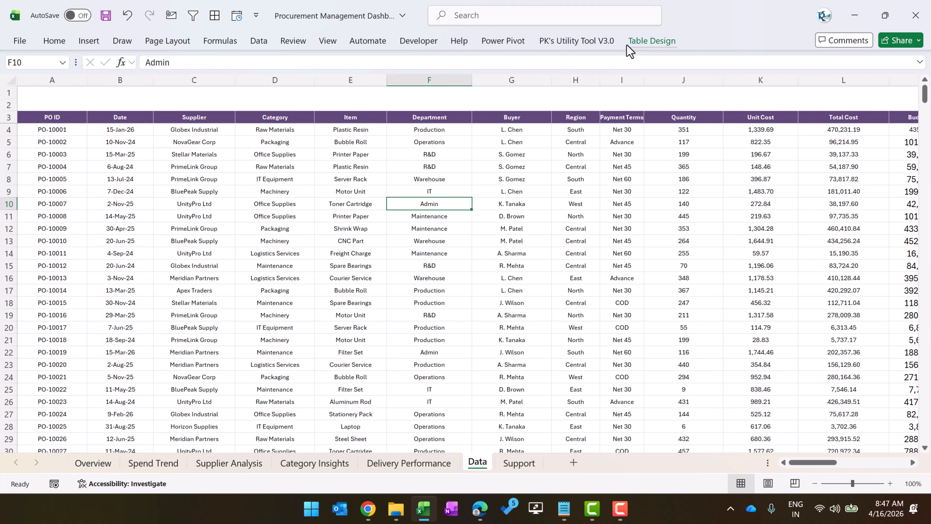
left_click(239, 178)
left_click(320, 164)
left_click(106, 125)
key("Left")
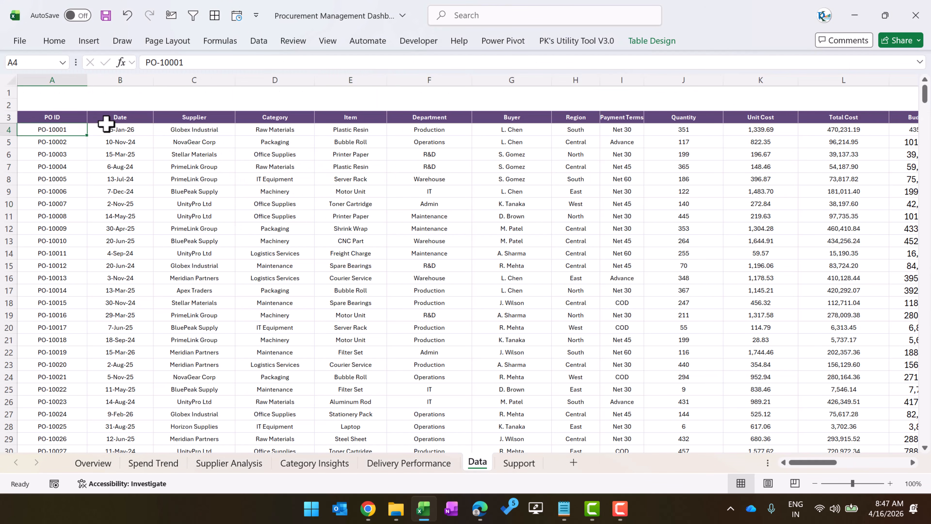
key("Up")
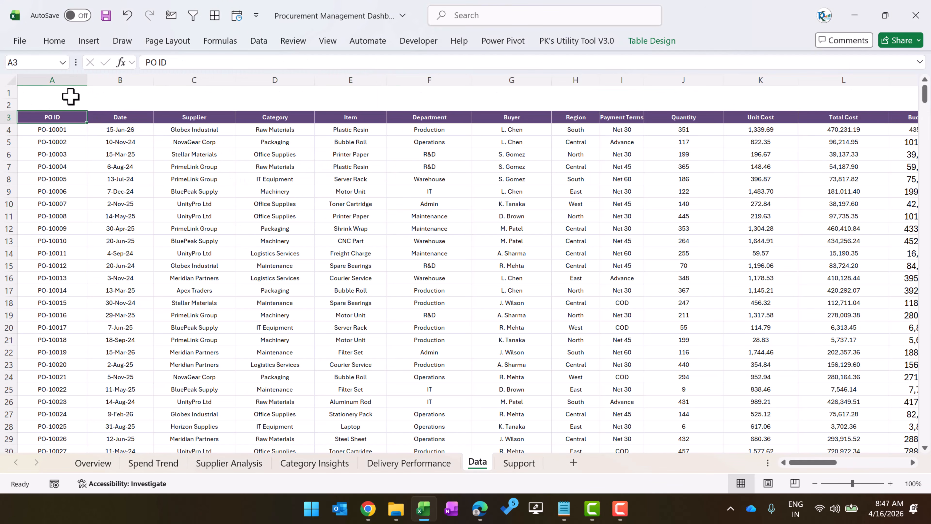
key("ctrl+shift+End")
- Look up the command for turning the selected range into a table, leave it unused and clear the selection
left_click(89, 40)
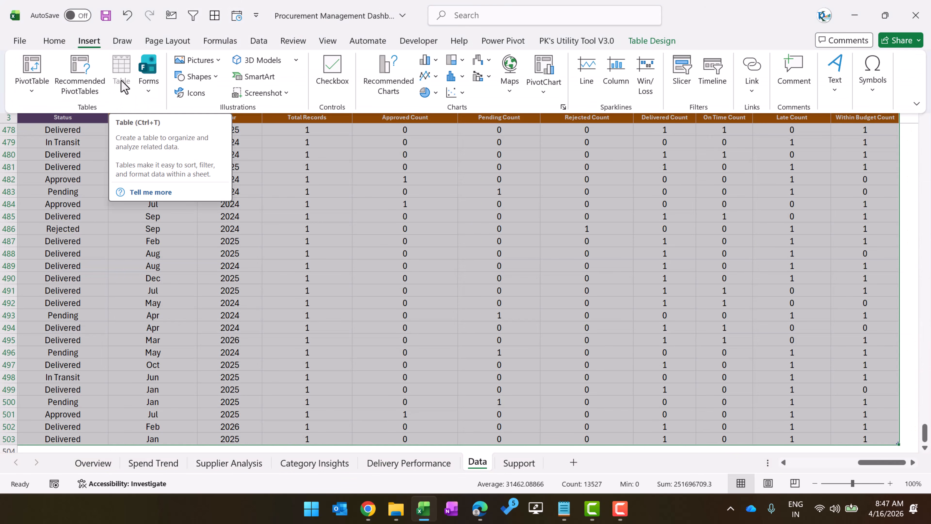
key("Escape")
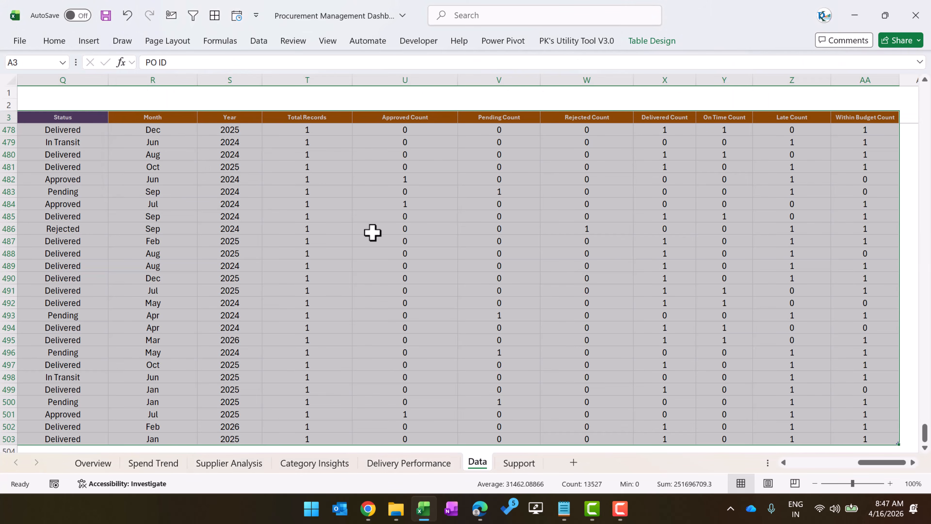
left_click(378, 231)
- Summarize the Data table with a PivotTable placed on a new worksheet
left_click(318, 183)
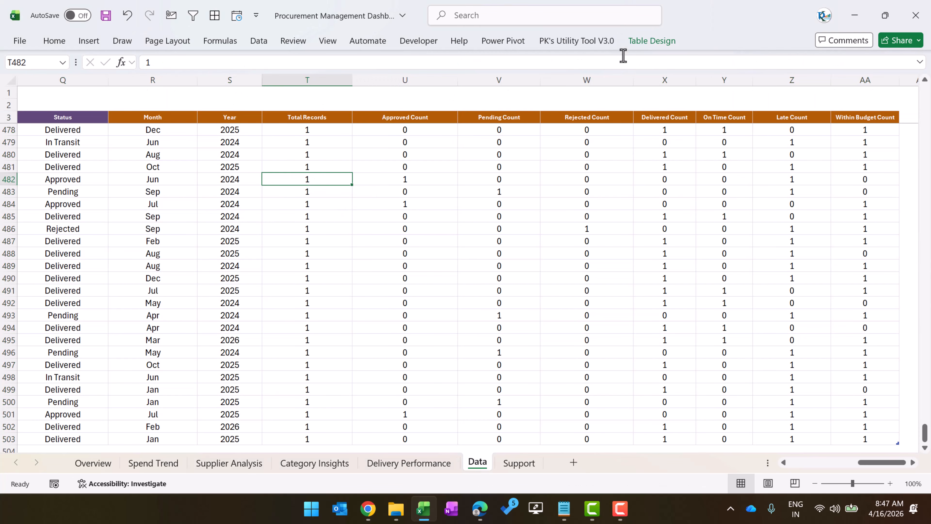
left_click(652, 40)
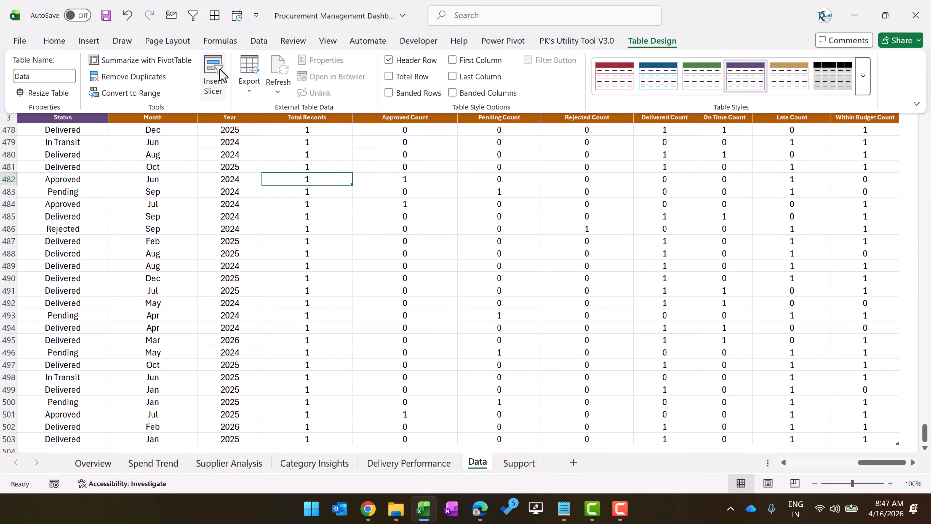
left_click(172, 60)
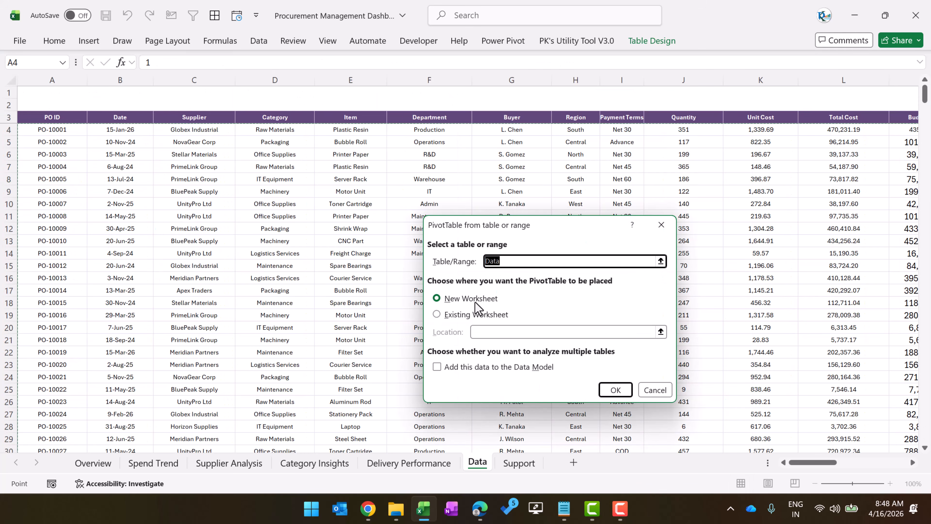
left_click(616, 389)
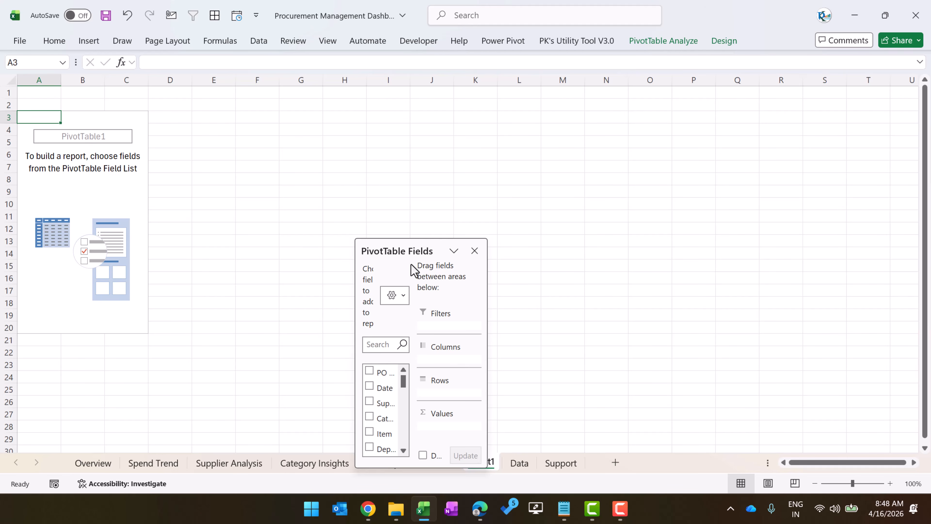
- Reposition and enlarge the PivotTable field list, and add PO ID to the pivot's values
left_click_drag(411, 254, 415, 116)
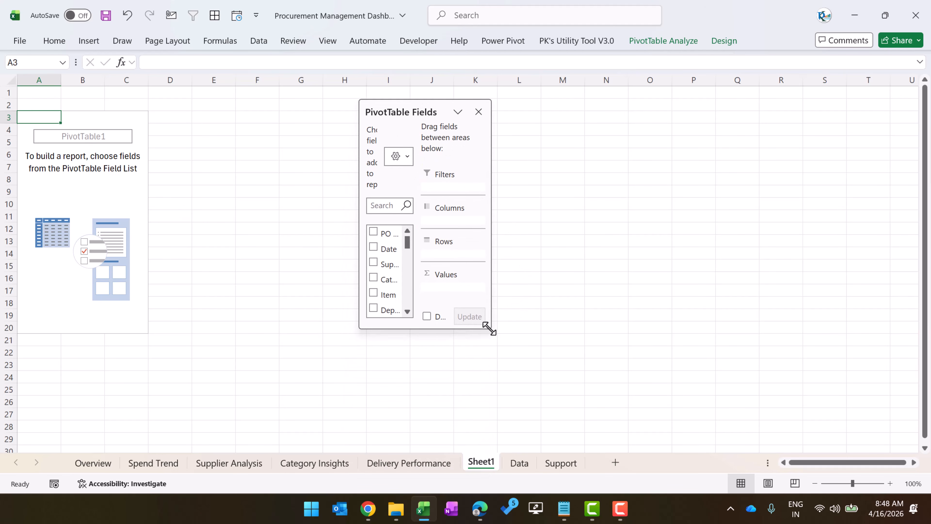
left_click_drag(488, 327, 799, 408)
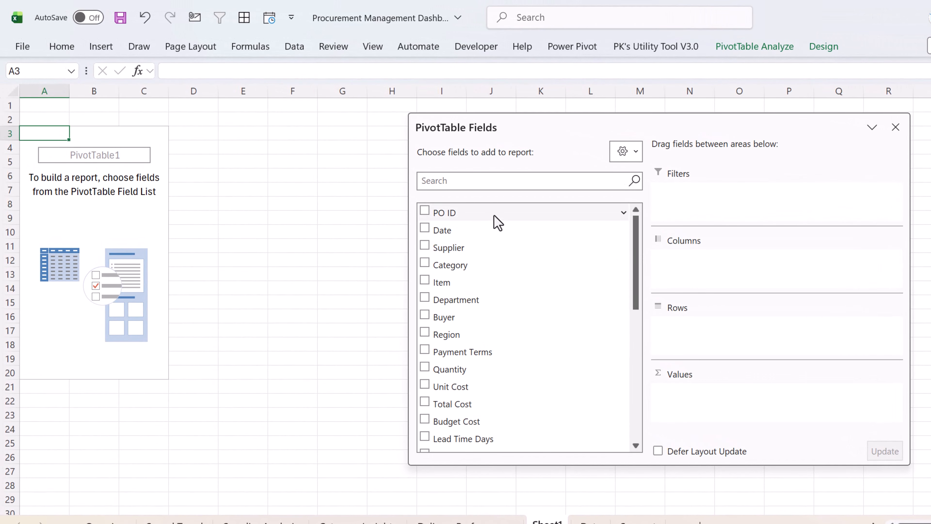
left_click_drag(457, 217, 726, 401)
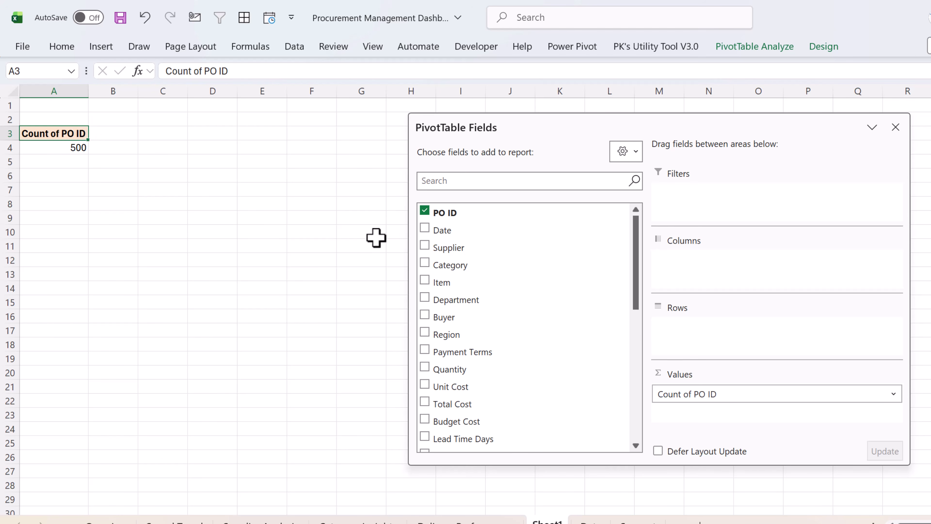
- Set the PO ID value field to be summarized by Count
left_click(894, 396)
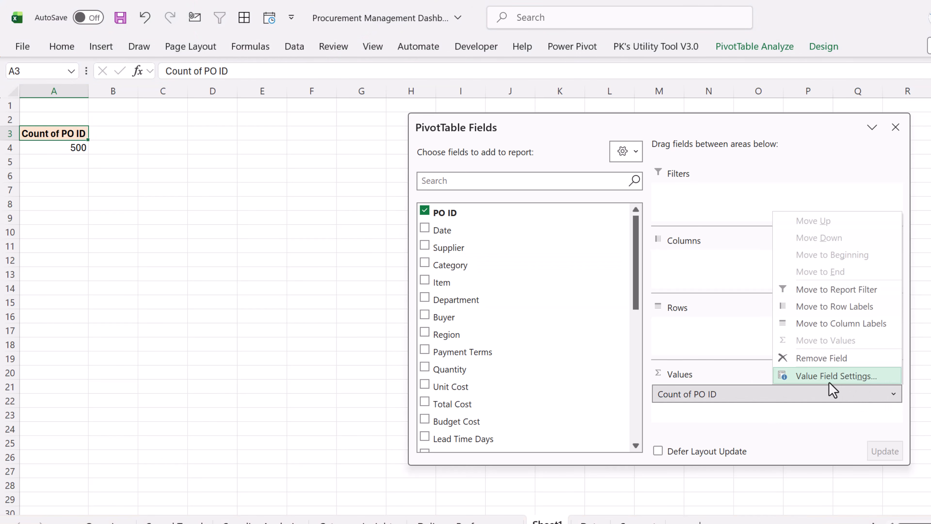
left_click(825, 376)
left_click(523, 352)
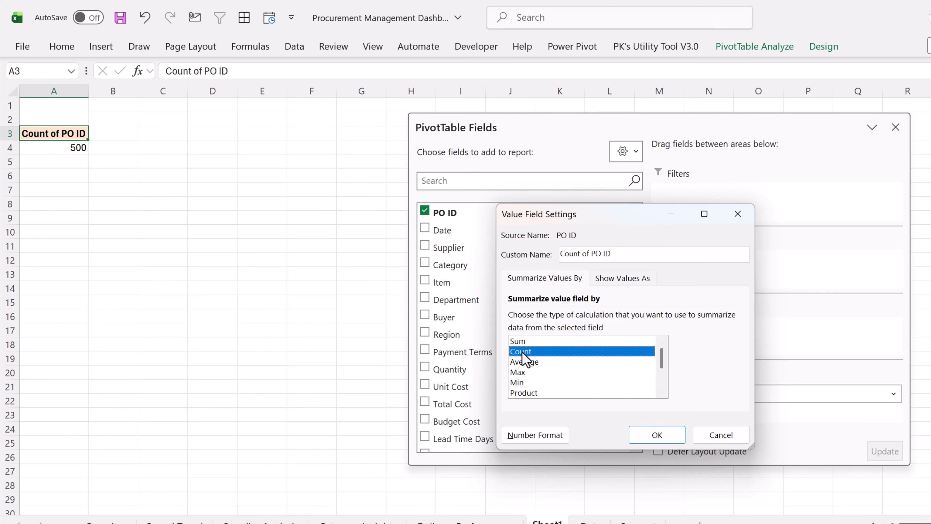
left_click(648, 435)
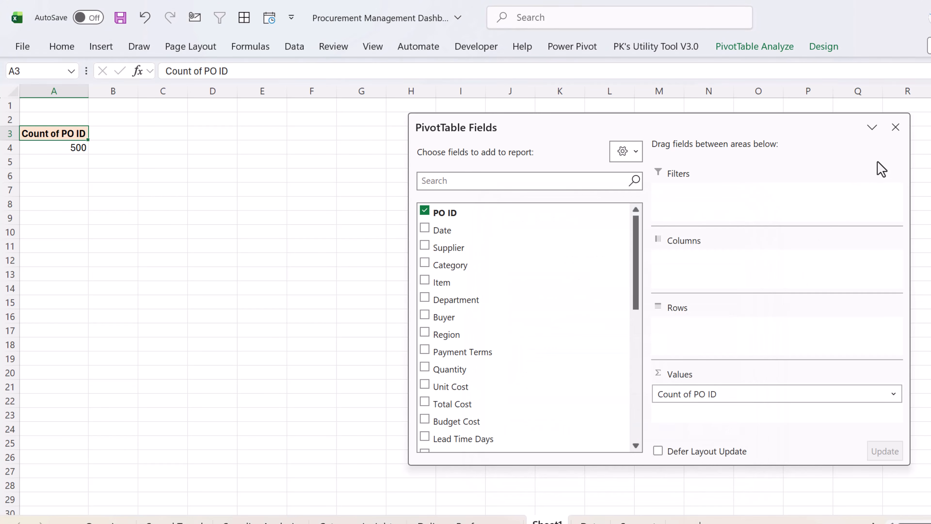
- Close the PivotTable field list and rename the pivot's value header in A3 to "Total Orders"
left_click(895, 127)
left_click(73, 153)
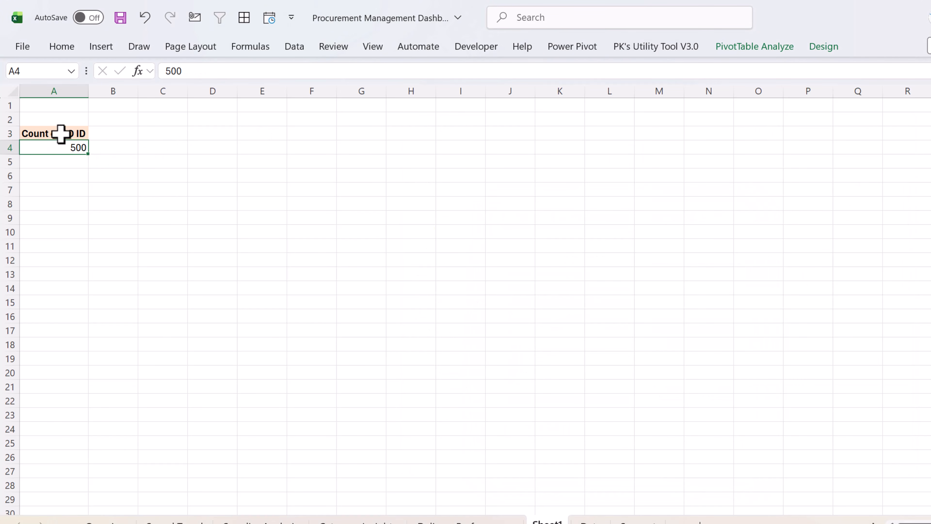
left_click(58, 134)
type("Total")
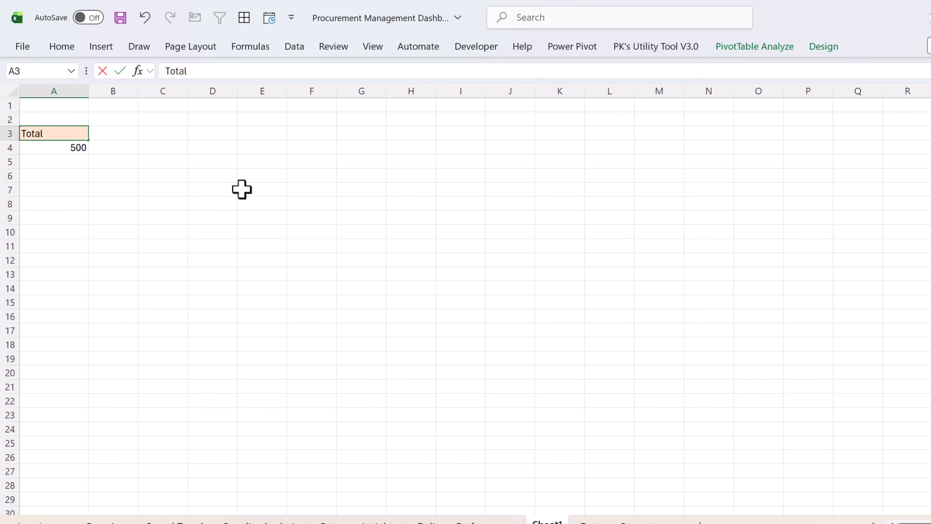
type(" Orders")
key("Return")
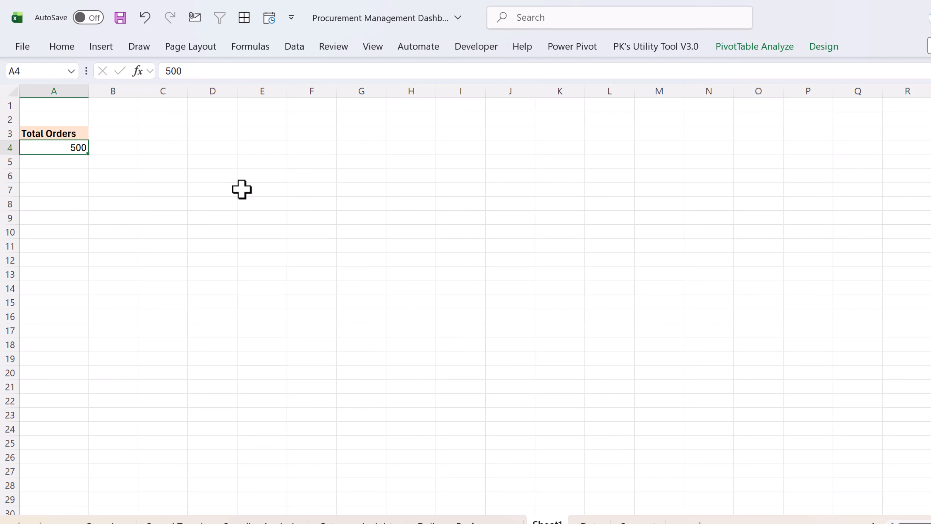
- Copy the Total Orders PivotTable and paste the duplicate at cell D3
left_click_drag(55, 124, 60, 143)
left_click(213, 134)
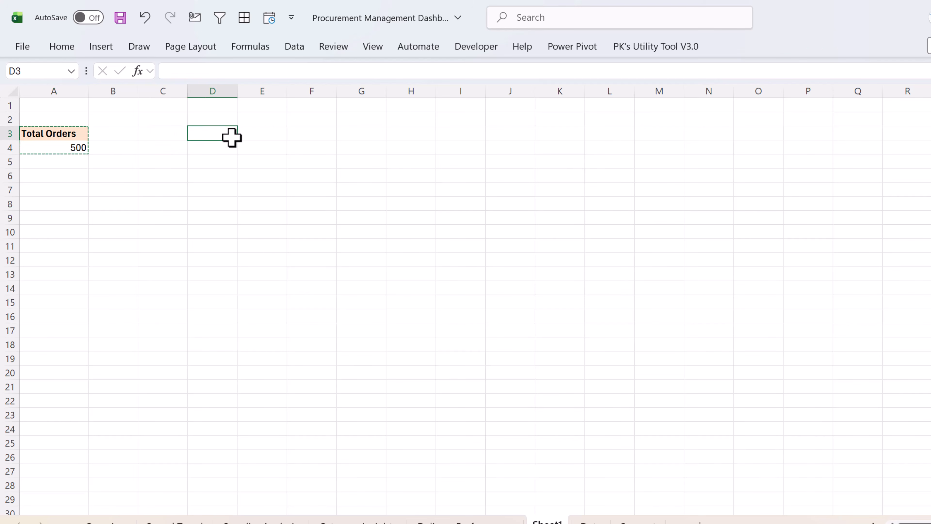
key("ctrl+v")
- Replace Total Orders with Sum of Total Cost in the copied PivotTable's values and close its field list
left_click(219, 149)
right_click(219, 151)
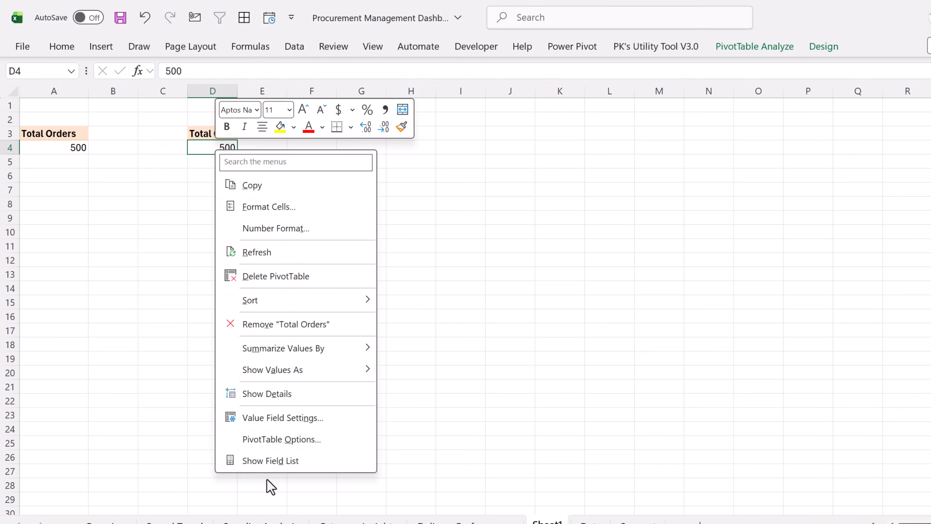
left_click(268, 460)
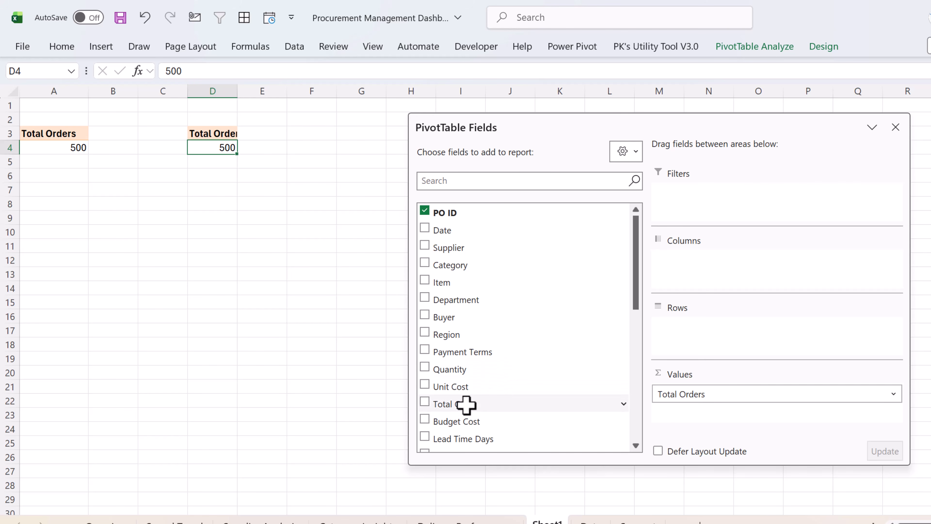
left_click_drag(692, 399, 726, 414)
left_click(895, 127)
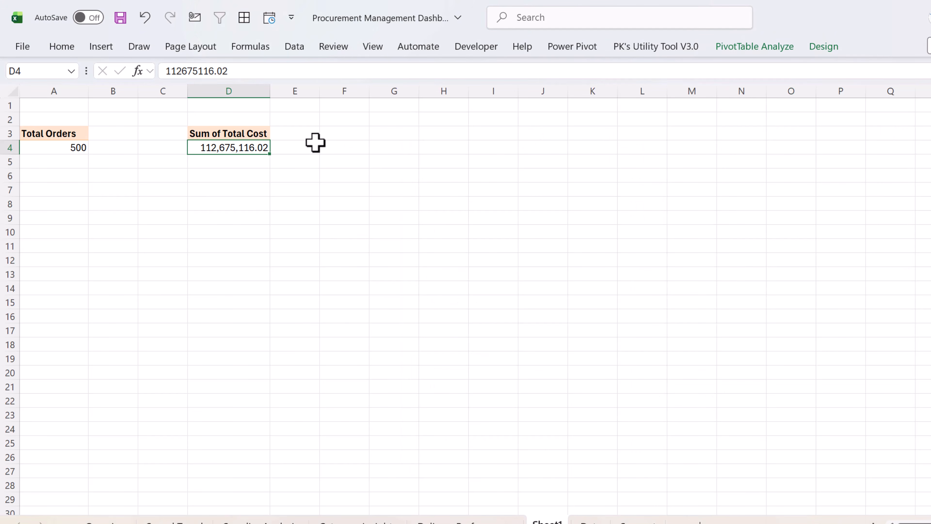
left_click(293, 189)
left_click(257, 134)
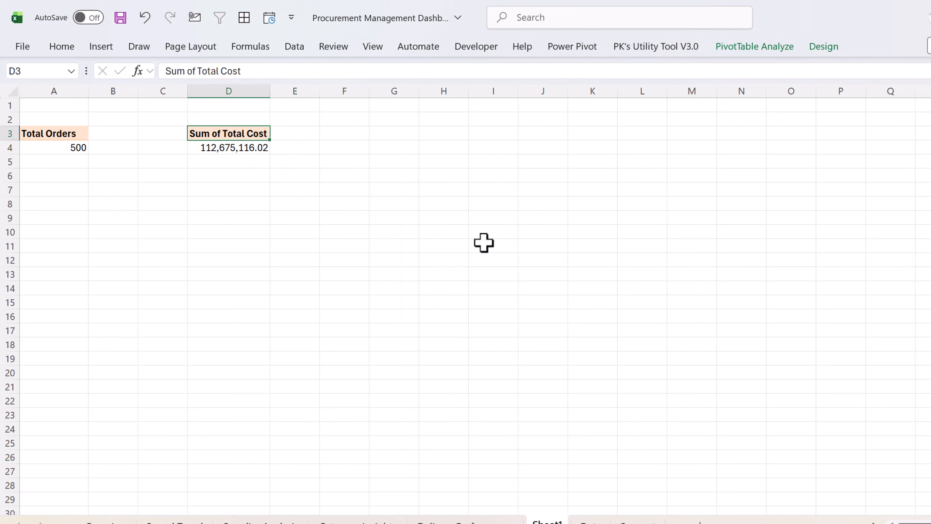
left_click(476, 242)
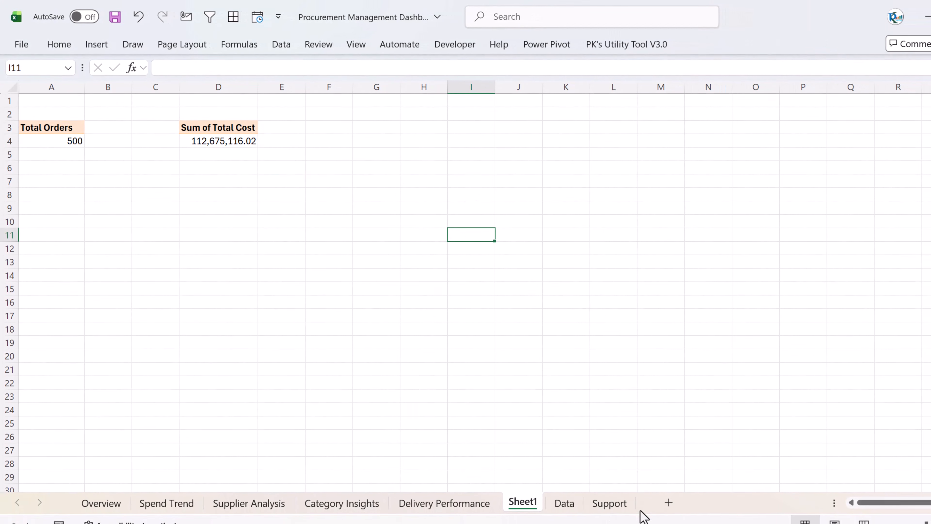
- On a new worksheet, draw a large rounded rectangle about 5.68 by 12.3 inches with tightened corners, starting near columns A–B in row 2
left_click(667, 503)
left_click(371, 246)
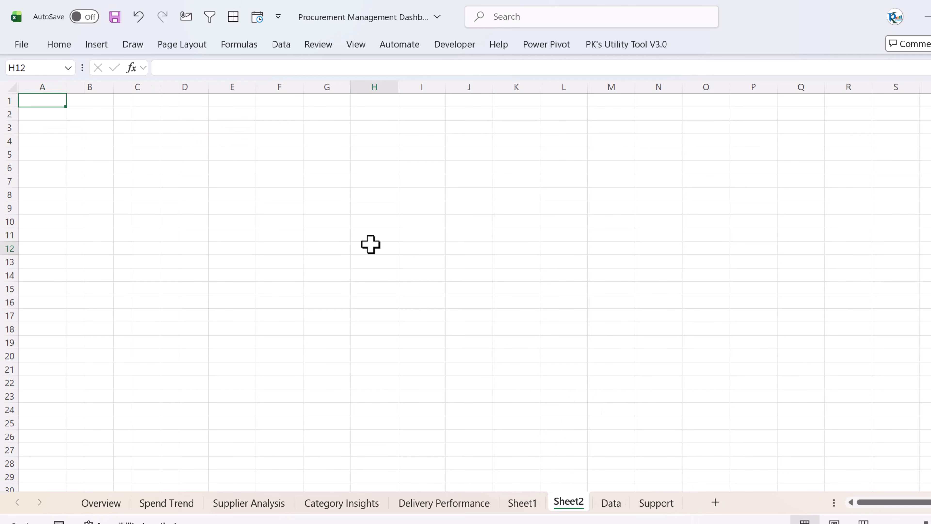
left_click(97, 44)
left_click(154, 102)
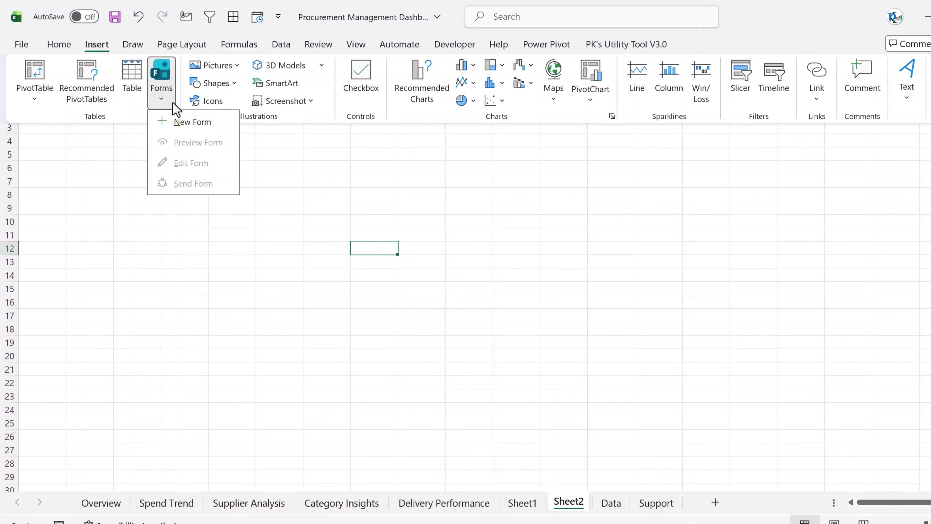
left_click(232, 88)
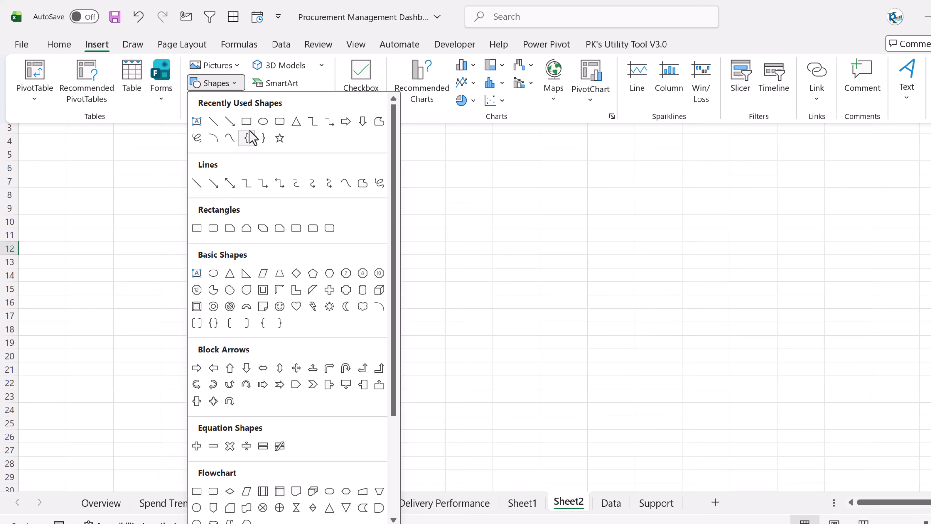
left_click(279, 121)
left_click_drag(92, 110, 909, 487)
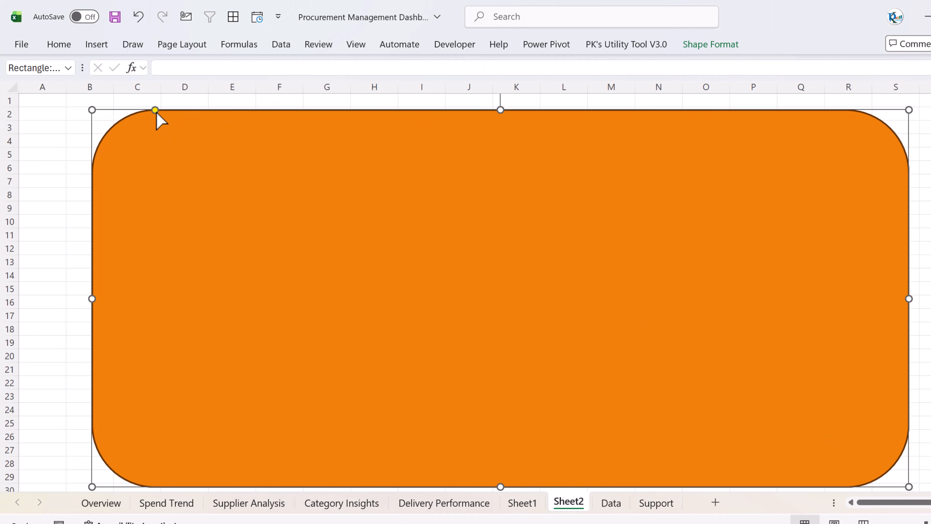
left_click_drag(155, 110, 109, 110)
left_click_drag(294, 229, 258, 226)
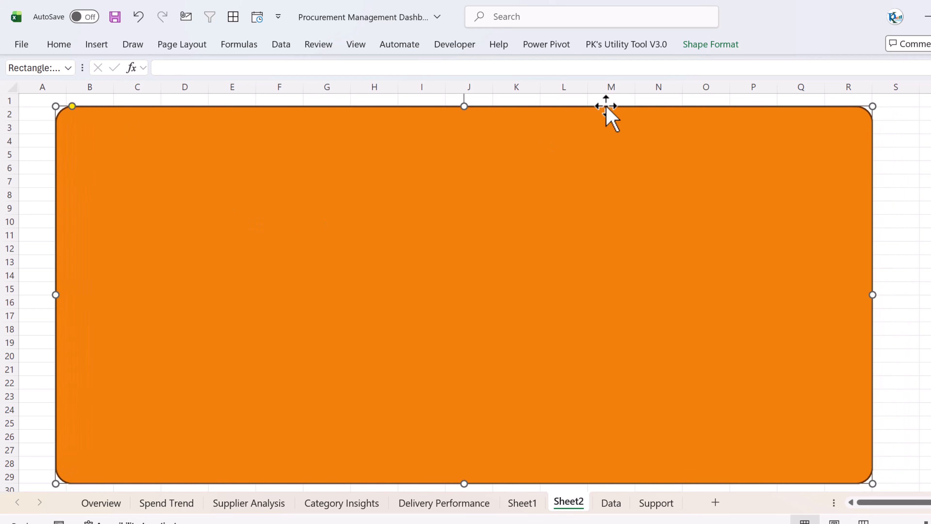
- Fill the large rounded rectangle with the lightest purple theme color and deselect it
left_click(708, 50)
left_click(422, 68)
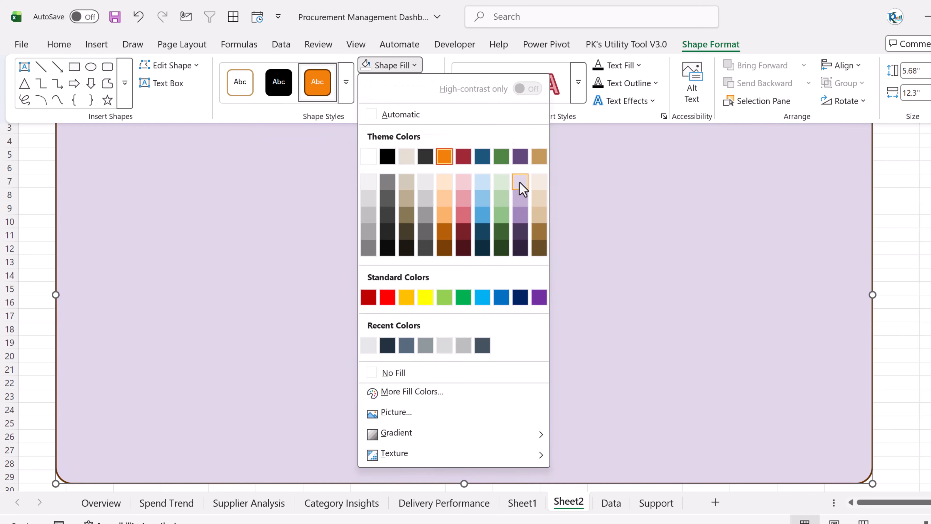
left_click(519, 184)
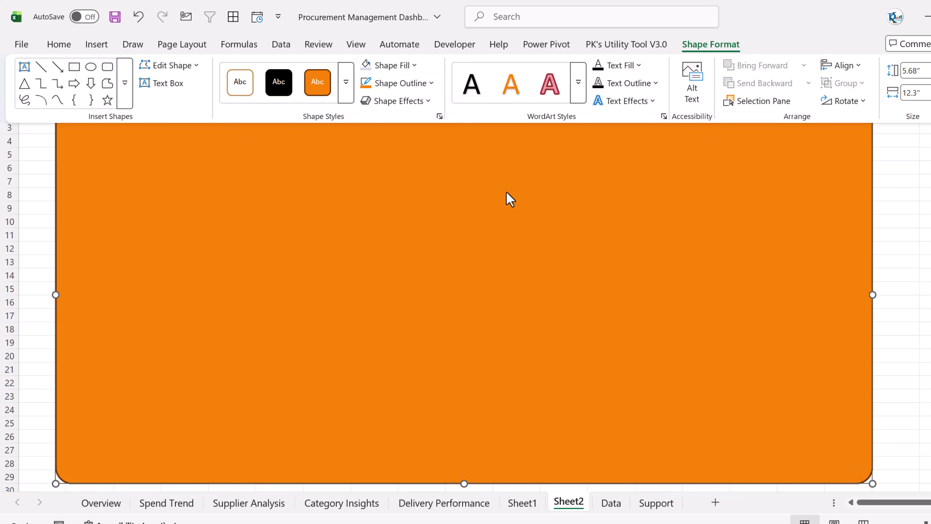
left_click(913, 195)
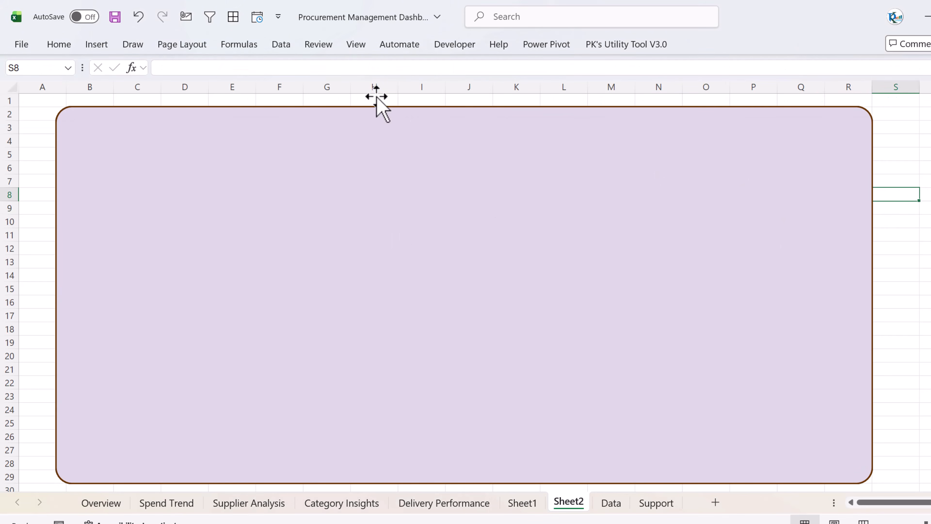
- Draw a small rounded rectangle card about 0.96 by 2.17 inches in the upper-left area of the purple background shape
left_click(99, 46)
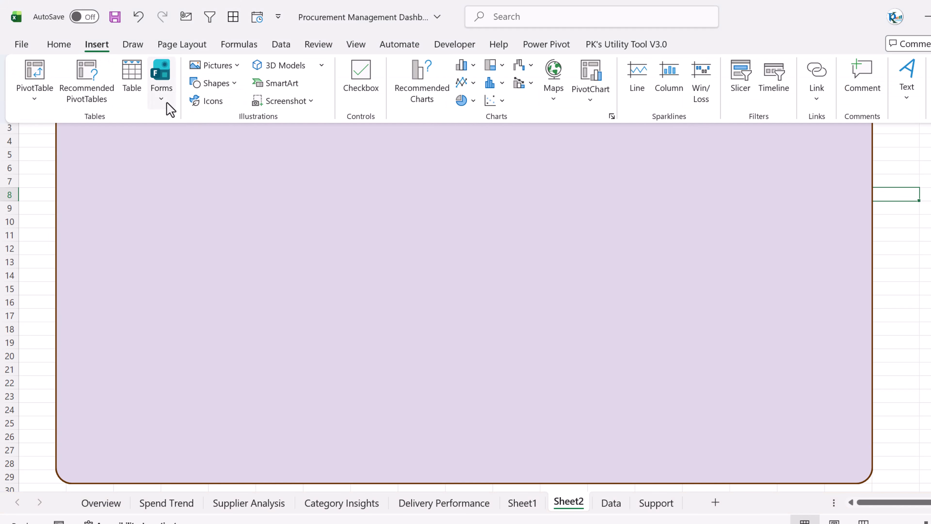
left_click(223, 84)
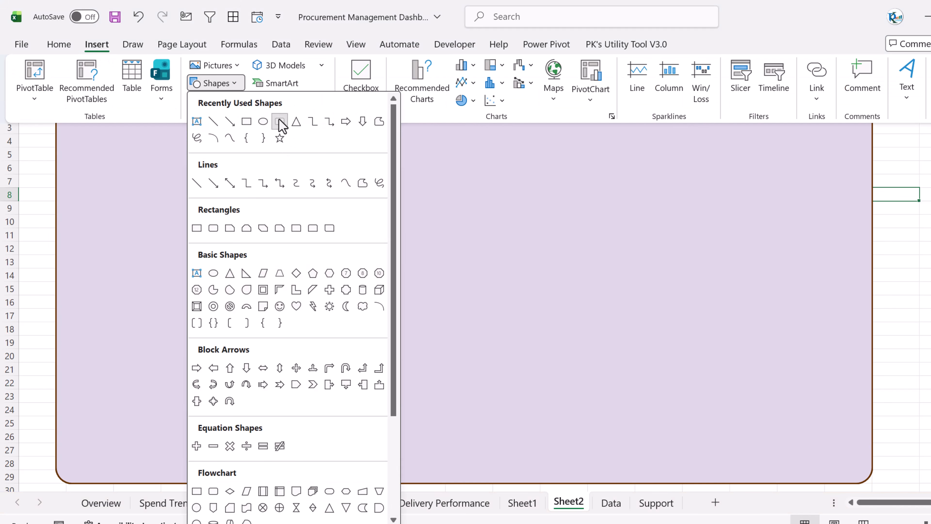
left_click(280, 122)
mouse_move(103, 138)
left_mouse_down()
mouse_move(237, 176)
mouse_move(247, 201)
left_mouse_up()
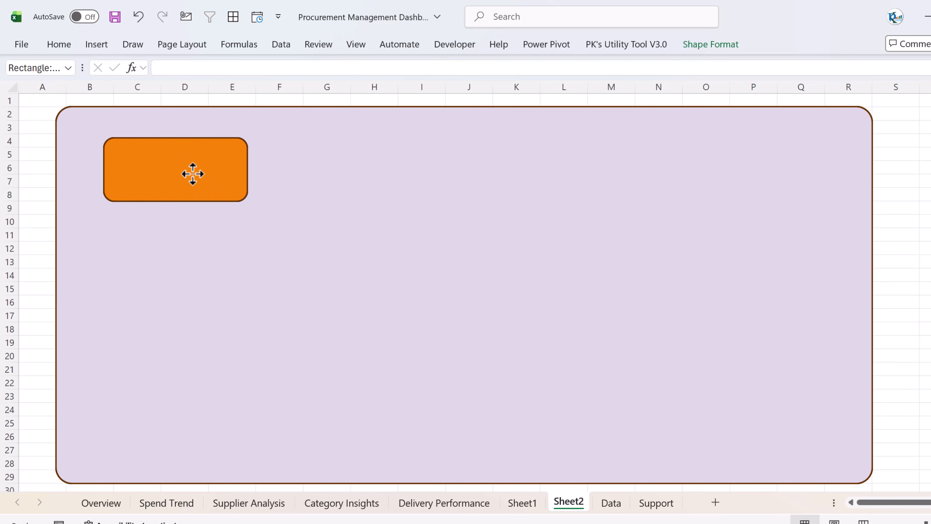
- Format the small card with a white fill and a thin outline in the purple theme color
left_click(712, 45)
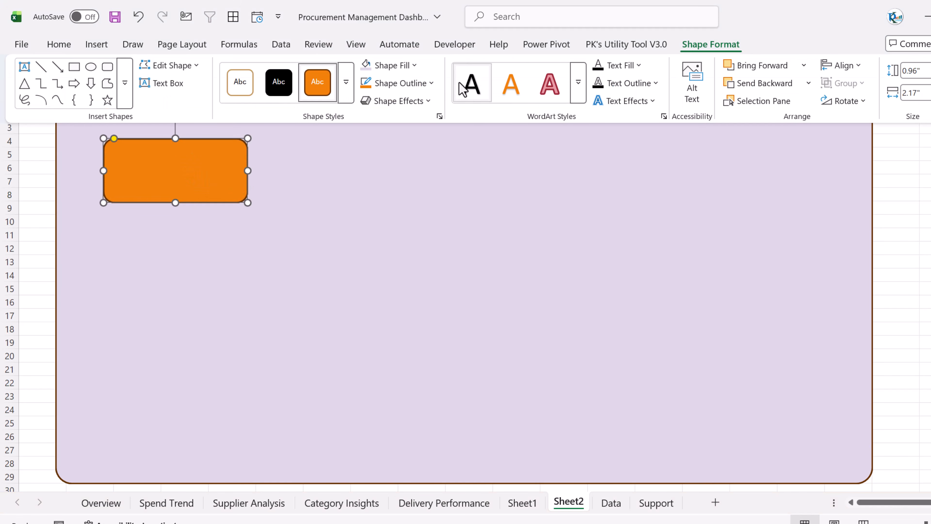
left_click(410, 67)
left_click(374, 156)
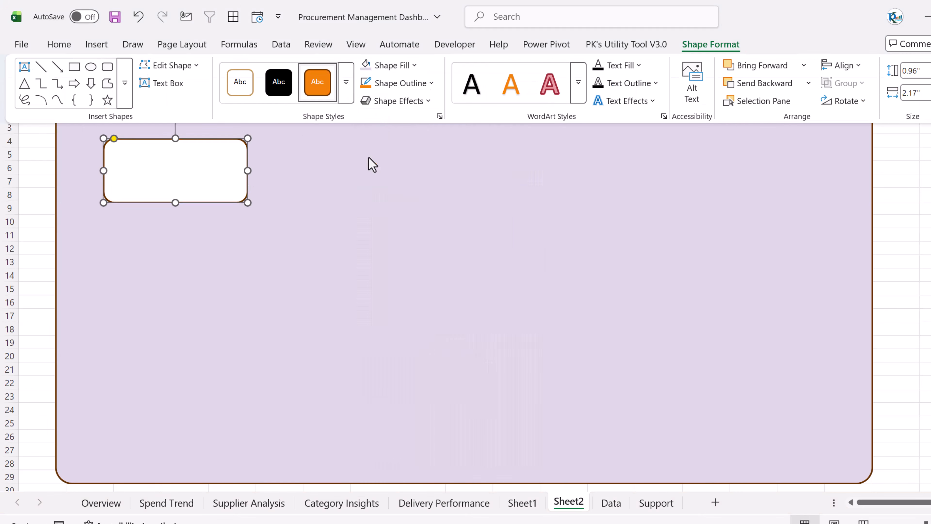
left_click(401, 83)
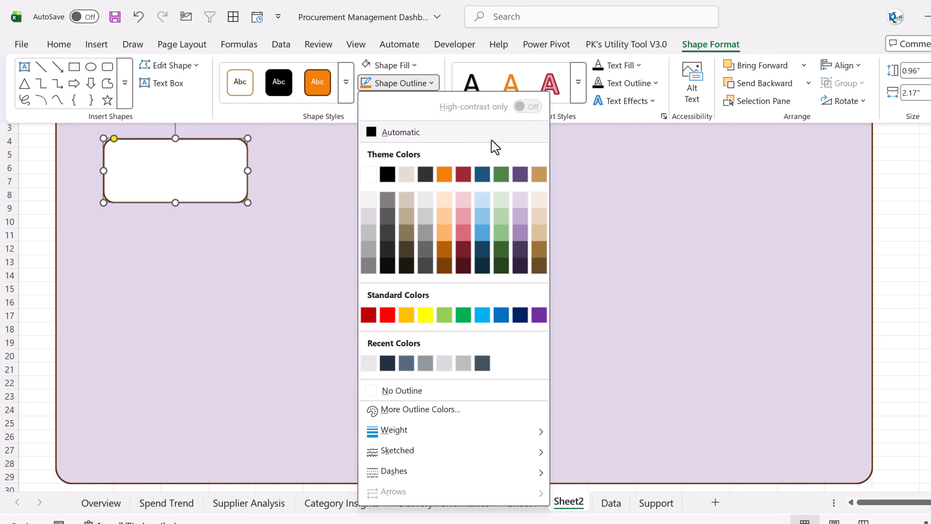
left_click(520, 174)
left_click(409, 85)
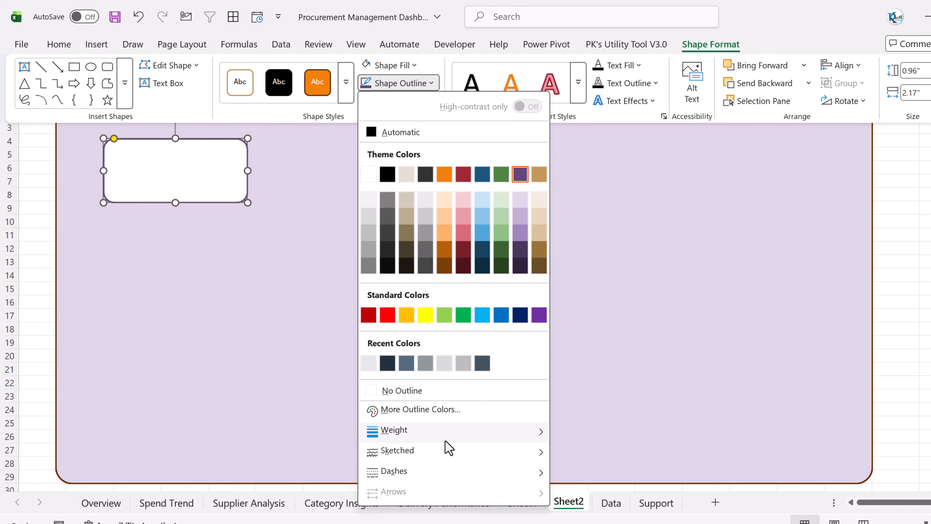
mouse_move(448, 433)
left_click(619, 376)
key("ctrl+F1")
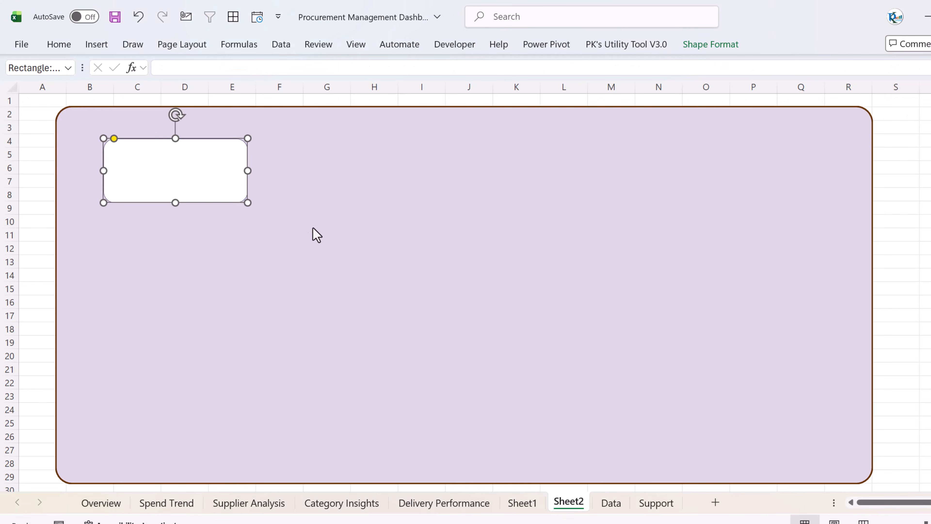
- Insert an empty text box across the upper part of the white card
left_click(316, 235)
left_click(96, 45)
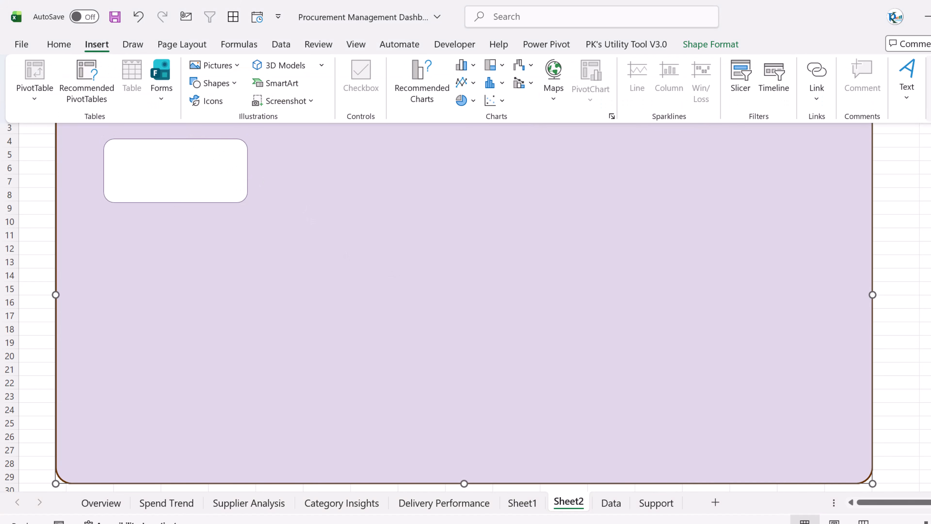
left_click(906, 85)
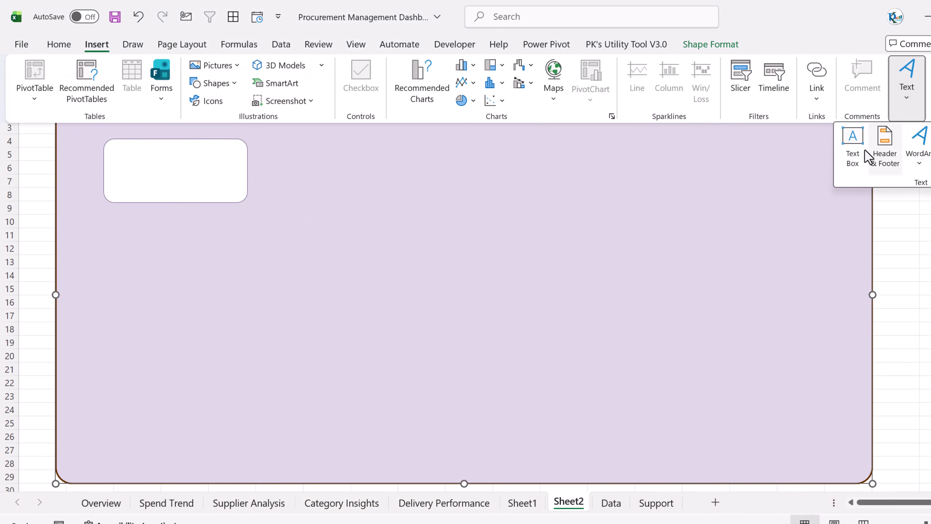
left_click(855, 146)
left_click_drag(123, 149, 239, 171)
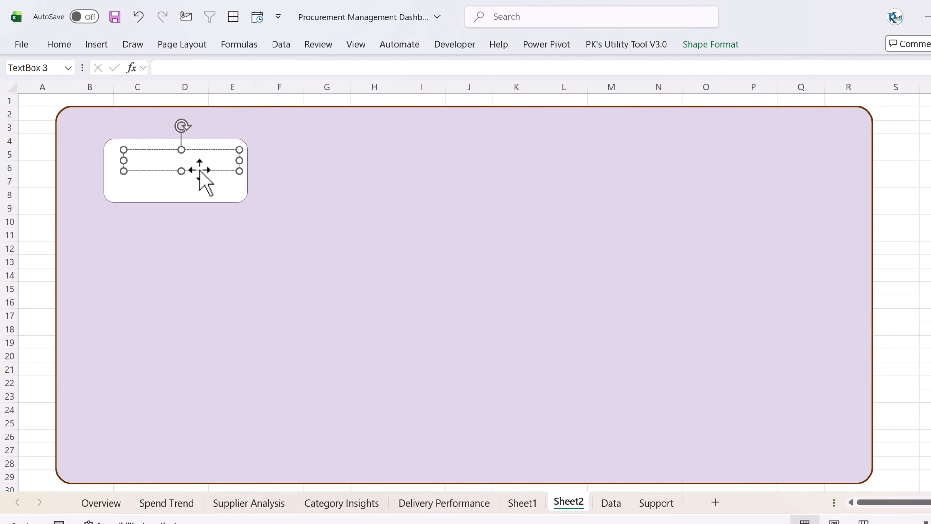
- Try to link the text box to the Total Orders value on Sheet1 with =GETPIVOTDATA("PO ID",Sheet1!$A$3), and dismiss the error
left_click(217, 66)
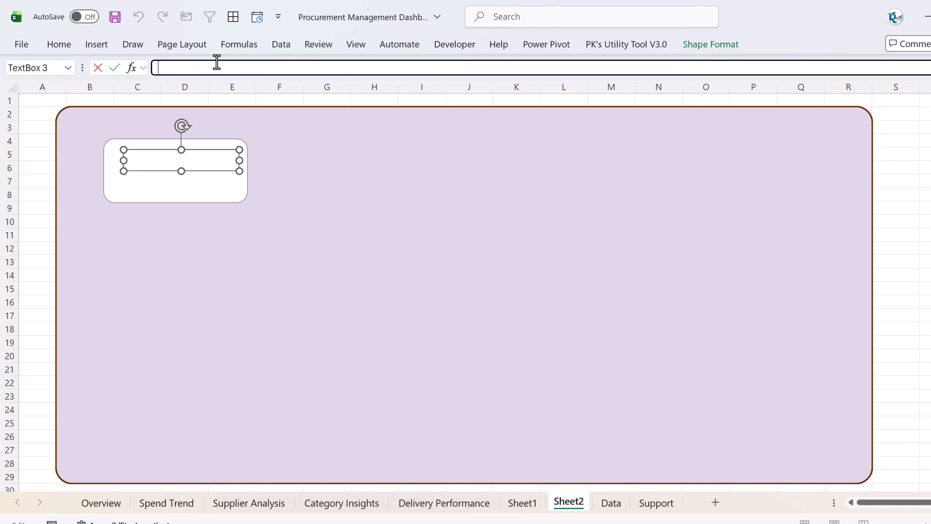
left_click(528, 503)
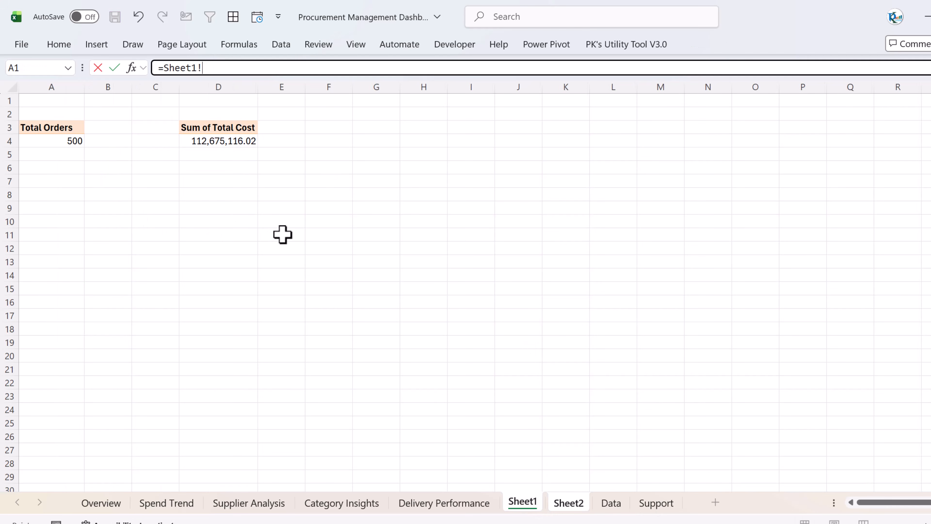
left_click(54, 139)
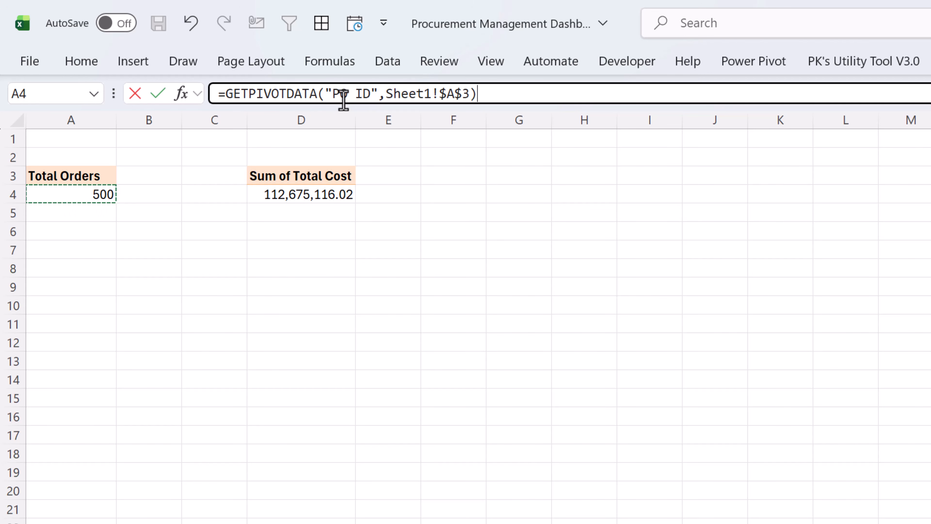
key("Return")
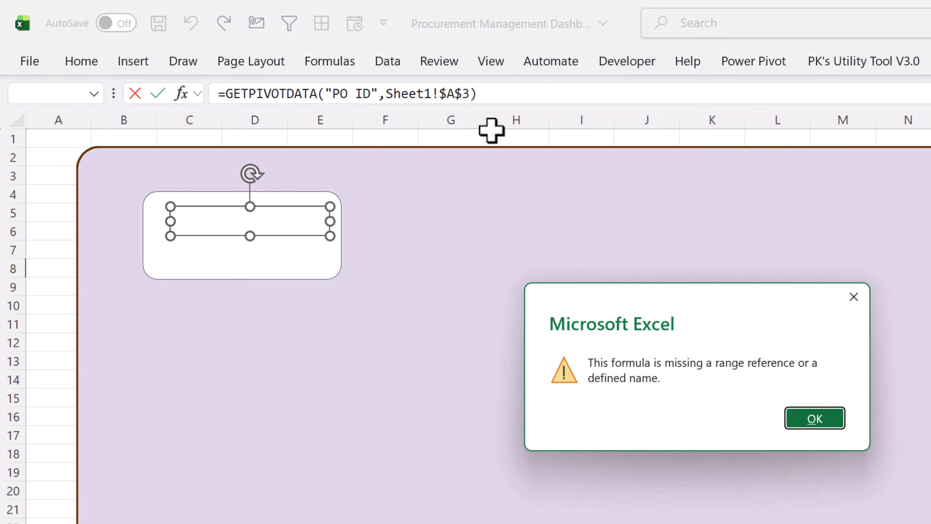
left_click(831, 420)
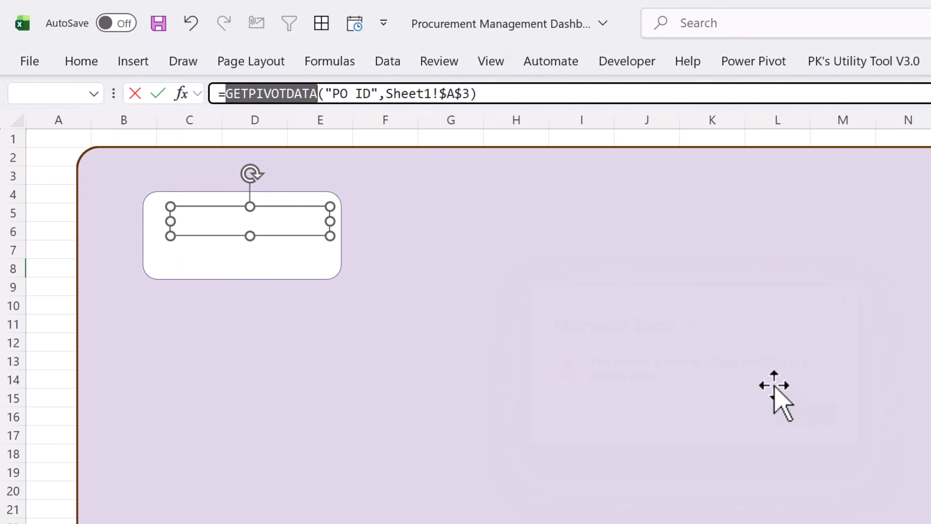
- Try to link the text box to Sheet1!$A$3 by stripping GETPIVOTDATA from the formula, and undo the link
left_click_drag(385, 94, 469, 93)
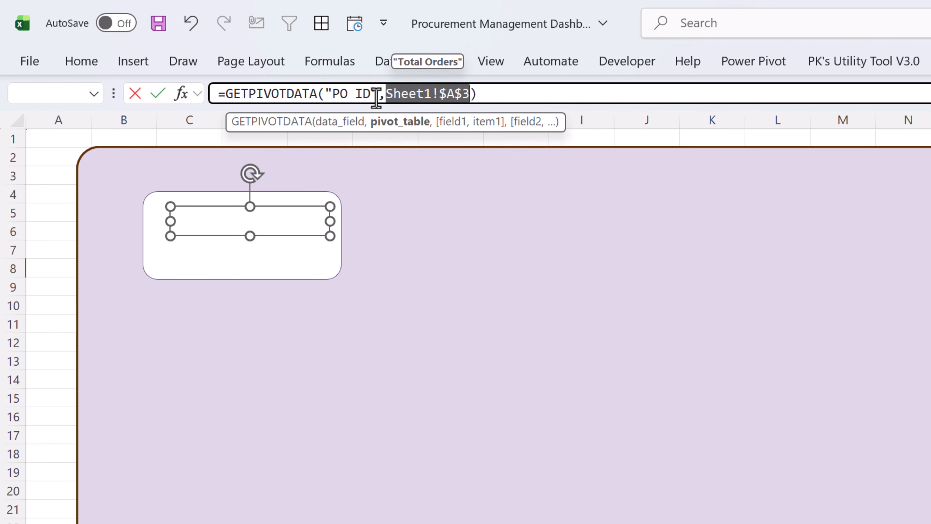
left_click_drag(385, 94, 232, 91)
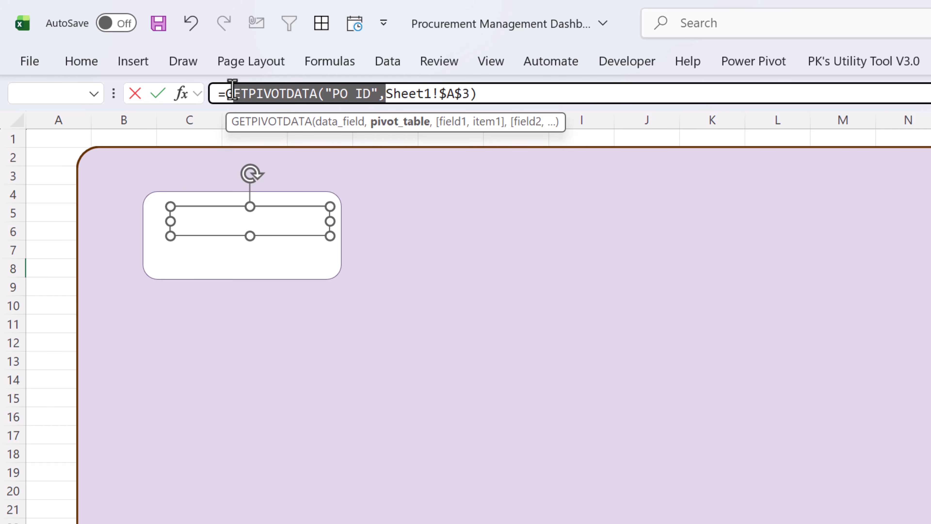
key("BackSpace")
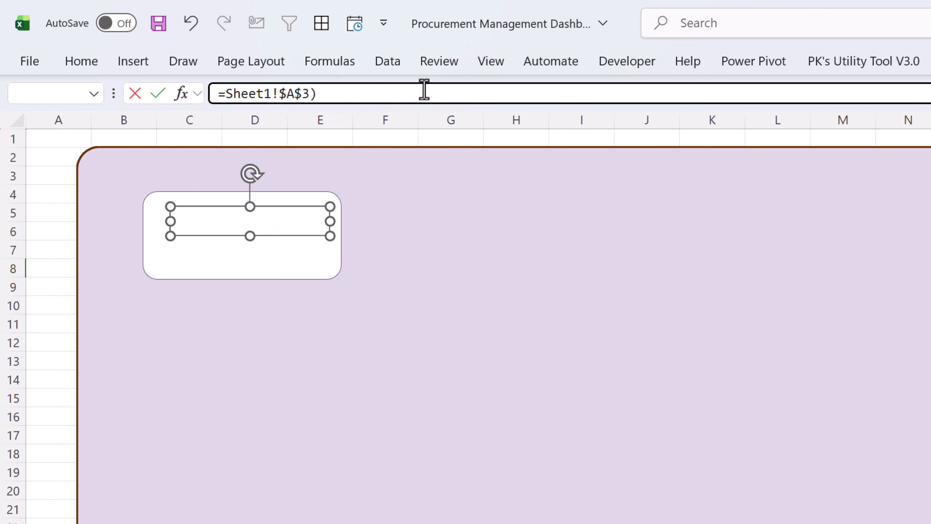
key("Return")
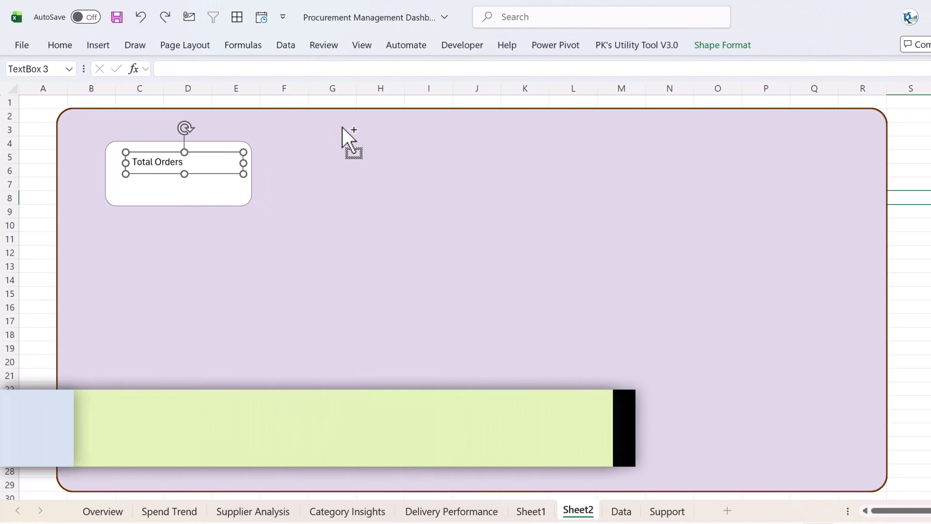
key("ctrl+z")
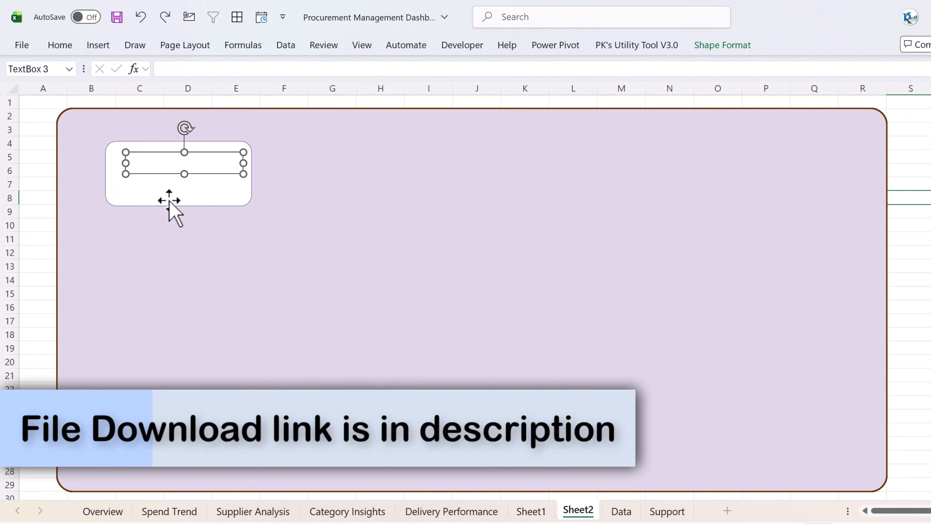
left_click(921, 265)
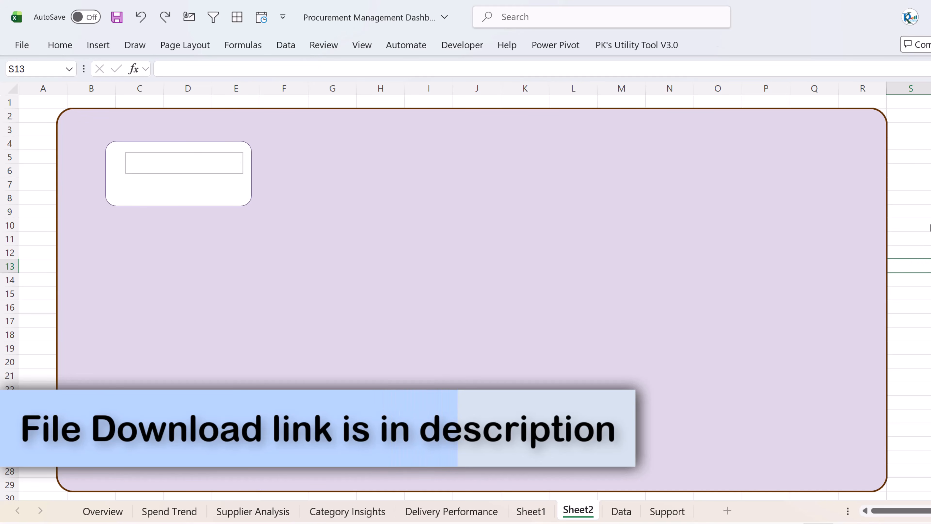
- Turn off the Generate GetPivotData option for the Total Orders PivotTable on Sheet1
left_click(531, 511)
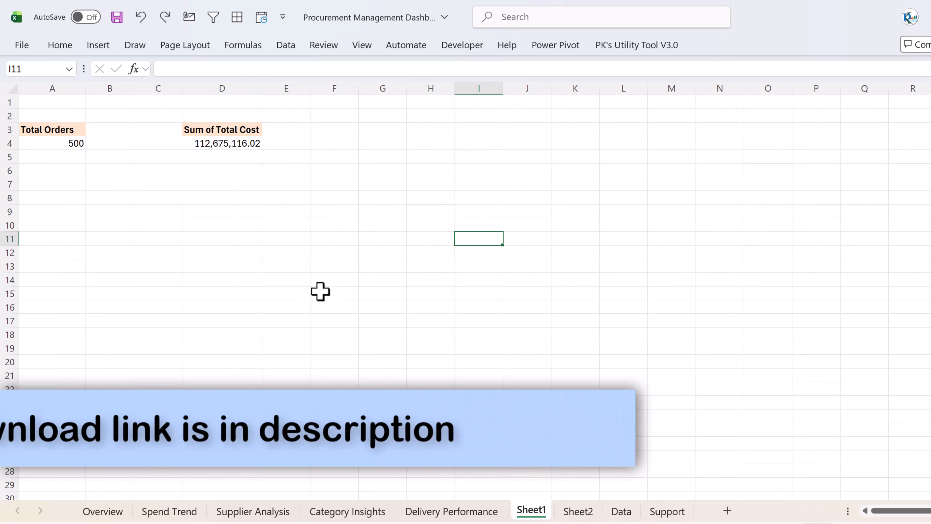
left_click(83, 143)
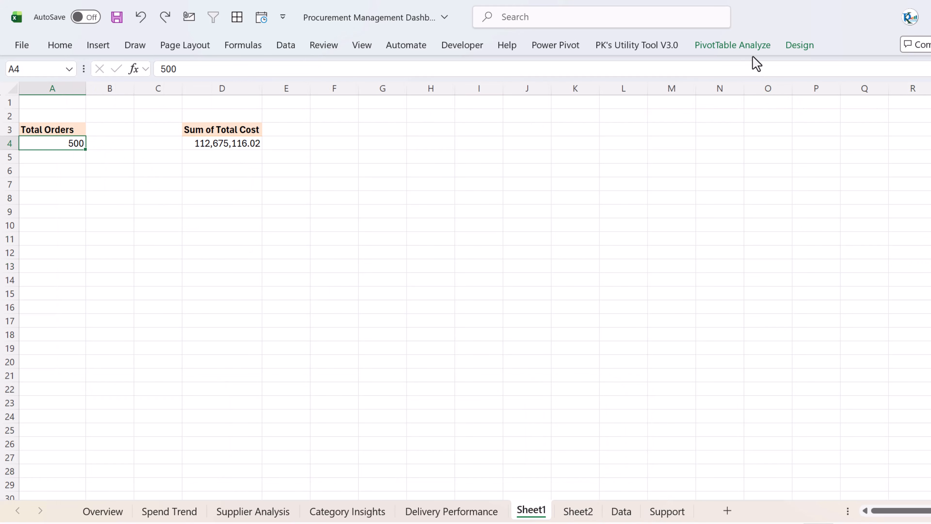
left_click(745, 47)
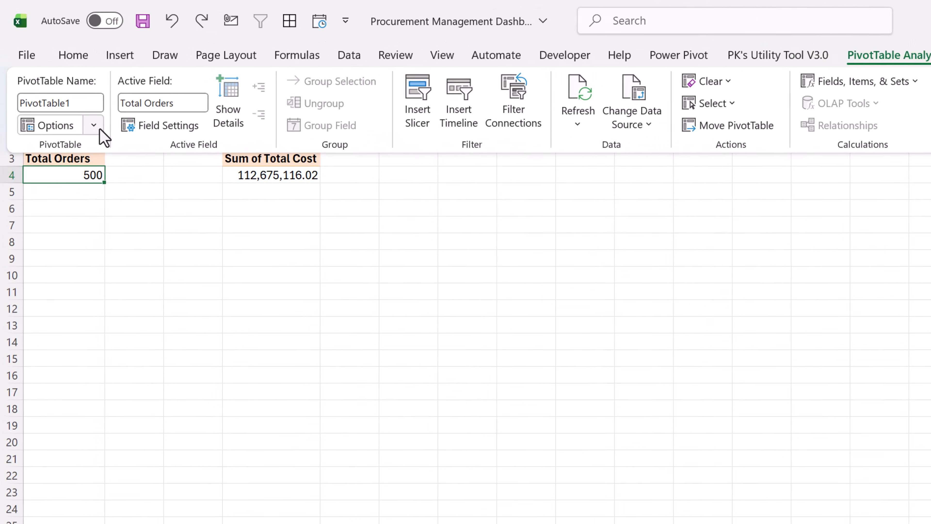
left_click(94, 126)
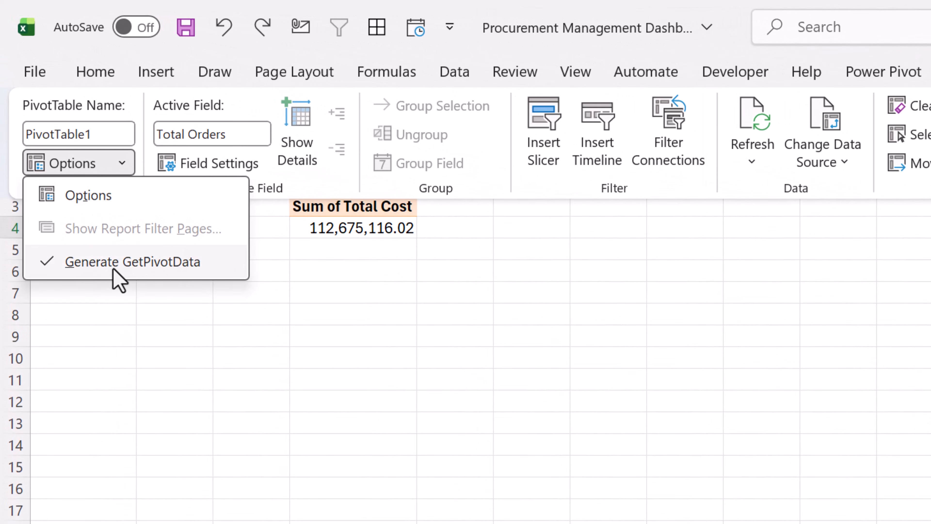
left_click(162, 272)
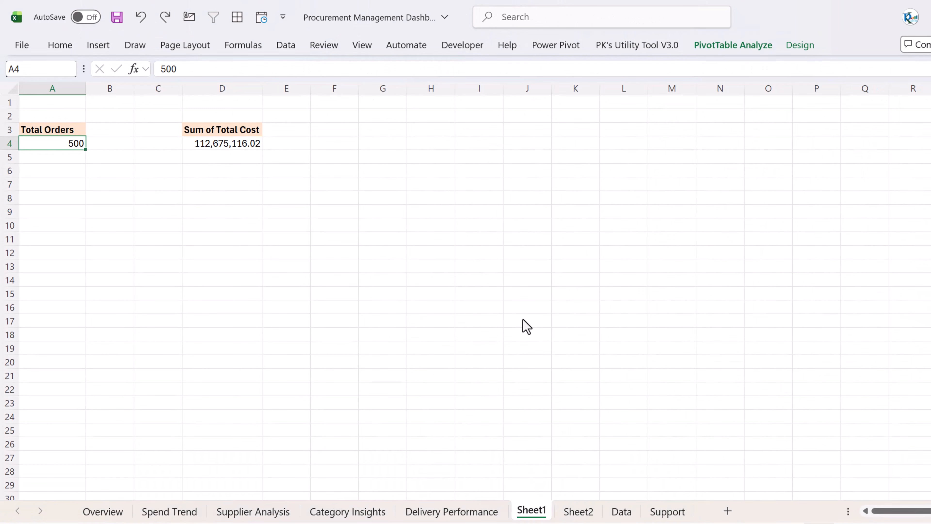
- Link the empty text box on the Sheet2 card to the order count with the formula =Sheet1!A4
left_click(578, 510)
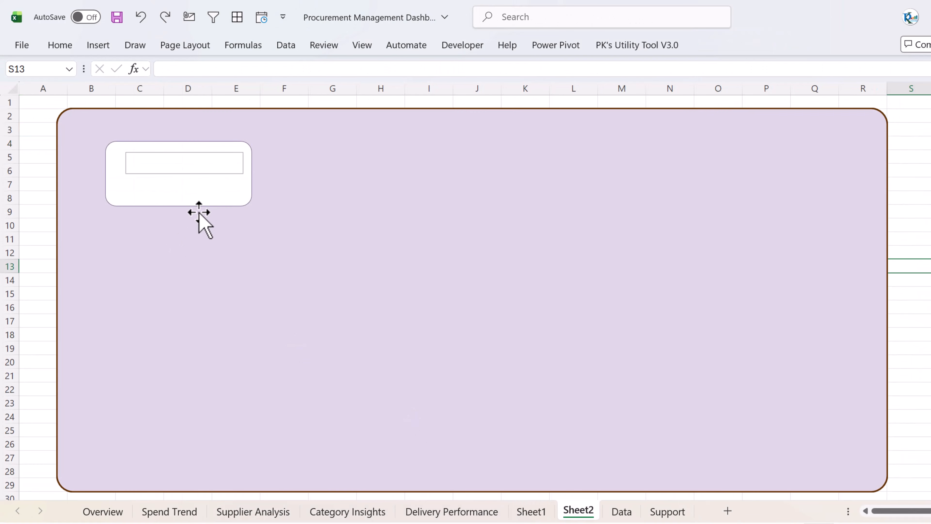
left_click(215, 173)
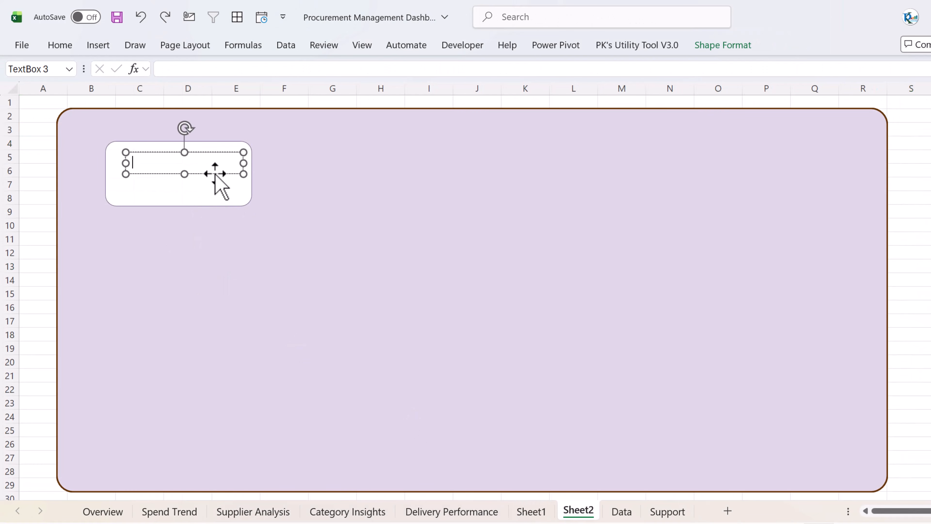
left_click(205, 71)
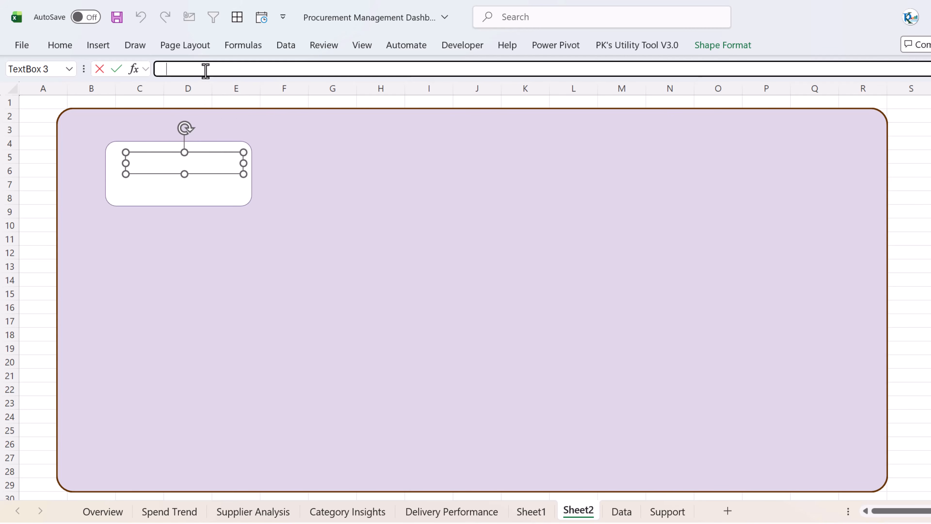
left_click(541, 514)
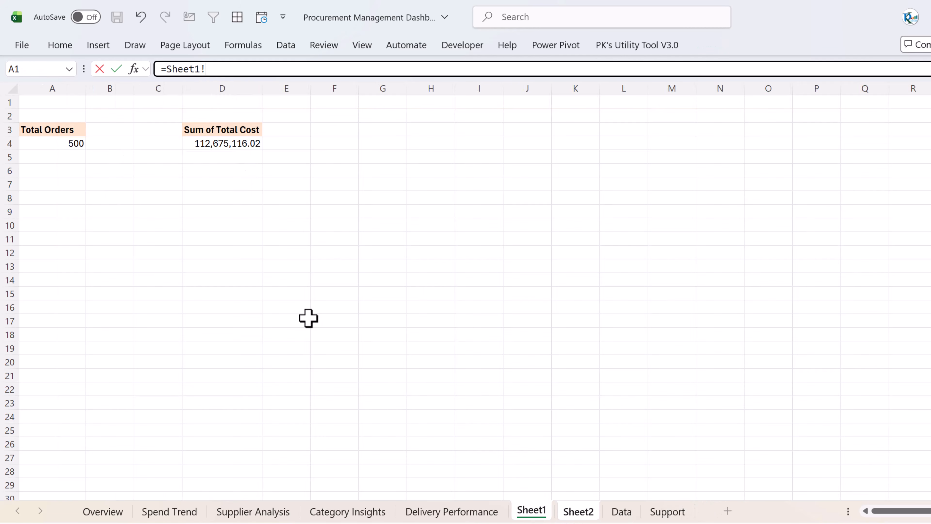
key("Return")
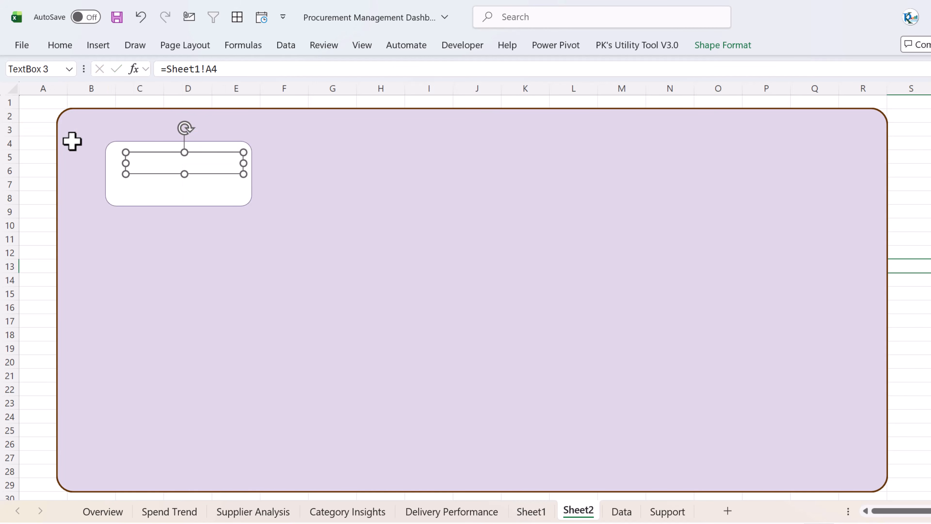
- Center the linked value horizontally and vertically in its text box, and center the box across the white card
left_click(70, 48)
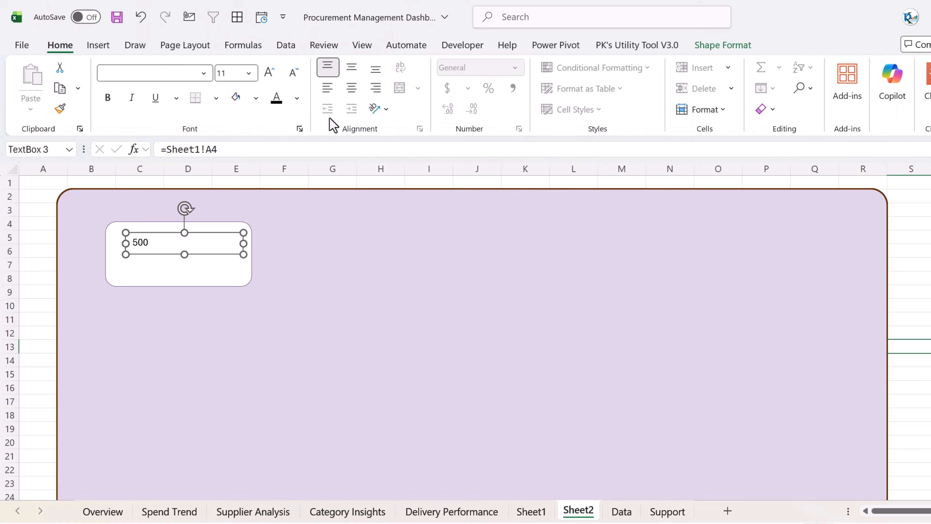
left_click(353, 92)
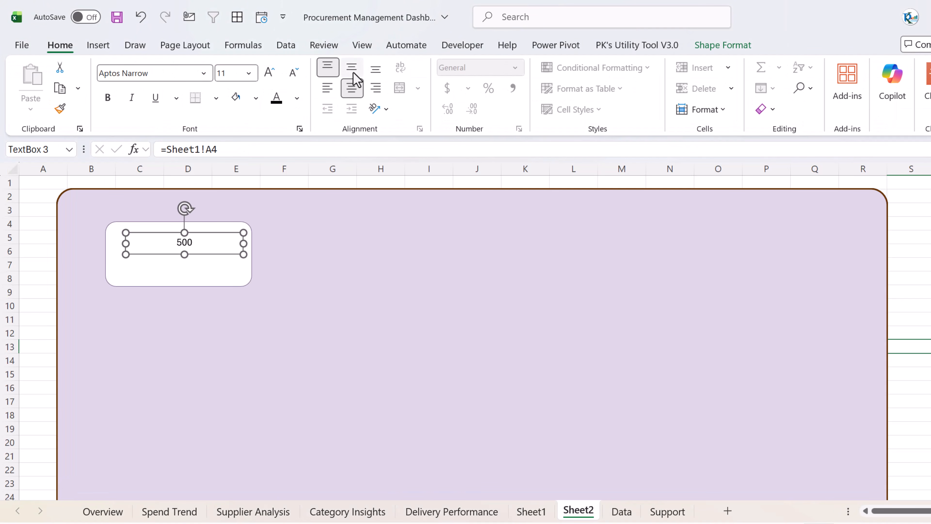
left_click(351, 66)
left_click_drag(202, 253, 195, 253)
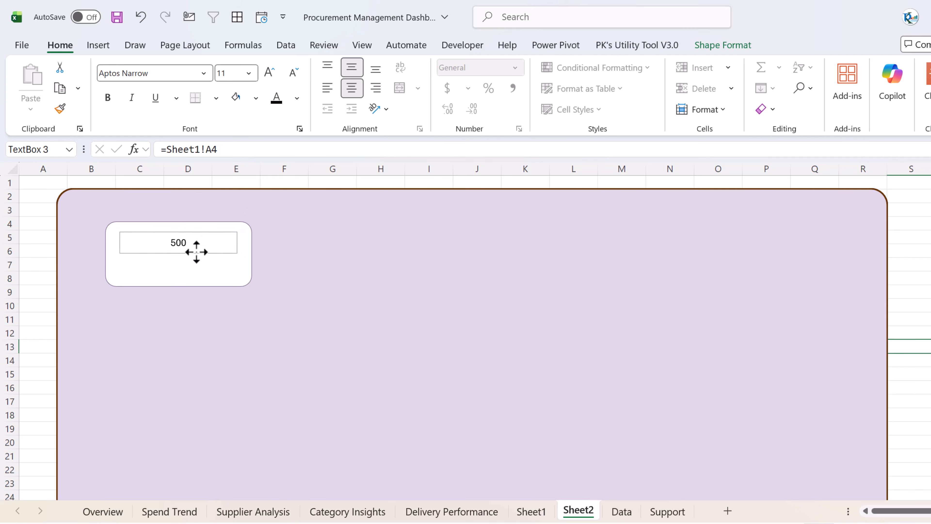
- Set the linked value's font size to 24 and its font color to the purple theme color
left_click(297, 98)
left_click(296, 191)
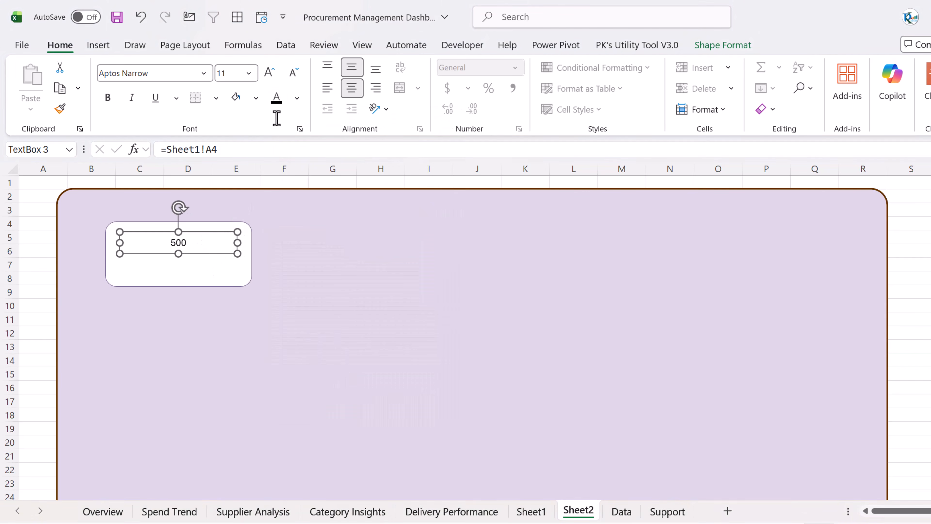
left_click(271, 75)
left_click(272, 75)
left_click(272, 75)
left_click(271, 75)
left_click(297, 98)
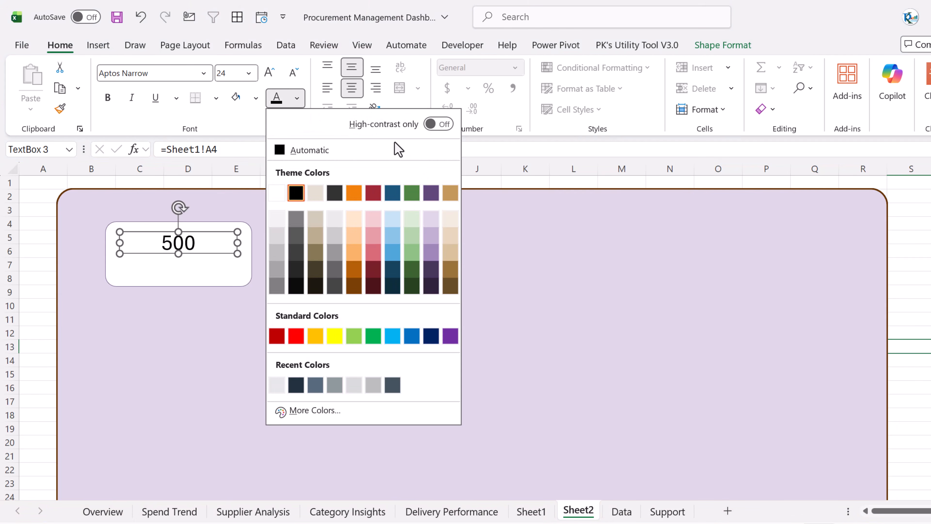
left_click(430, 192)
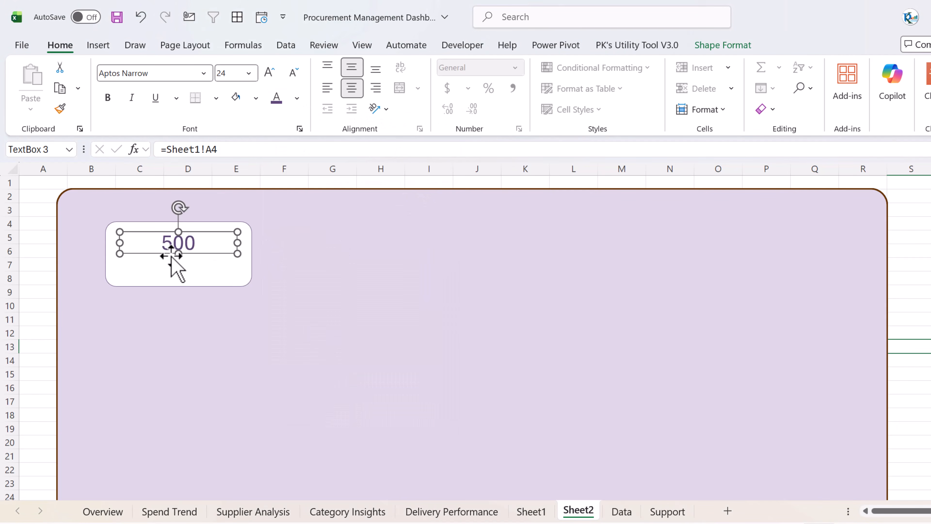
- Make the value's text box slightly taller, and remove its outline and fill
left_click_drag(178, 253, 186, 260)
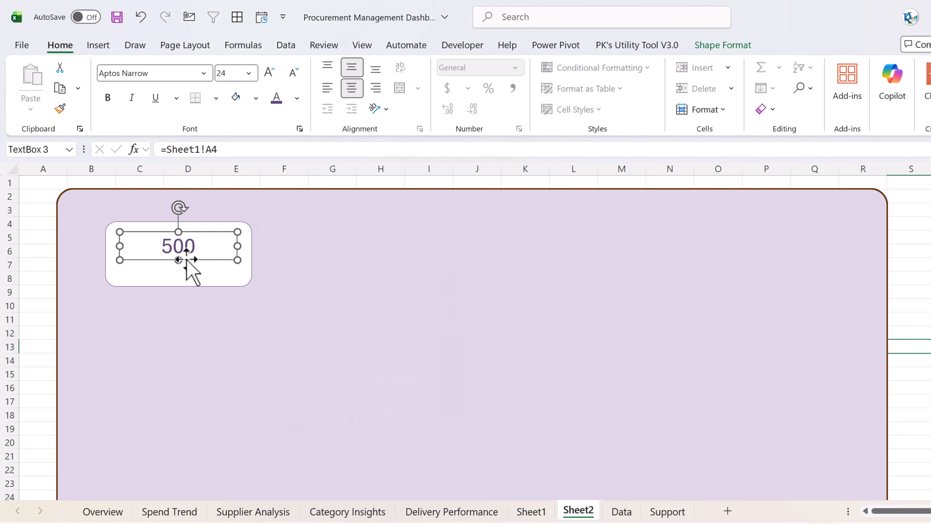
left_click(712, 45)
left_click(447, 89)
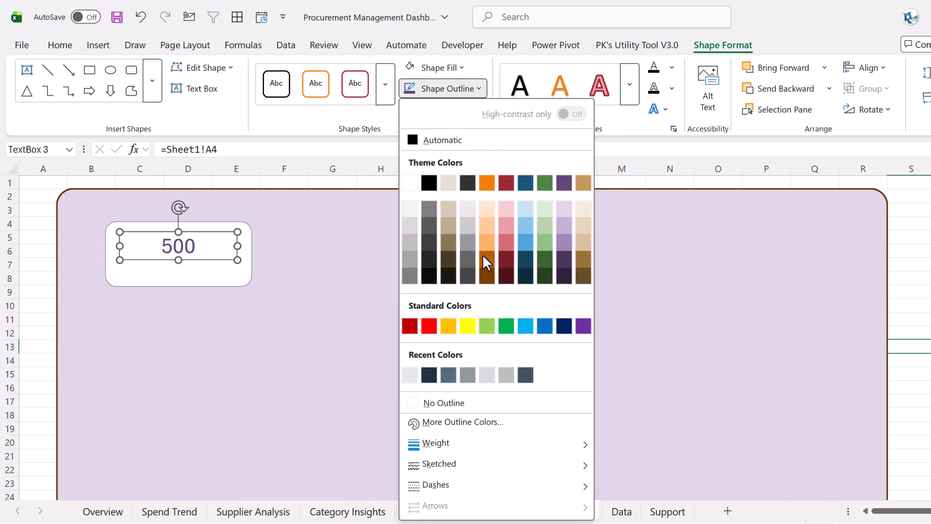
key("Escape")
left_click(453, 68)
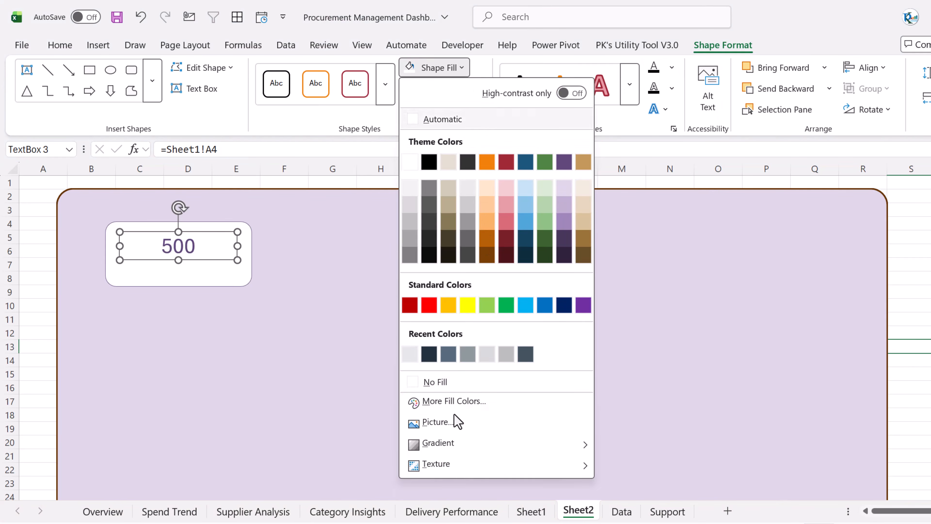
left_click(432, 381)
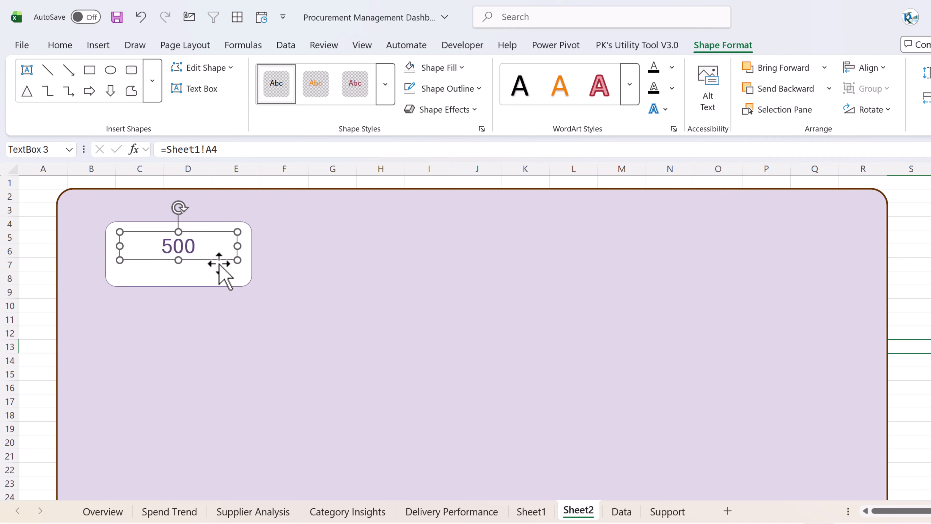
- Duplicate the value's text box directly below it on the card, and link the copy to the heading with =Sheet1!A3
left_click_drag(219, 264, 210, 283)
left_click_drag(220, 150, 93, 156)
type("=")
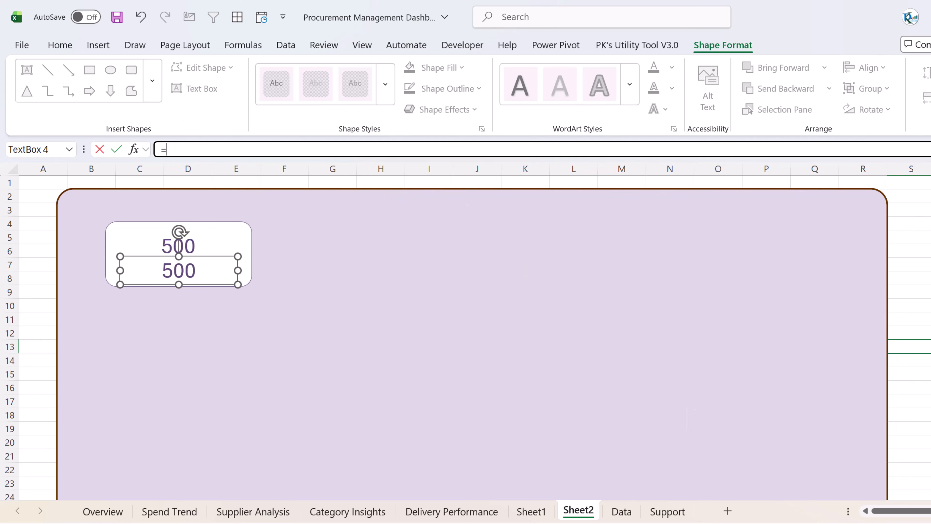
left_click(547, 513)
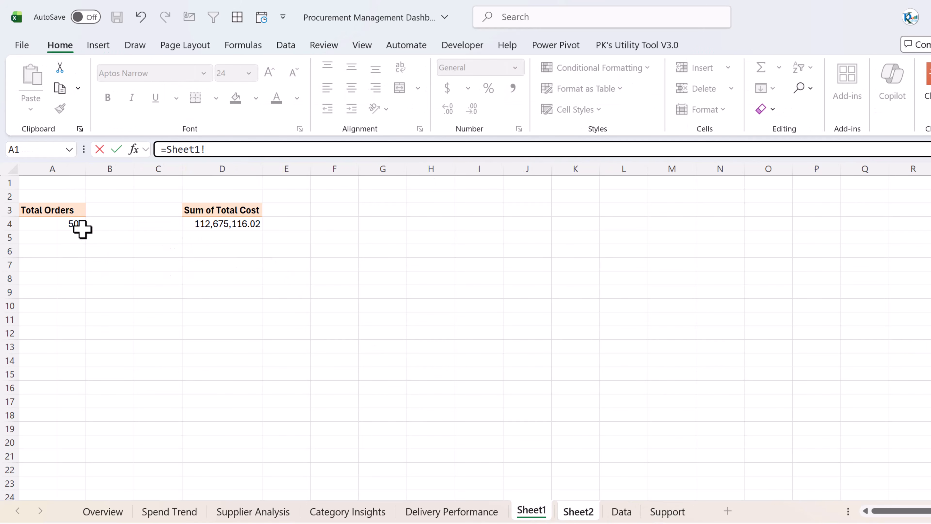
key("Return")
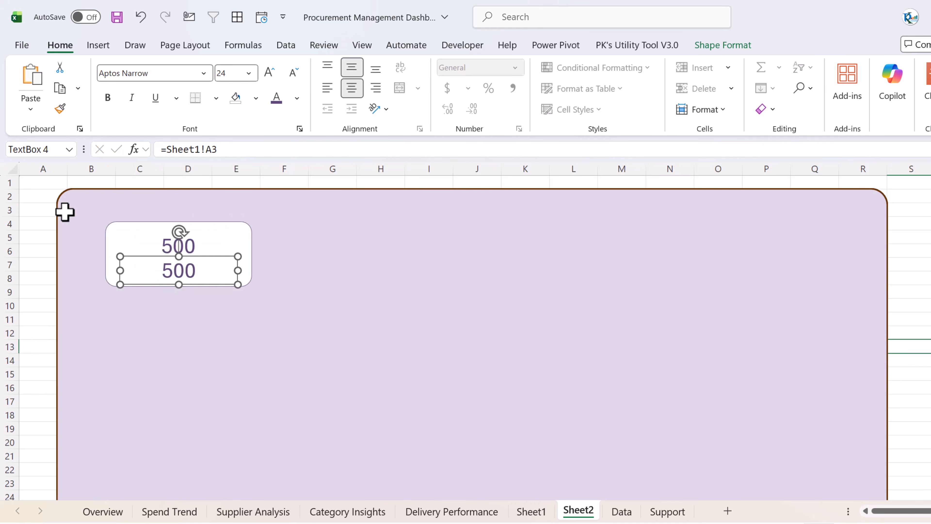
left_click(344, 275)
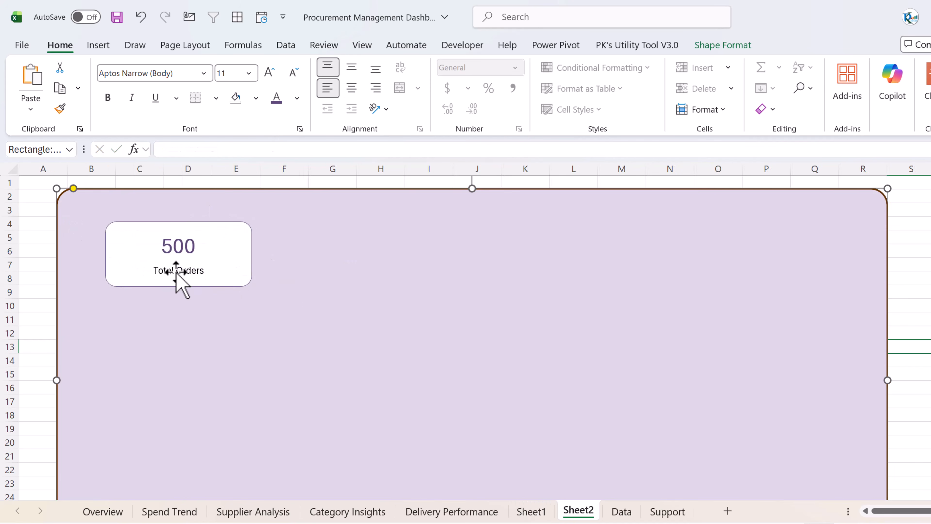
left_click(180, 280)
left_click(918, 270)
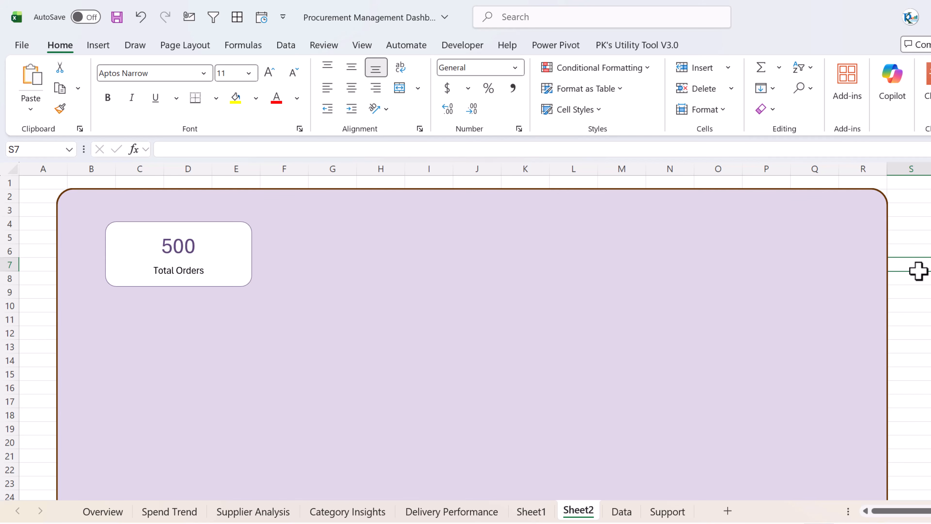
- Compare the finished Overview dashboard with the PivotTables on Sheet1 and the new card on Sheet2
left_click(102, 511)
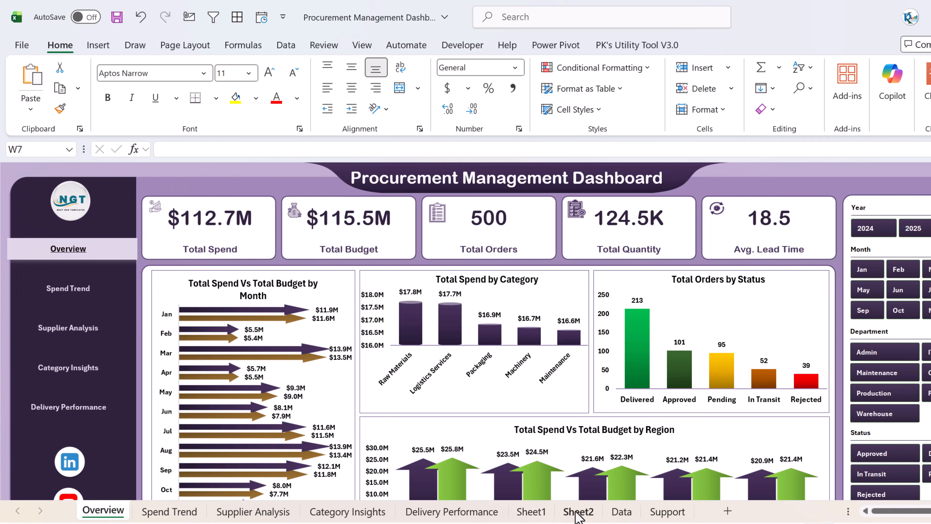
left_click(532, 512)
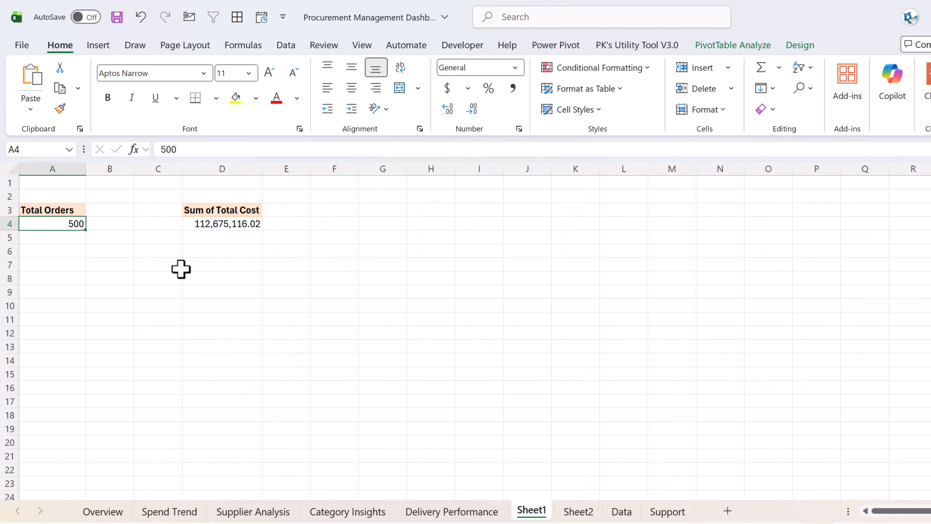
left_click(580, 512)
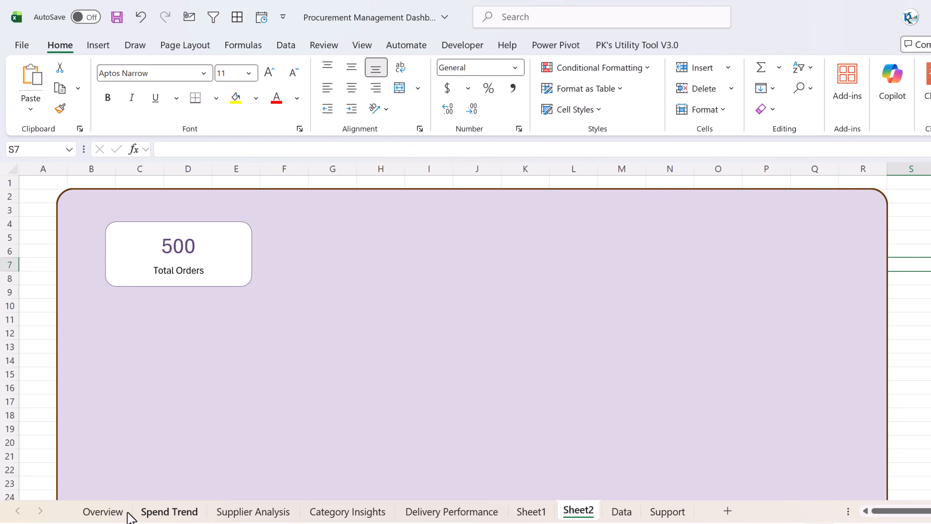
left_click(128, 513)
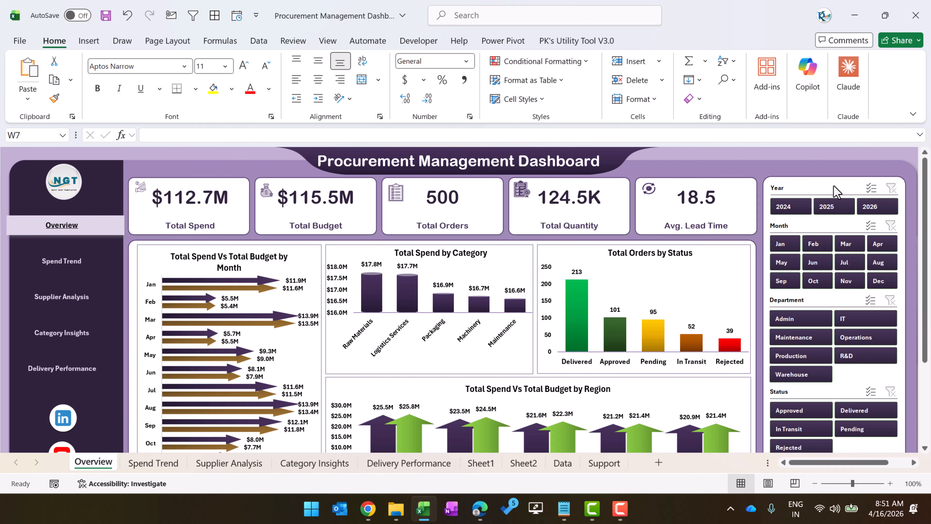
- Switch to Chrome, look through the Excel dashboard templates page and highlight the WELCOME15 coupon code
left_click(367, 516)
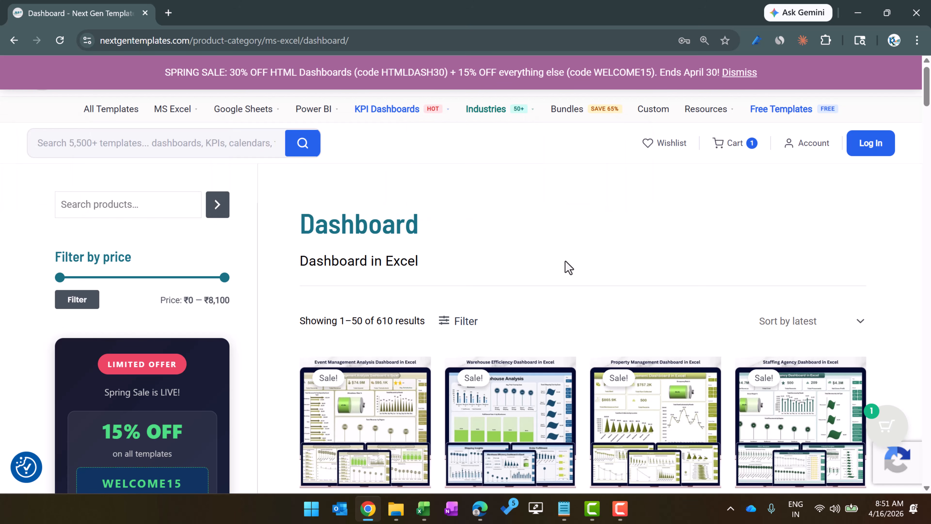
scroll(560, 273, "down", 5)
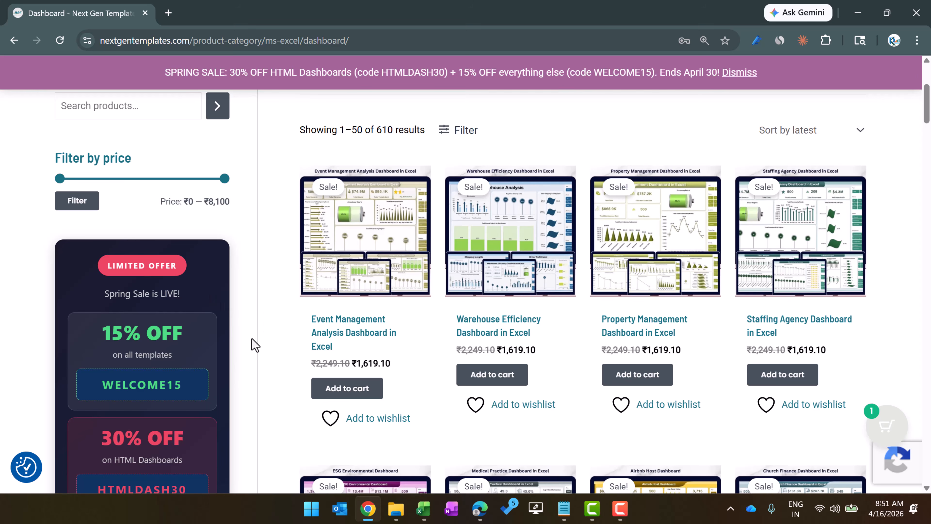
left_click_drag(109, 384, 188, 386)
left_click(259, 319)
scroll(260, 318, "up", 5)
- Switch back to the Excel workbook and show the Total Orders card on Sheet2
key("alt+Tab")
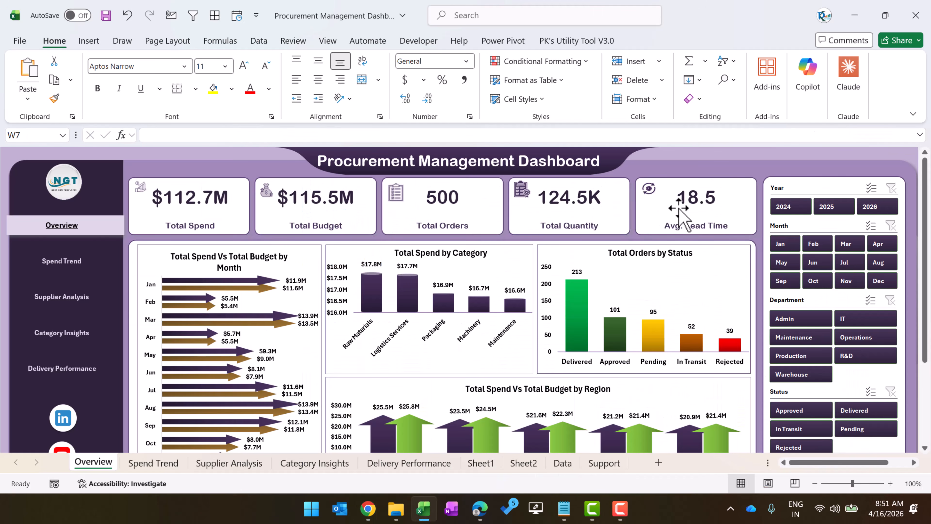
left_click(521, 462)
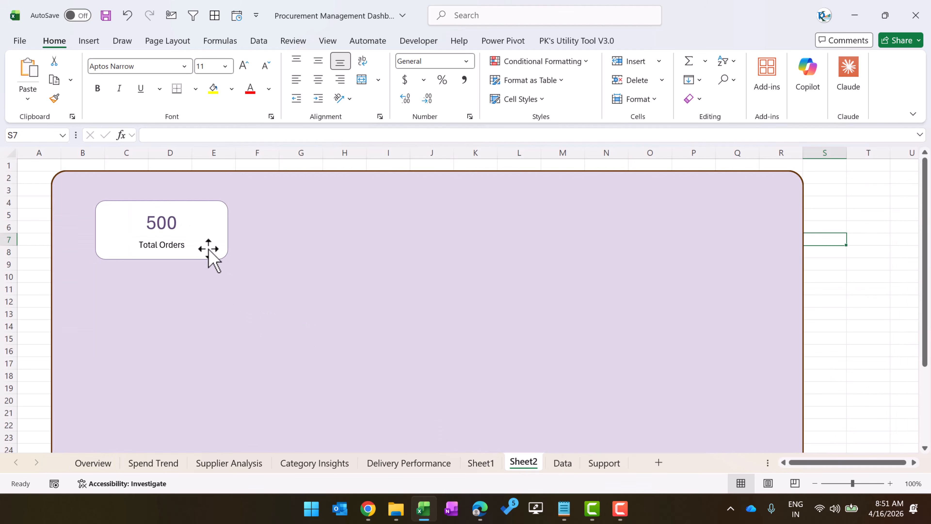
left_click(541, 208)
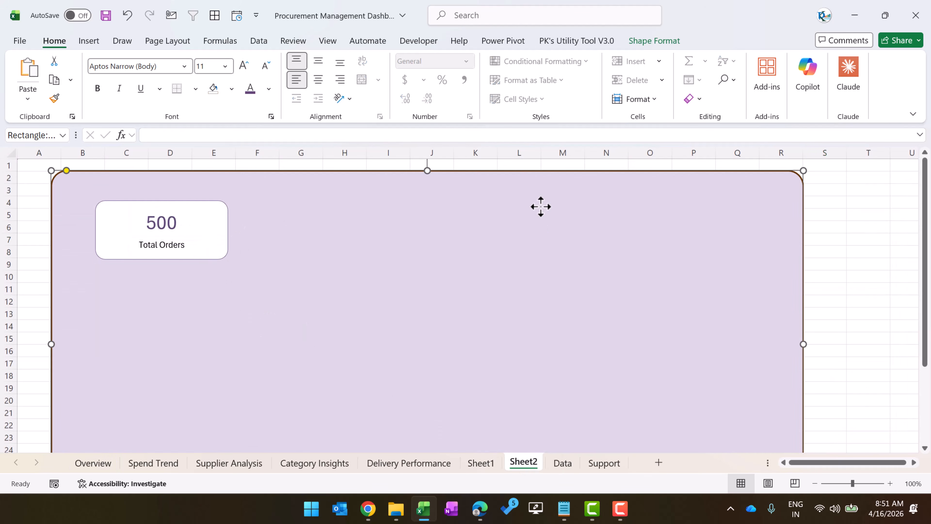